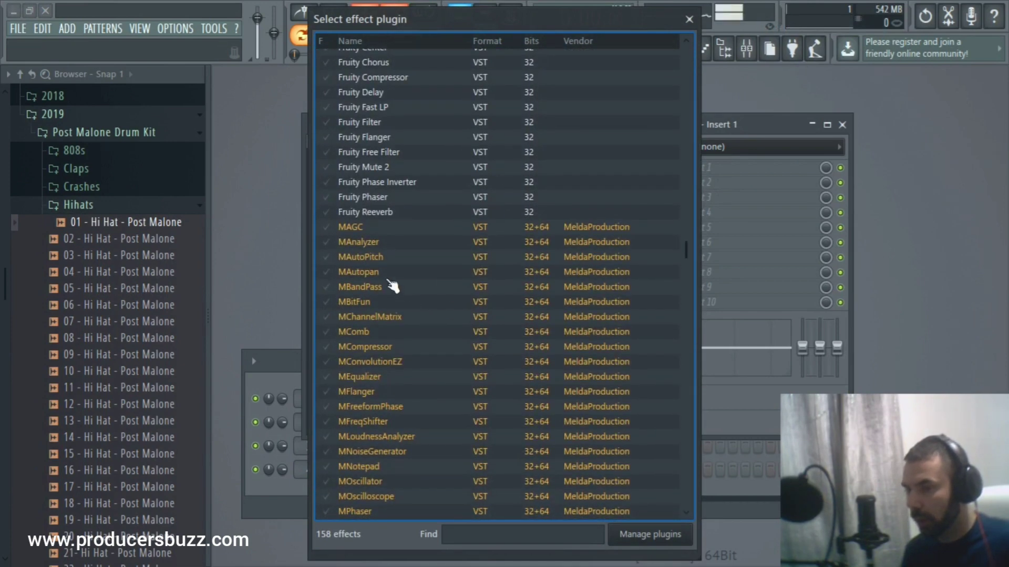
Step: Load the MAutopan effect into the first slot of mixer Insert 1 and close its window
left_click(376, 272)
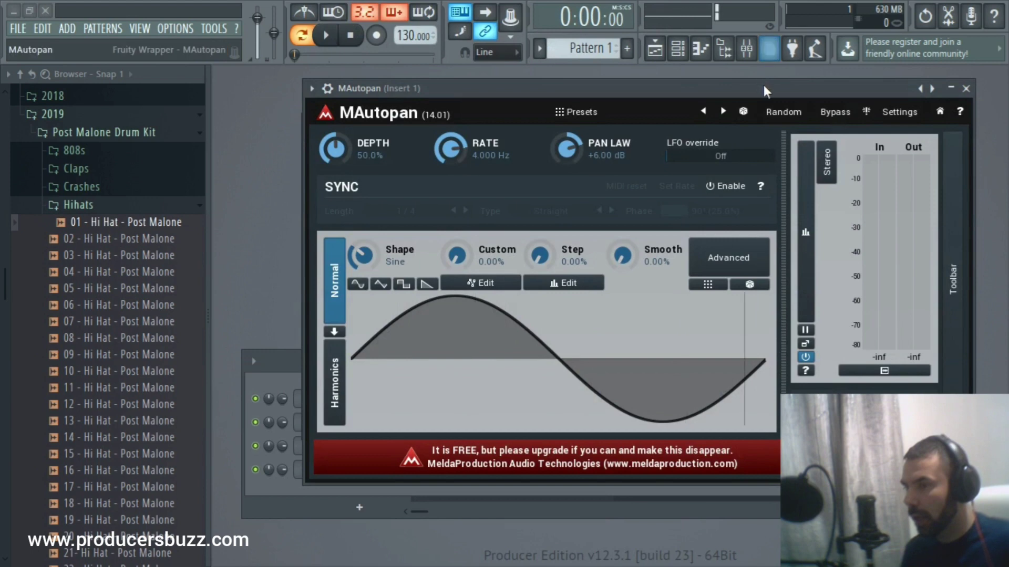
left_click_drag(764, 86, 693, 94)
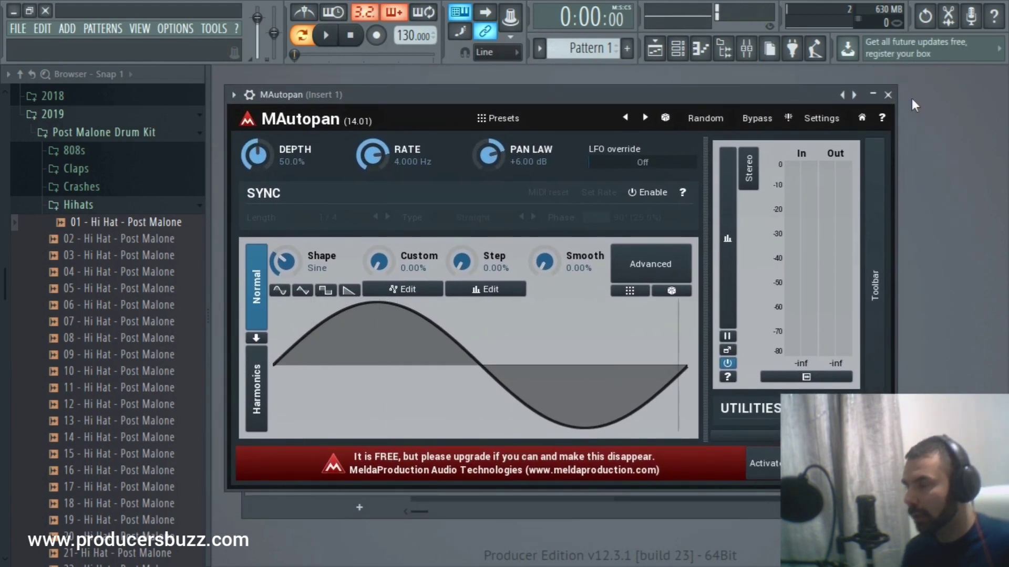
left_click(888, 95)
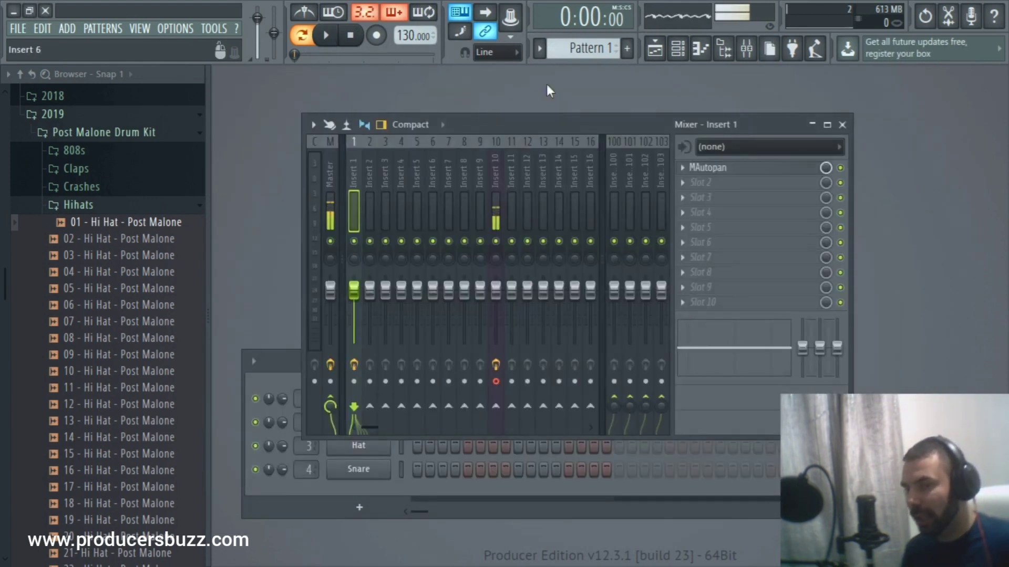
Step: Show the playlist and channel rack, and add the sample "01 - Hi Hat - Post Malone" as a new channel above Kick
left_click(655, 48)
left_click(678, 48)
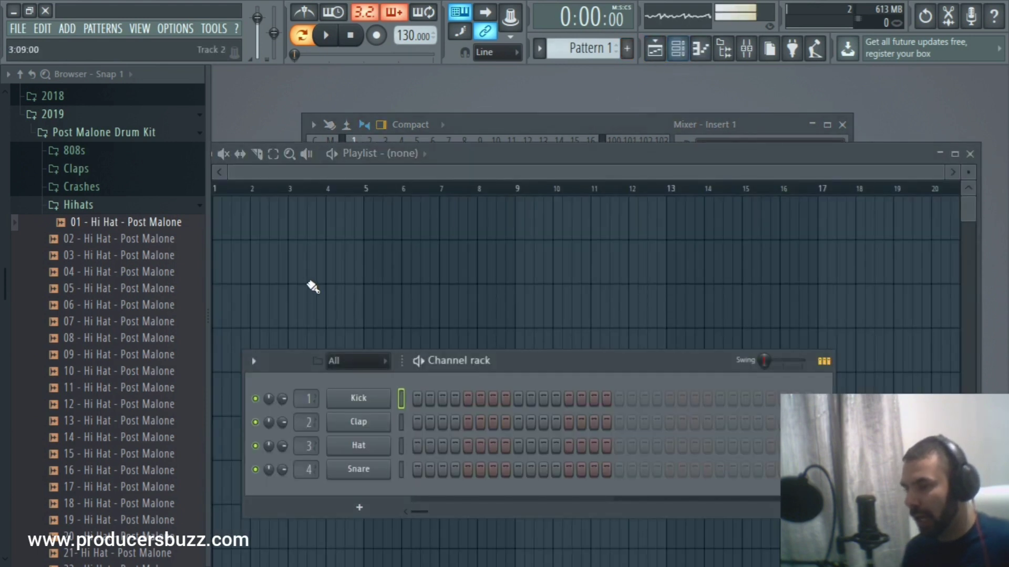
left_click_drag(155, 223, 355, 380)
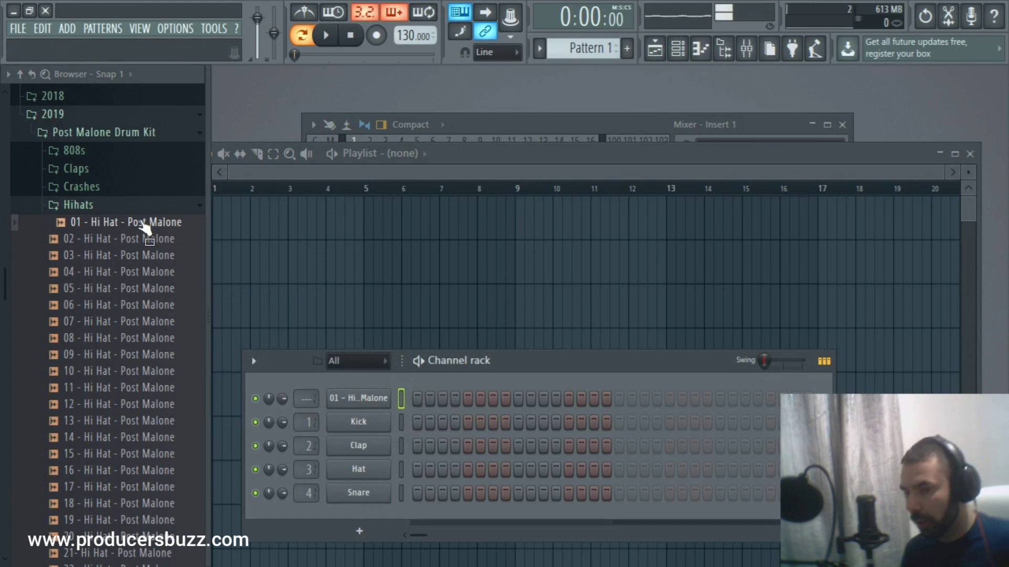
Step: Rearrange the workspace with the browser collapsed, the playlist maximized and the channel rack placed over it
left_click_drag(207, 175, 107, 232)
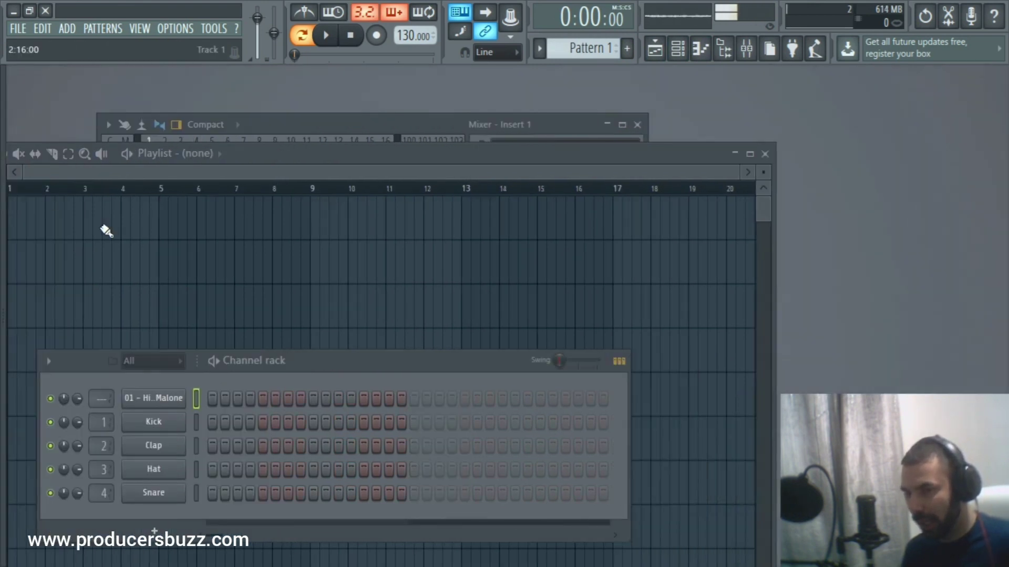
double_click(567, 159)
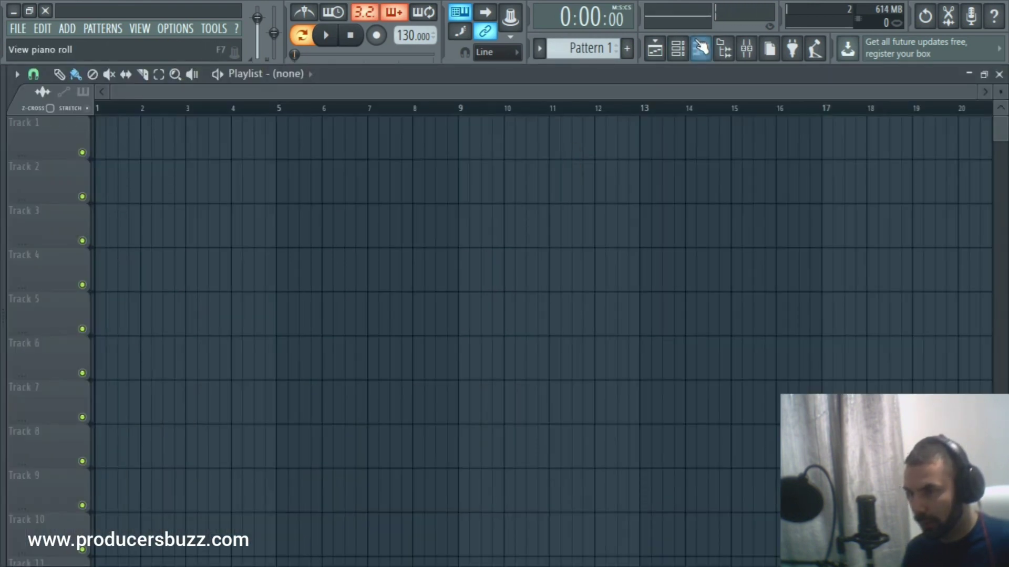
left_click(678, 48)
left_click_drag(481, 365, 608, 182)
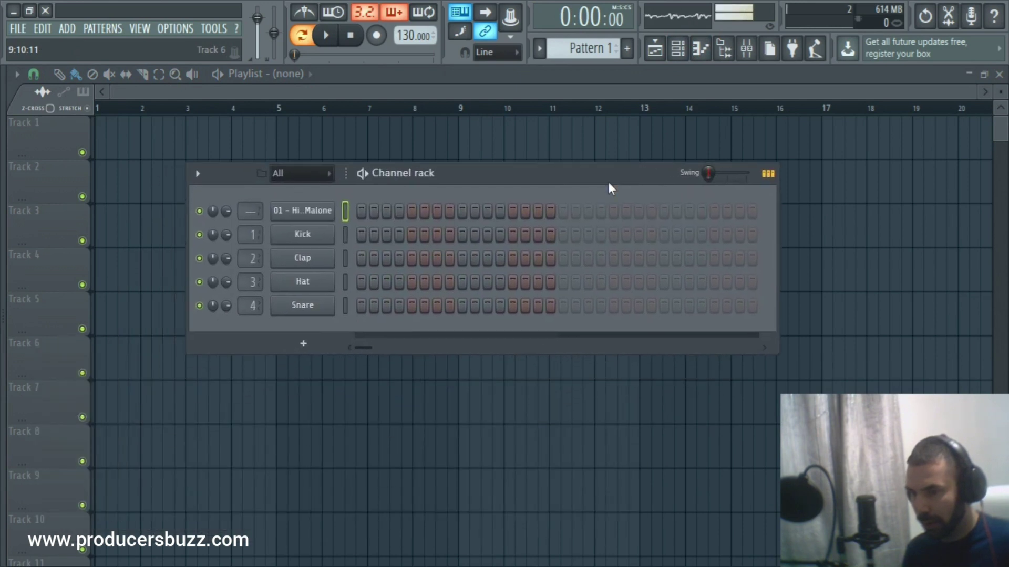
Step: Fill every 2 steps of the 01 - Hi Hat - Post Malone channel and play the pattern
right_click(336, 213)
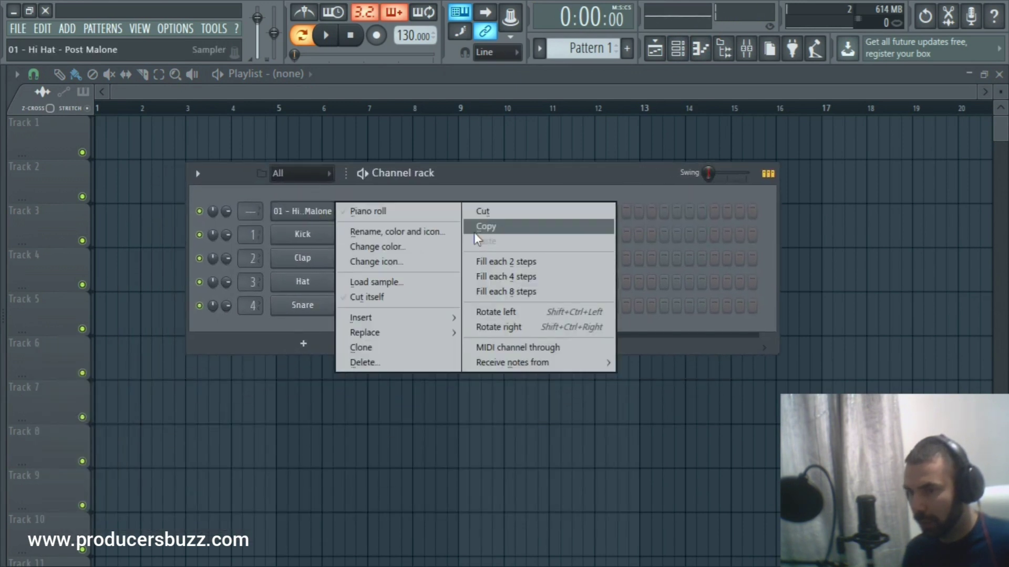
left_click(496, 261)
left_click(563, 211)
right_click(326, 211)
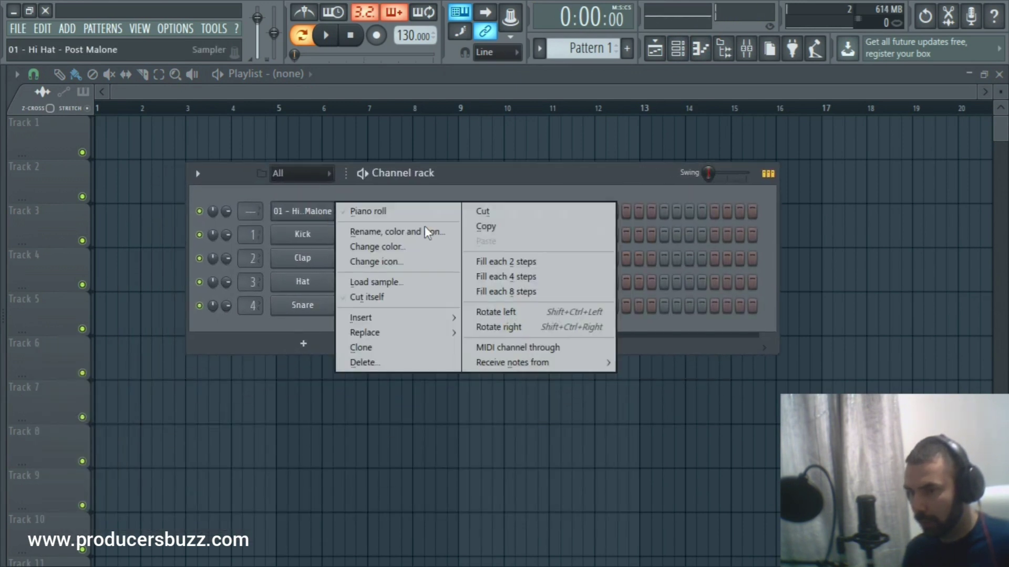
left_click(493, 258)
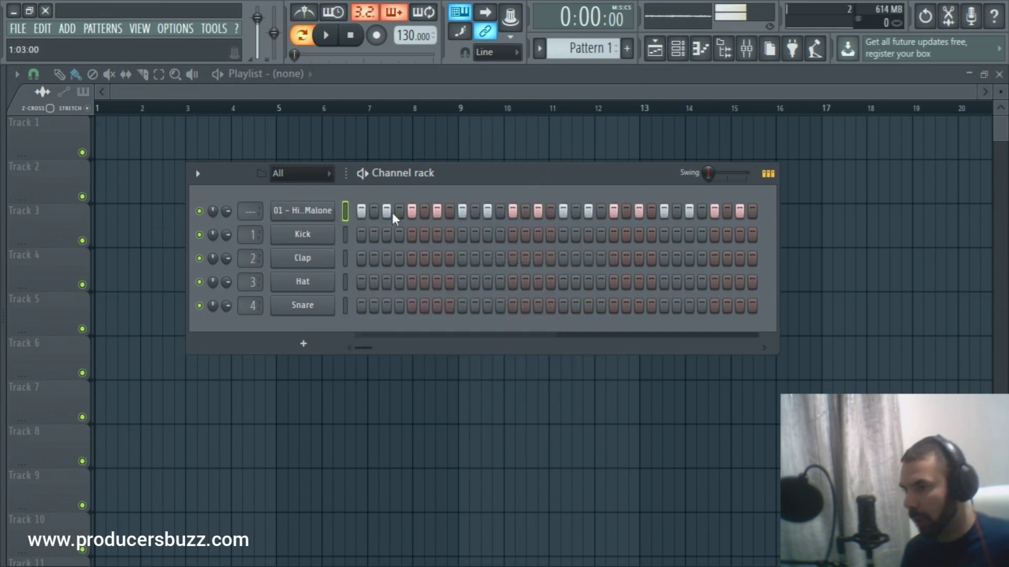
key("space")
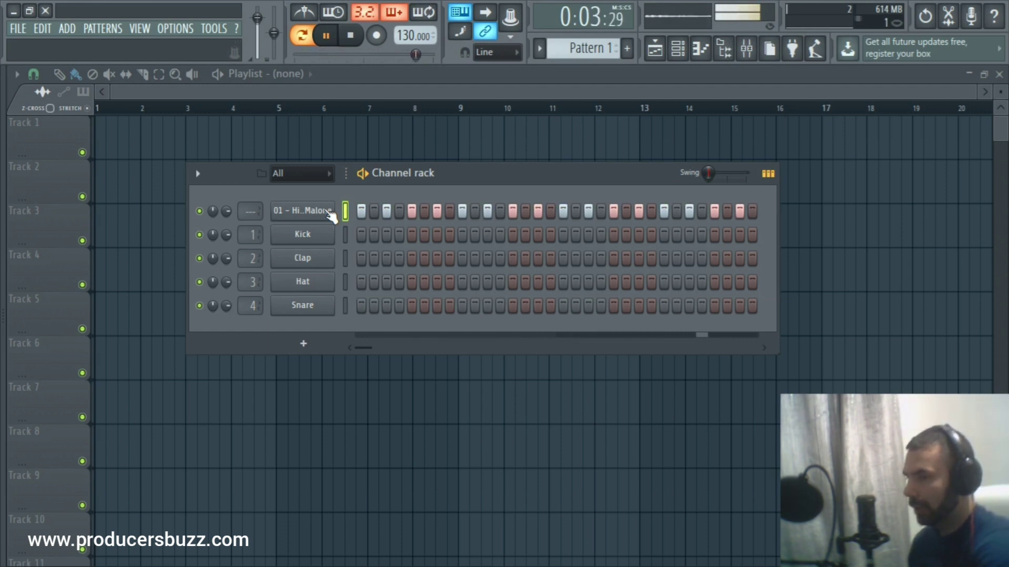
Step: Route the hi-hat channel to mixer Insert 1, open MAutopan there to hear the panning, and stop playback
mouse_move(251, 211)
left_mouse_down()
mouse_move(251, 202)
mouse_move(269, 218)
left_mouse_up()
double_click(251, 211)
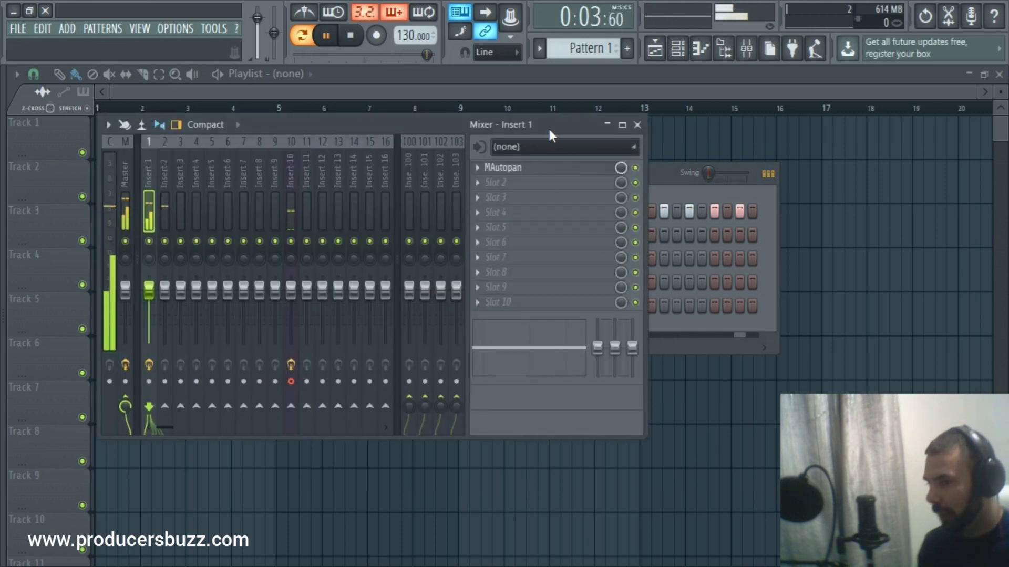
left_click(677, 167)
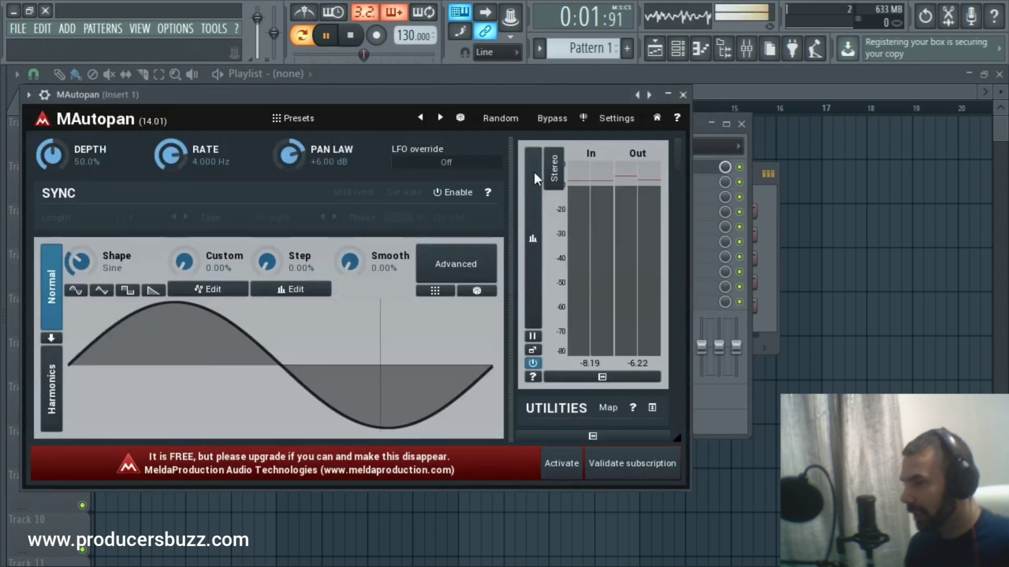
left_click_drag(414, 97, 567, 110)
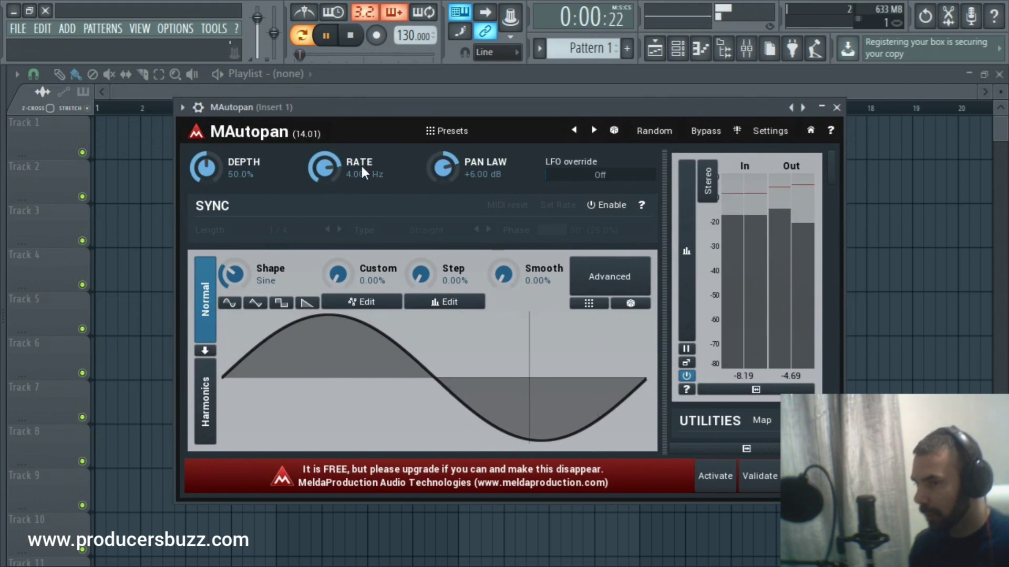
key("space")
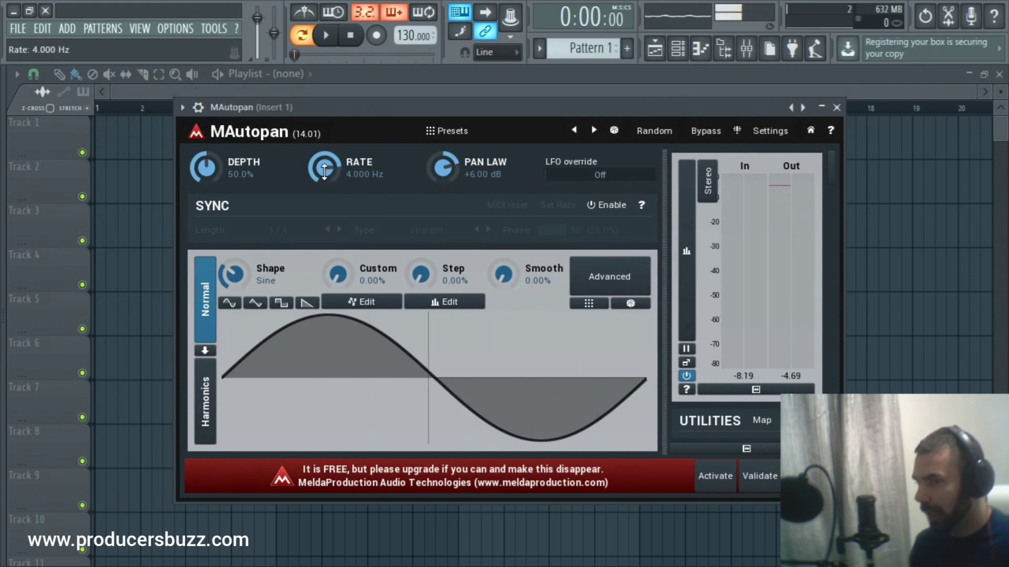
Step: Try a Rate of 4.251 Hz in MAutopan, restore it to 4.000 Hz and close the plugin window
mouse_move(324, 167)
left_mouse_down()
mouse_move(324, 159)
mouse_move(324, 182)
mouse_move(328, 165)
left_mouse_up()
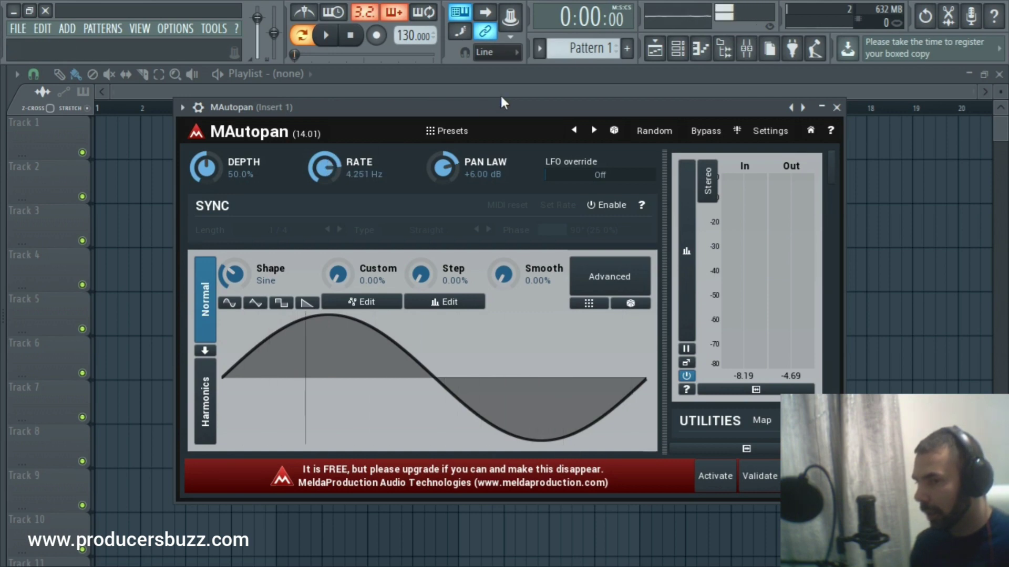
left_click_drag(503, 109, 508, 136)
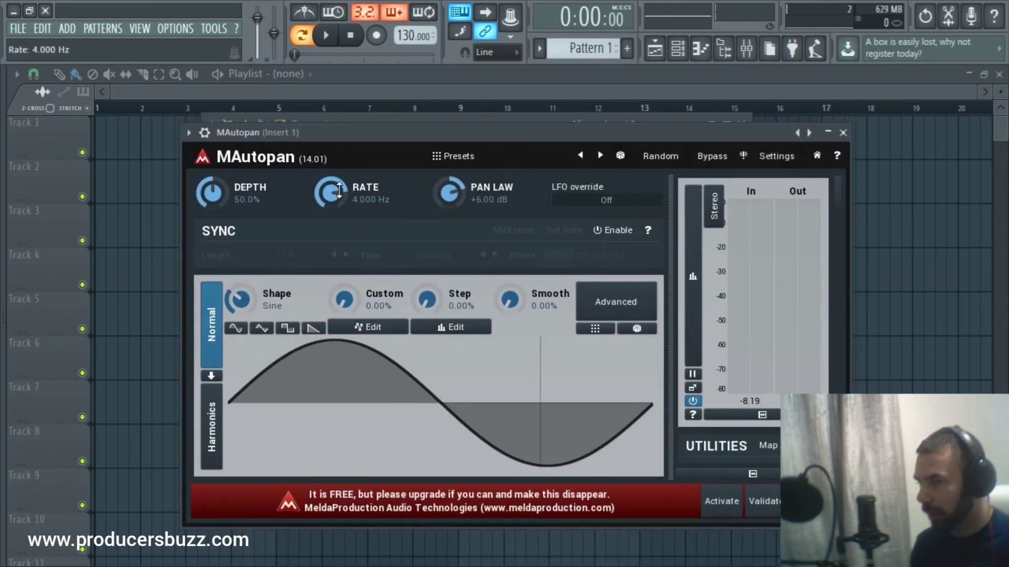
left_click(843, 132)
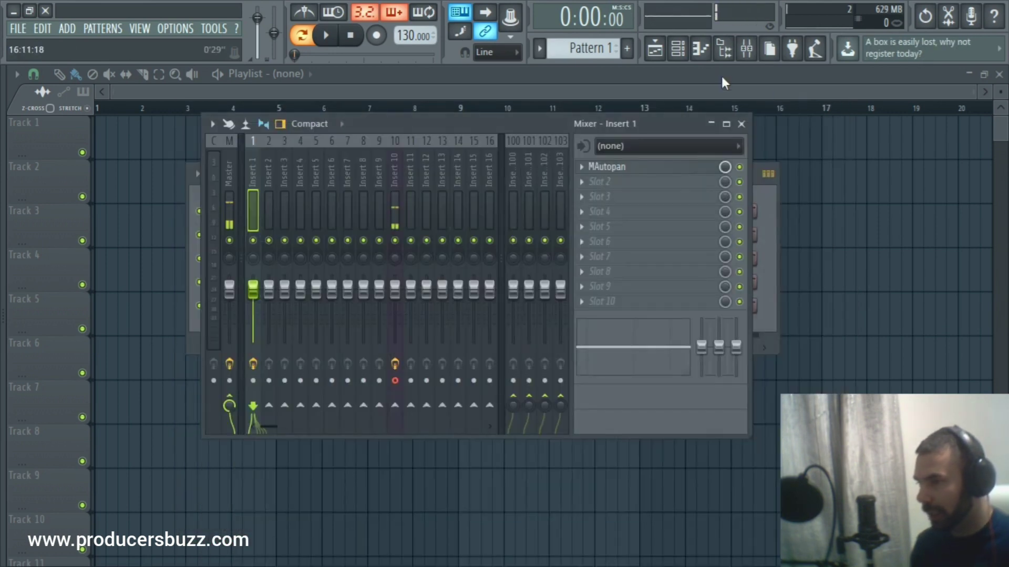
Step: Bring up the channel rack, play the hi-hat pattern and test MAutopan's Rate control, leaving it at 4.000 Hz
key("F6")
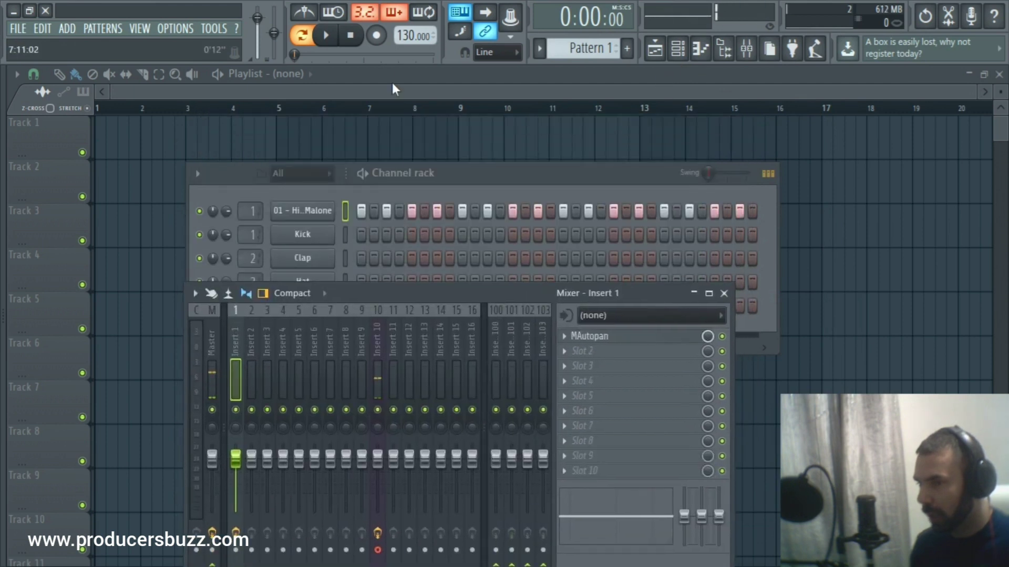
left_click(326, 35)
left_click(645, 343)
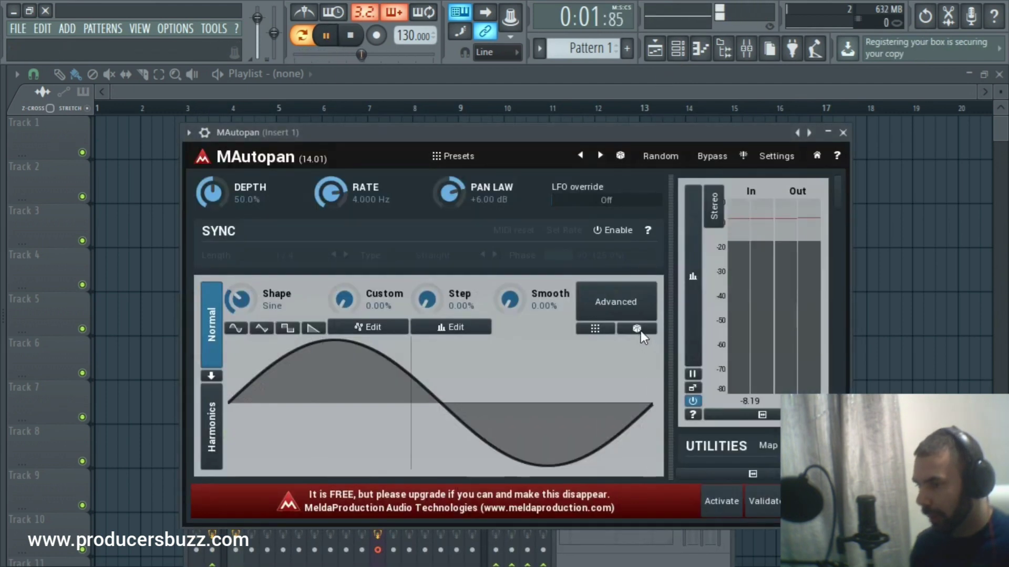
left_click_drag(331, 195, 334, 167)
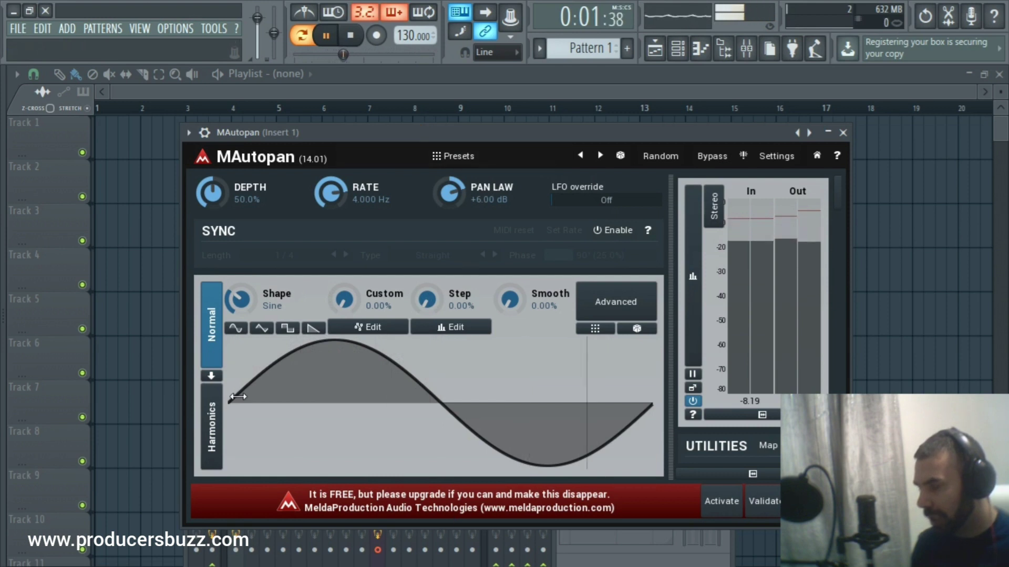
Step: Audition MAutopan presets during playback, including Default, Suitcase, Fast, Ramjet commence, Aida numberplate and Tidal violator
left_click(461, 156)
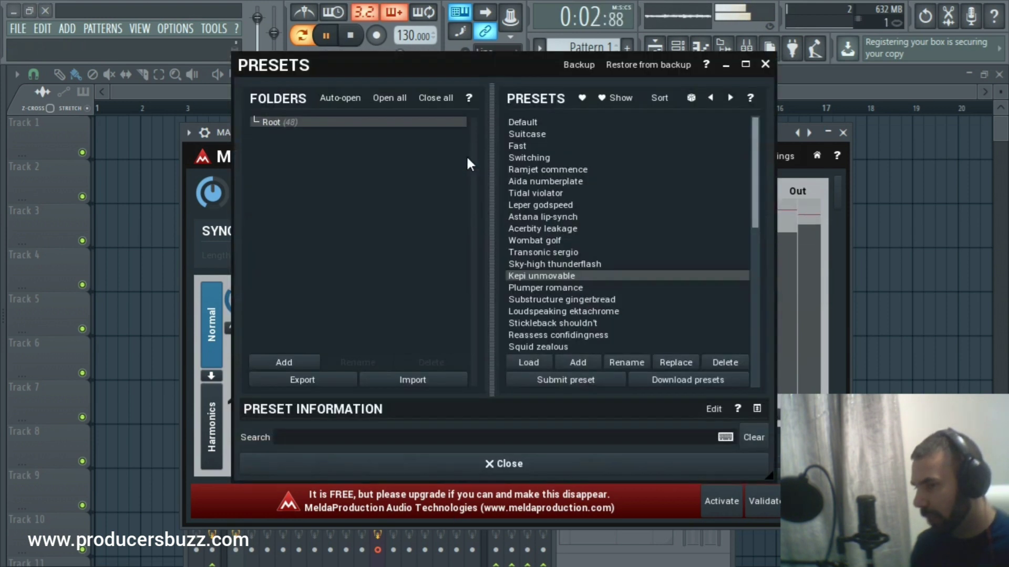
left_click(551, 122)
left_click(538, 132)
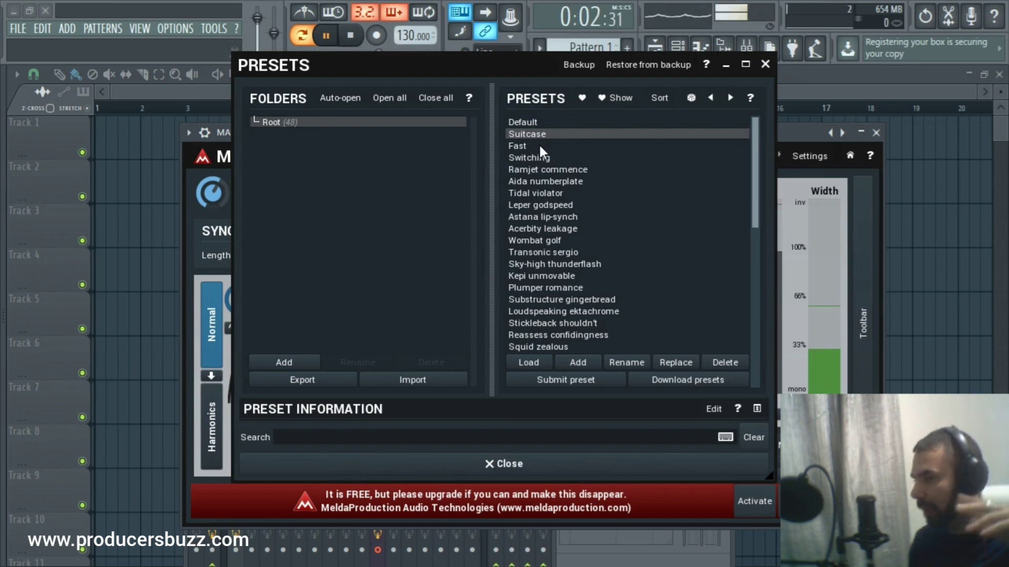
left_click(538, 144)
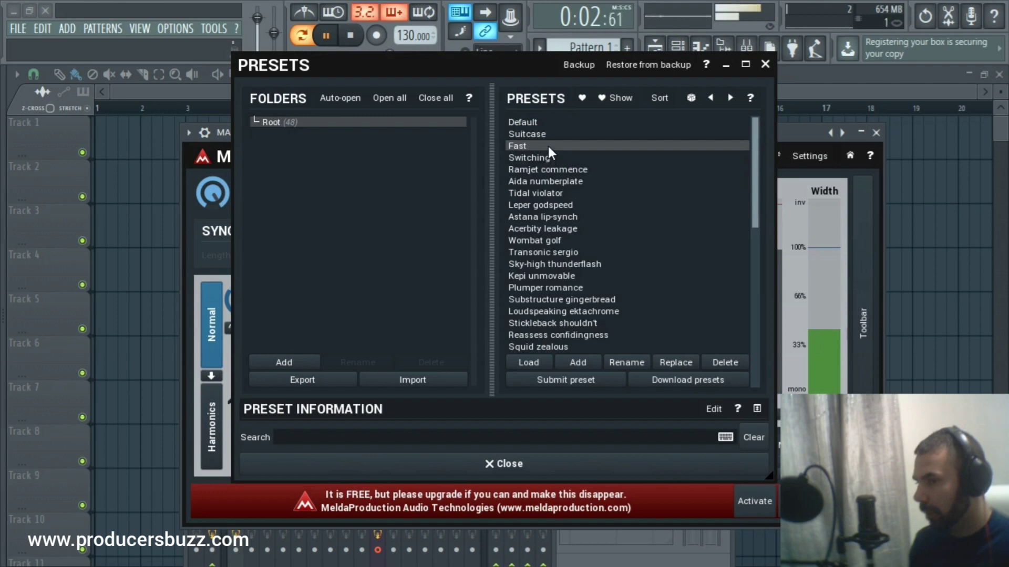
left_click(550, 134)
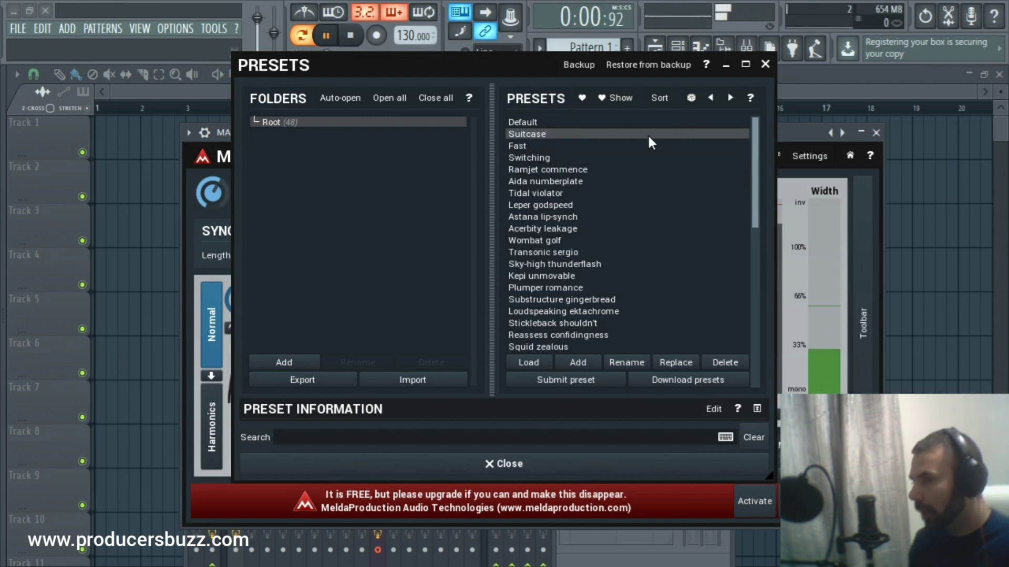
left_click(550, 169)
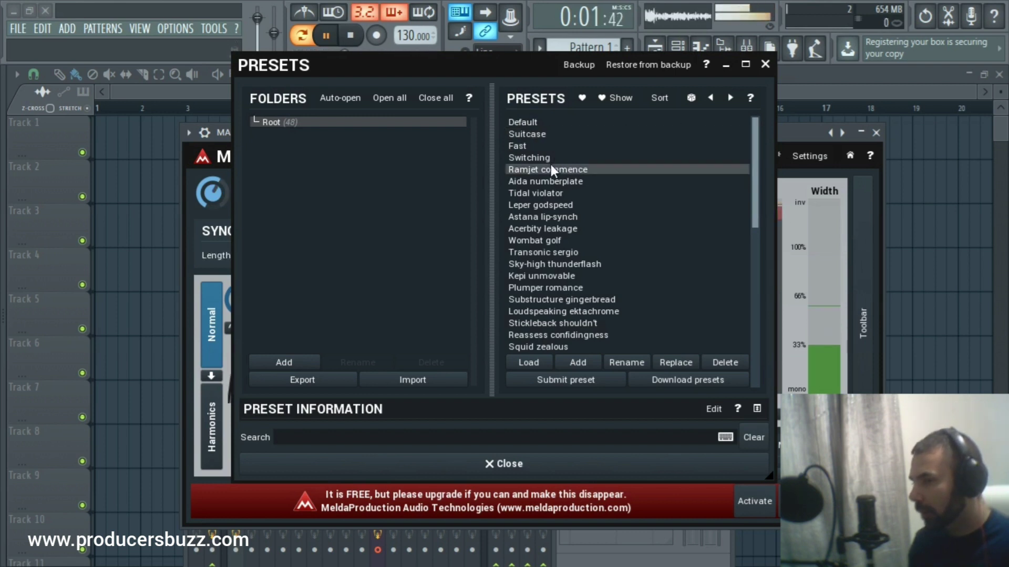
left_click(576, 182)
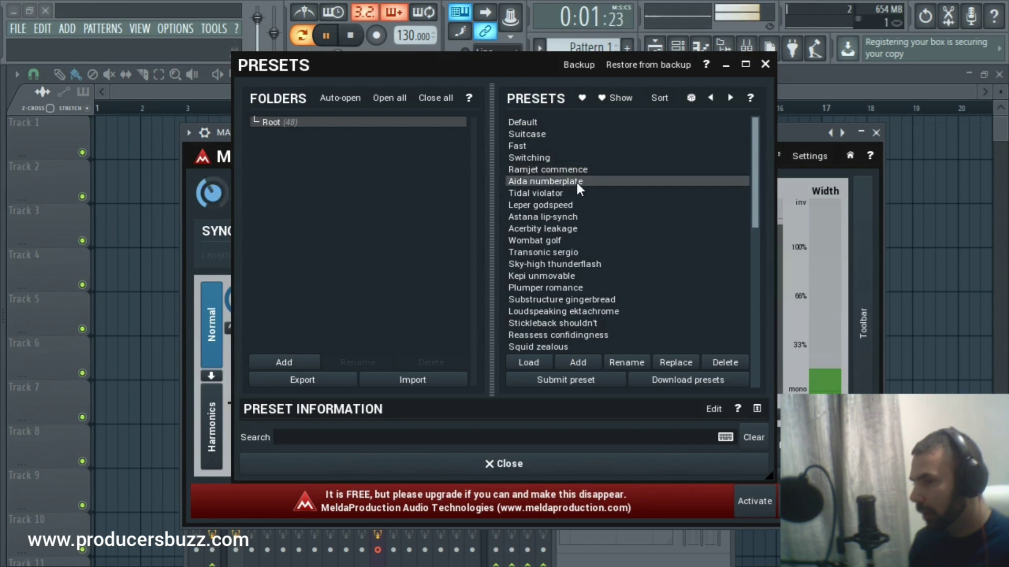
left_click(567, 194)
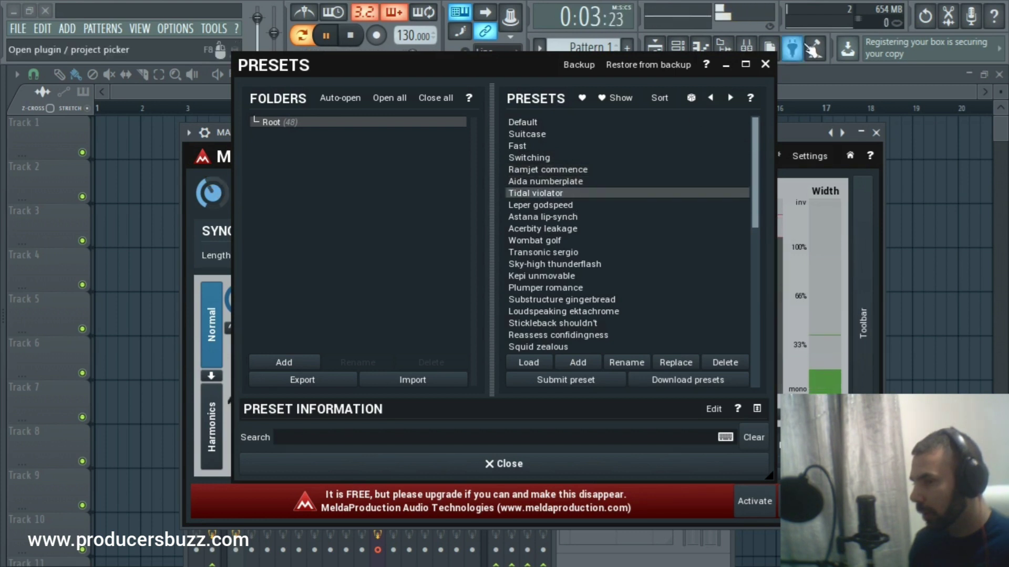
Step: Load the Suitcase preset in MAutopan and raise its Step amount to 100%
left_click(533, 135)
left_click(765, 64)
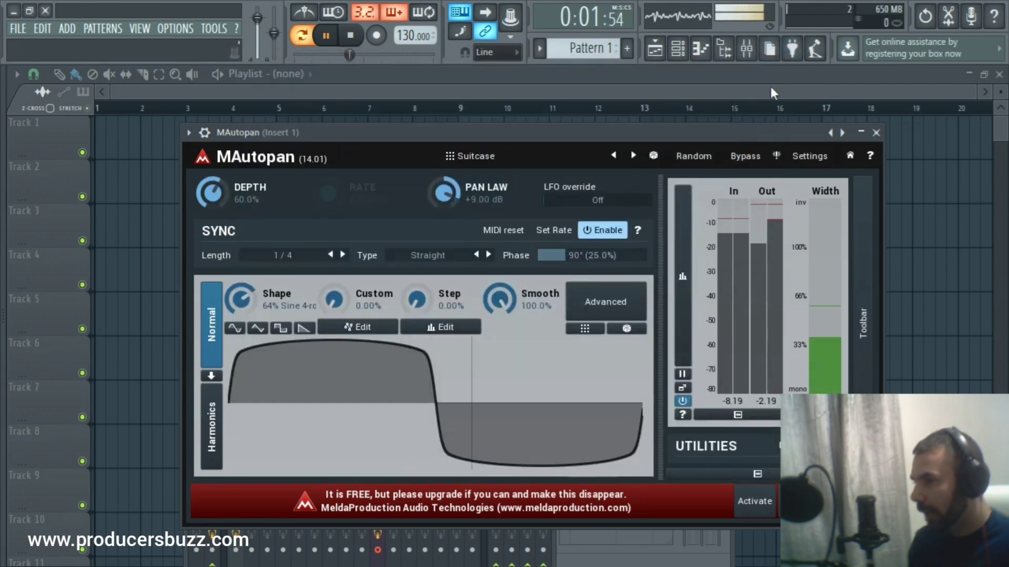
left_click_drag(790, 130, 790, 113)
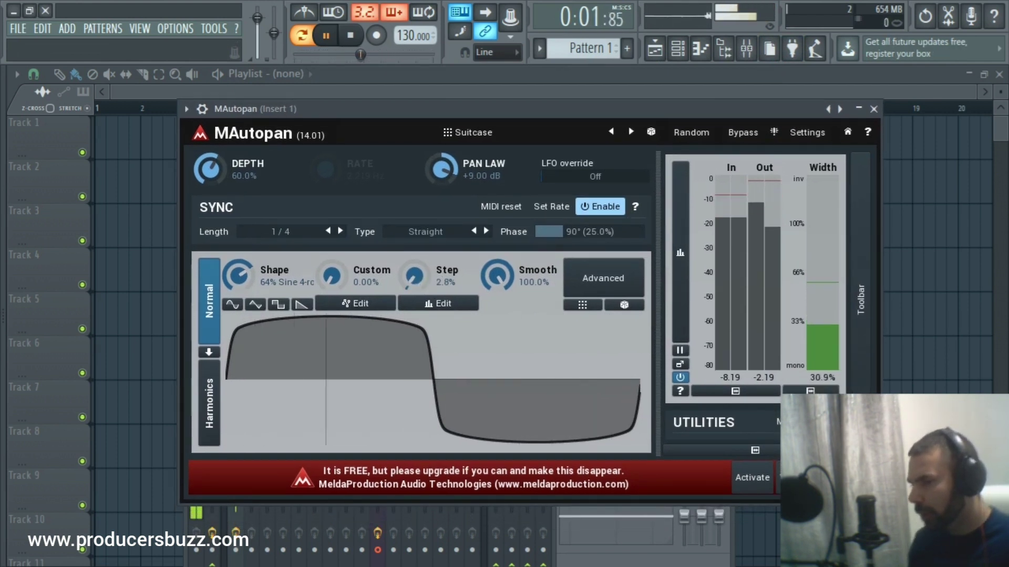
left_click_drag(418, 279, 418, 210)
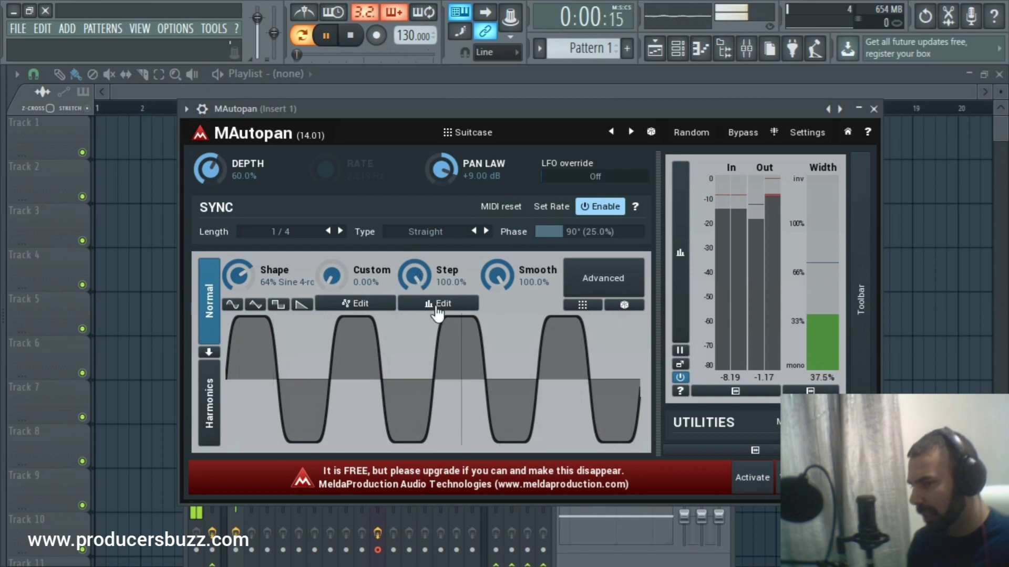
Step: Minimize MAutopan and fill every visible step of the hi-hat channel in the channel rack
left_click(858, 107)
left_click(758, 207)
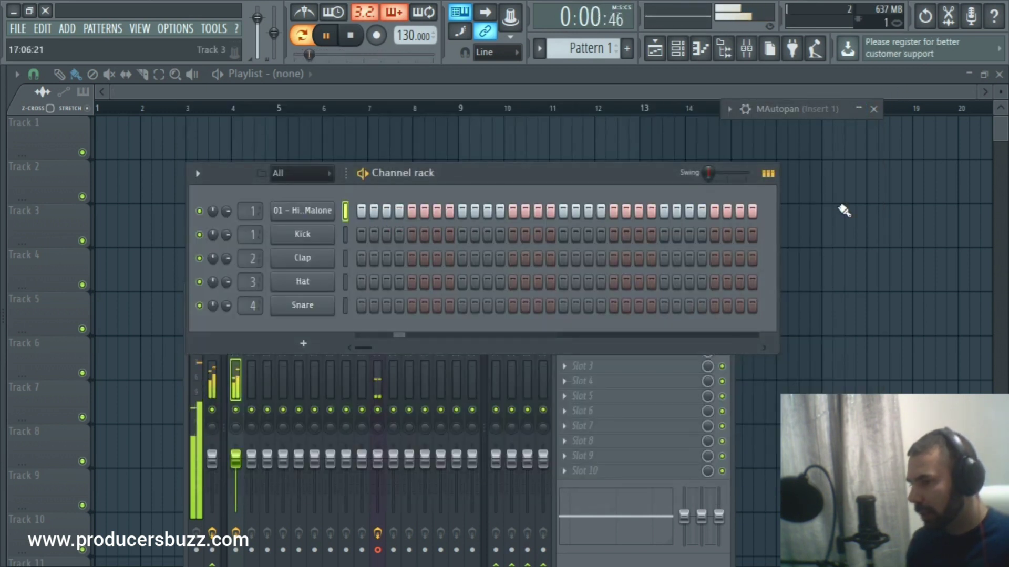
Step: View the hi-hat channel's notes in the piano roll and return to the channel rack
right_click(330, 214)
left_click(367, 211)
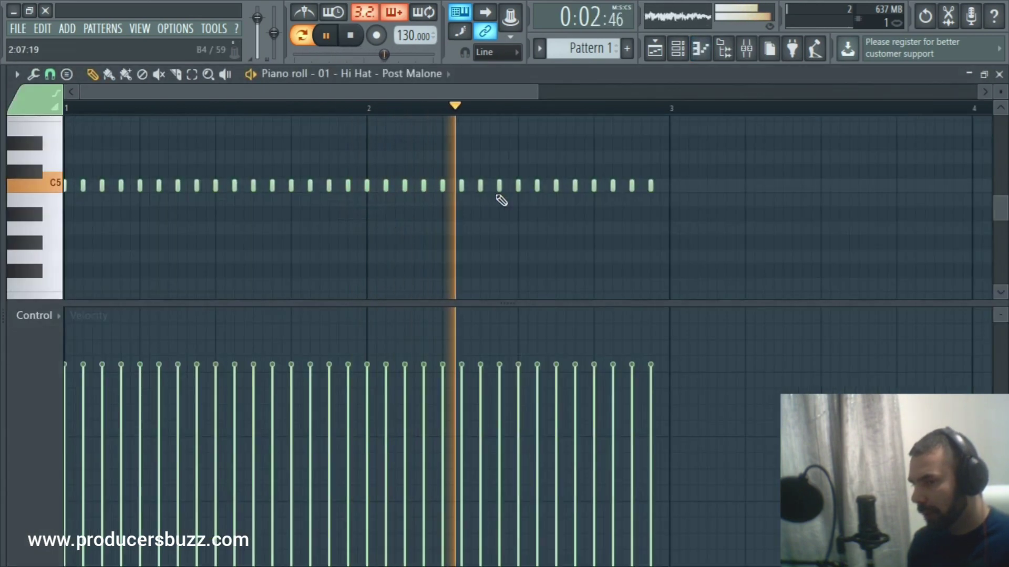
key("F7")
Step: Open the hi-hat channel's settings, show the mixer, and restore the MAutopan window on Insert 1
right_click(314, 210)
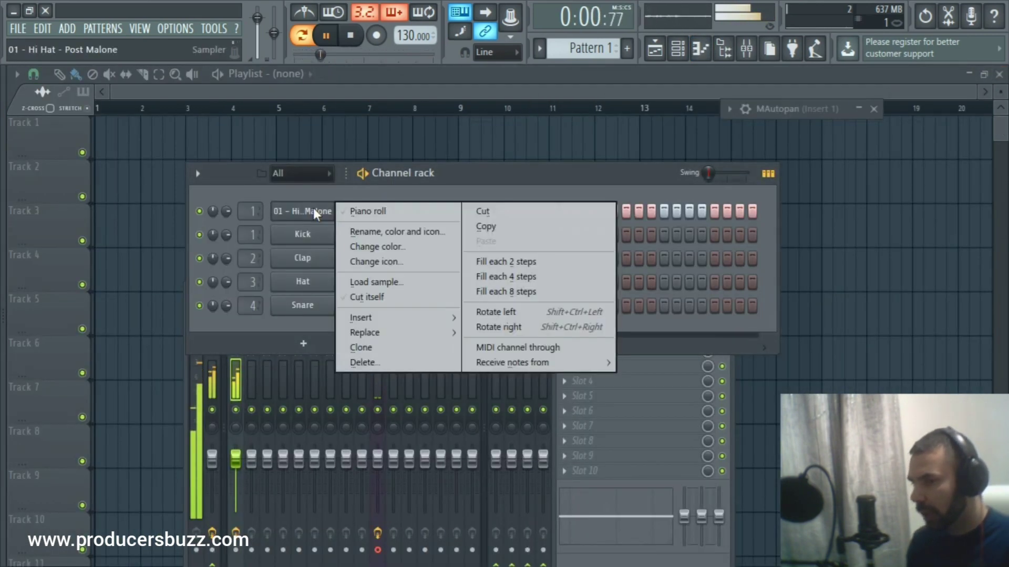
left_click(314, 211)
left_click(315, 211)
key("F9")
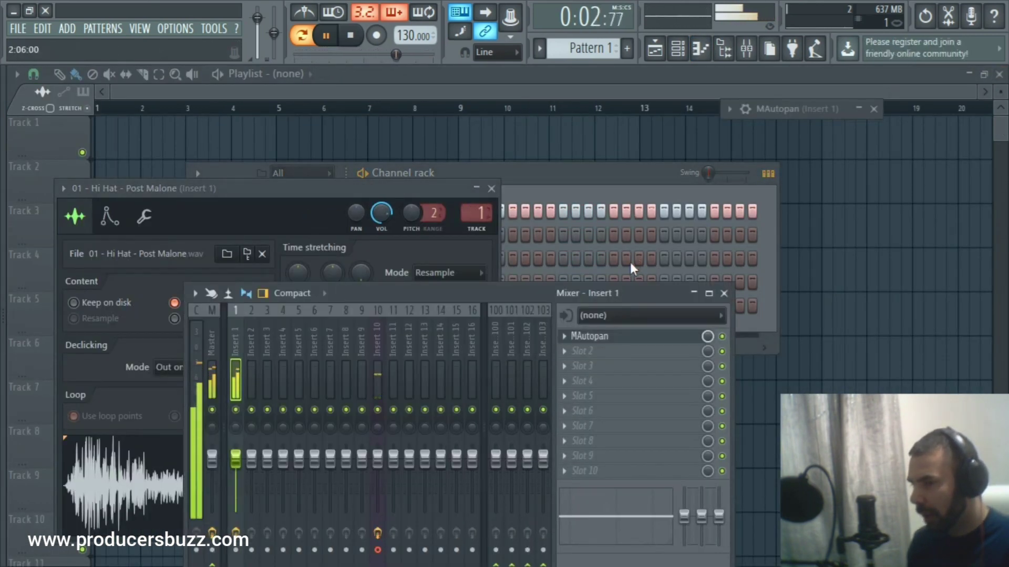
left_click_drag(642, 286, 716, 84)
left_click(707, 134)
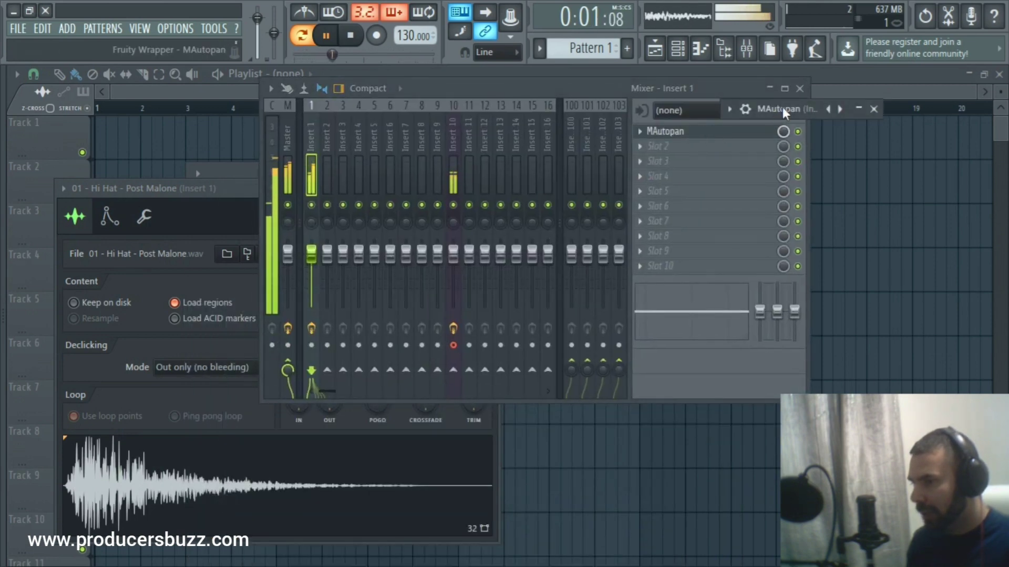
left_click_drag(846, 108, 290, 86)
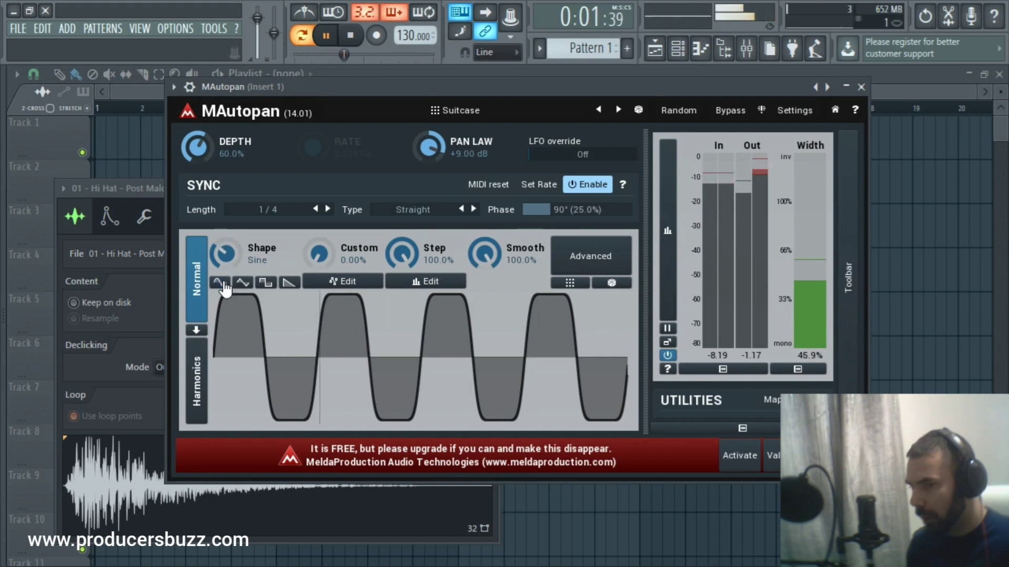
Step: Set MAutopan's shape to Triangle and draw falling curves on steps 1 to 4 of its step sequencer
left_click(242, 282)
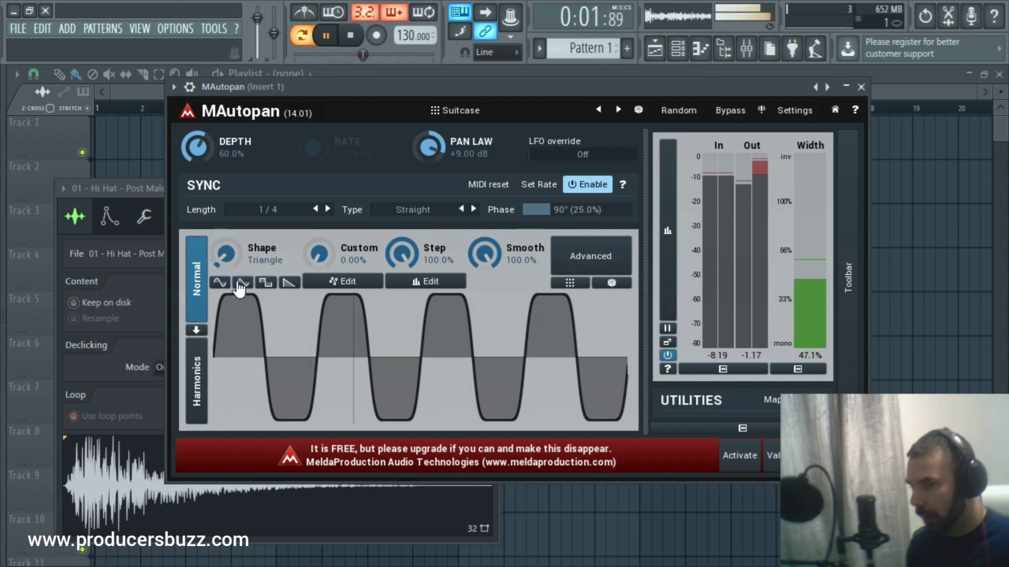
left_click(429, 282)
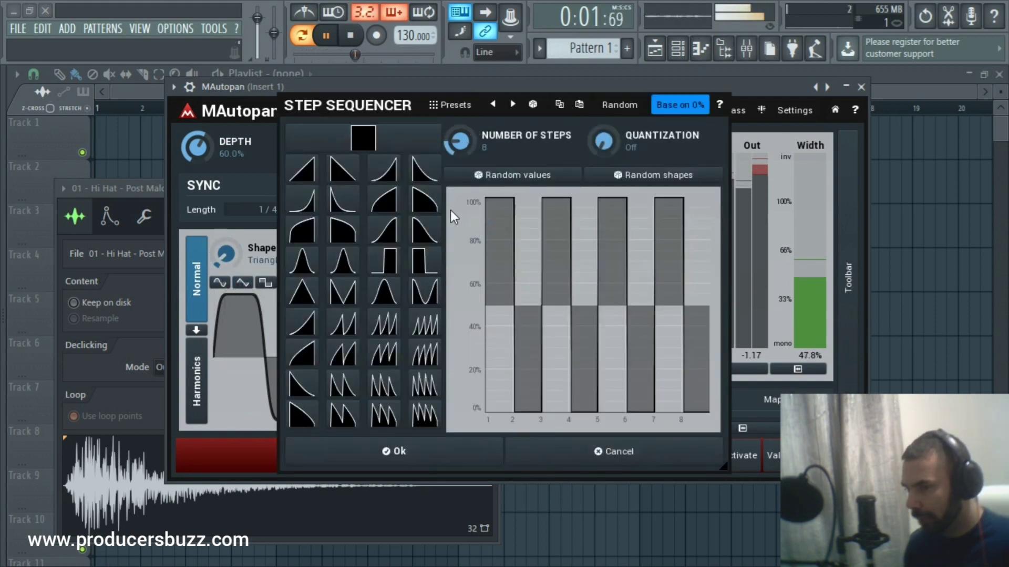
left_click(430, 215)
left_click_drag(508, 203, 505, 256)
left_click_drag(531, 399, 550, 222)
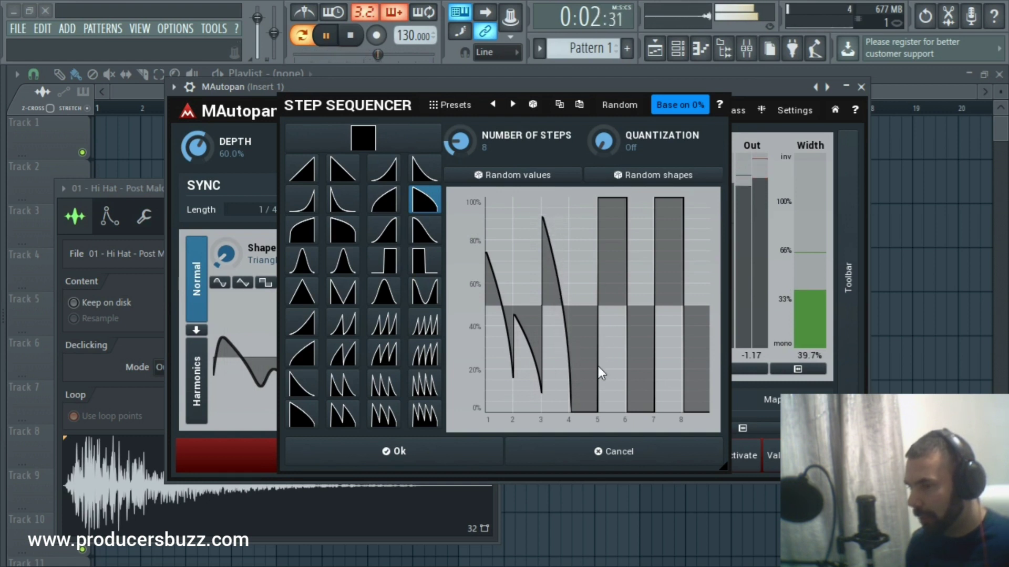
left_click_drag(582, 396, 582, 373)
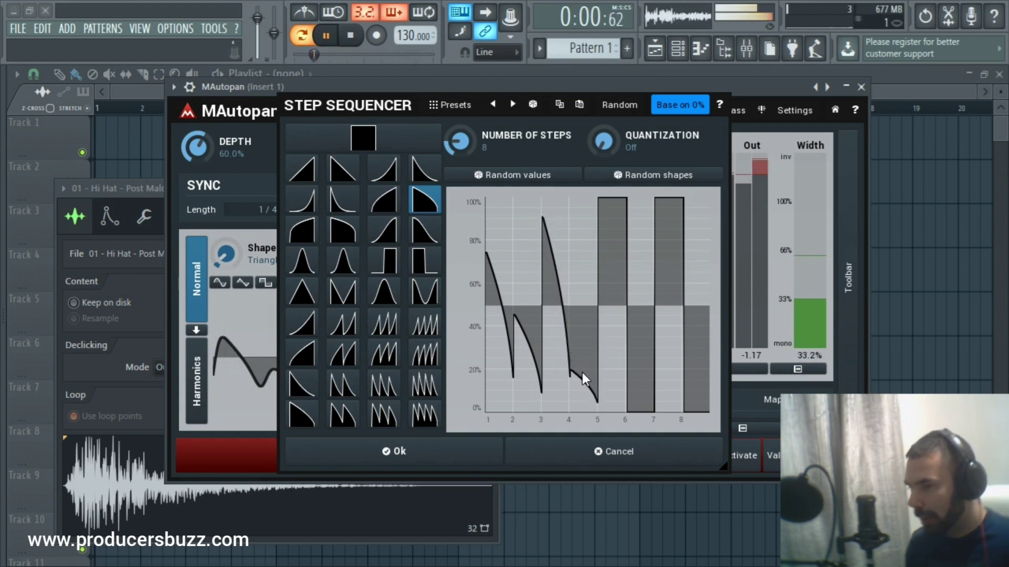
Step: Apply a rounded falling curve to step 1 at 100% and a V-shaped curve to step 2 at 100%
left_click(342, 230)
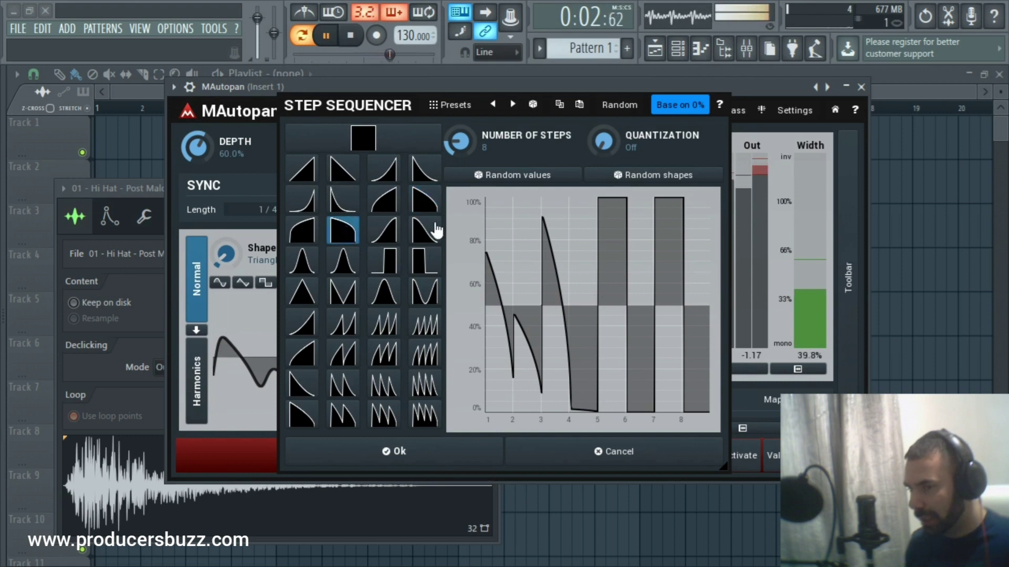
left_click(499, 209)
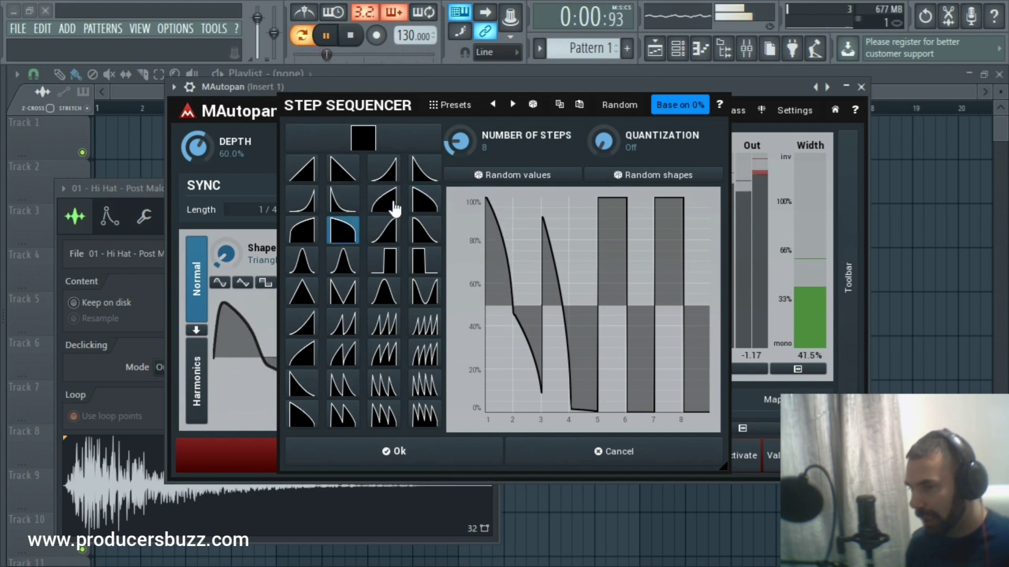
left_click(343, 292)
left_click_drag(525, 236, 524, 188)
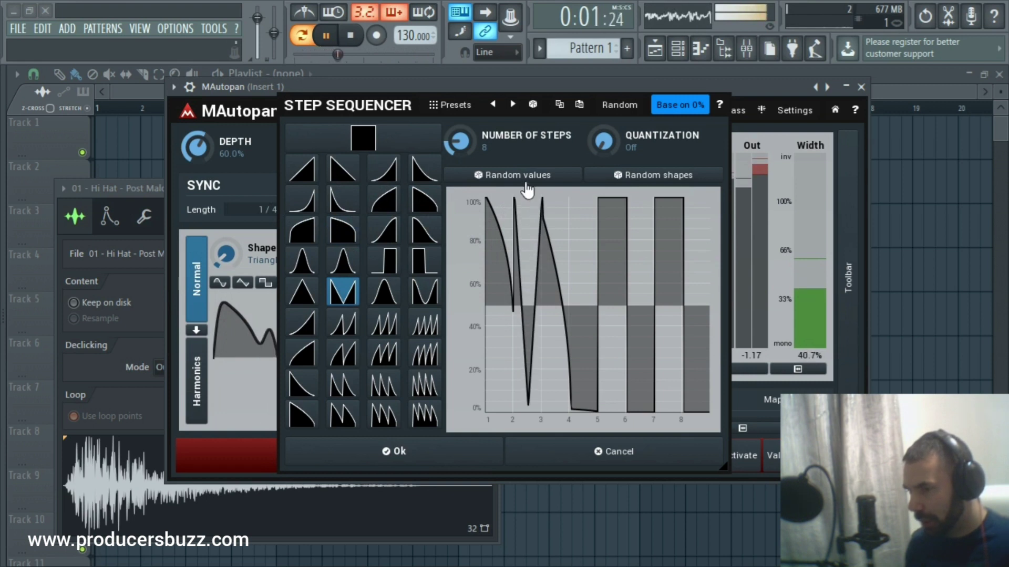
Step: Redraw all eight sequencer steps with the flat shape, odd steps at 100% and even steps at 0%
left_click(371, 143)
left_click_drag(492, 199, 705, 193)
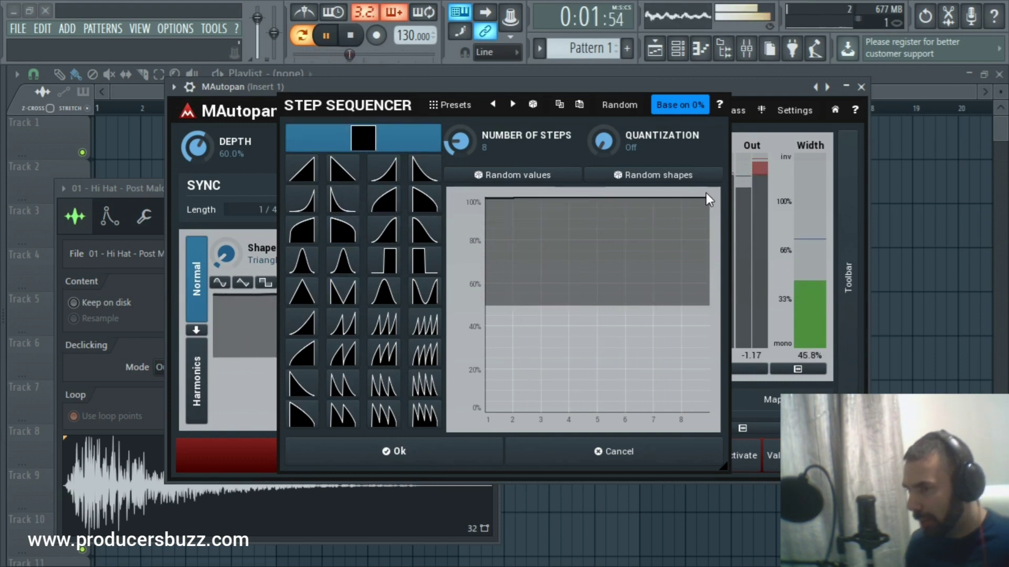
left_click(525, 422)
left_click(585, 411)
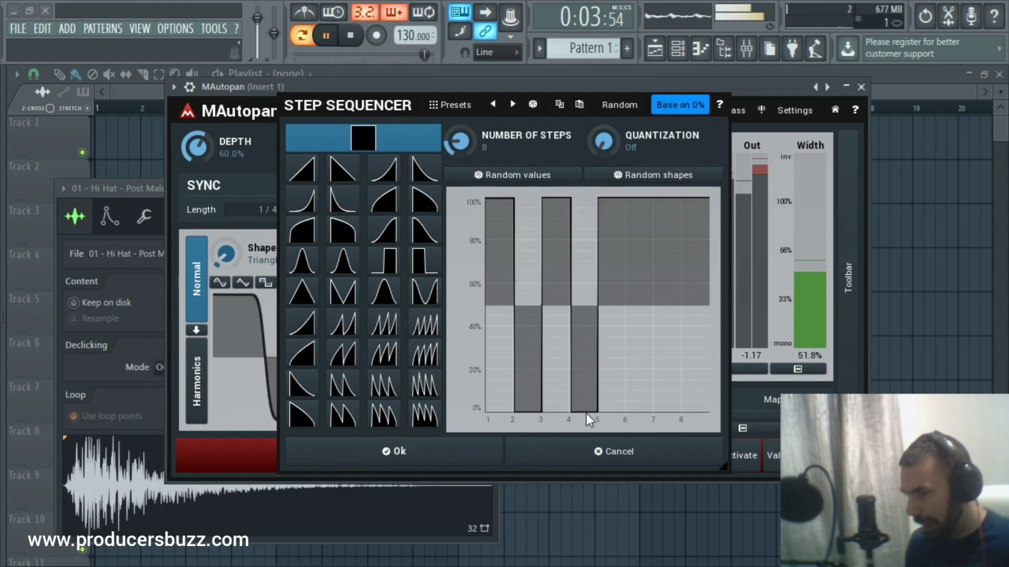
left_click(644, 411)
left_click(693, 407)
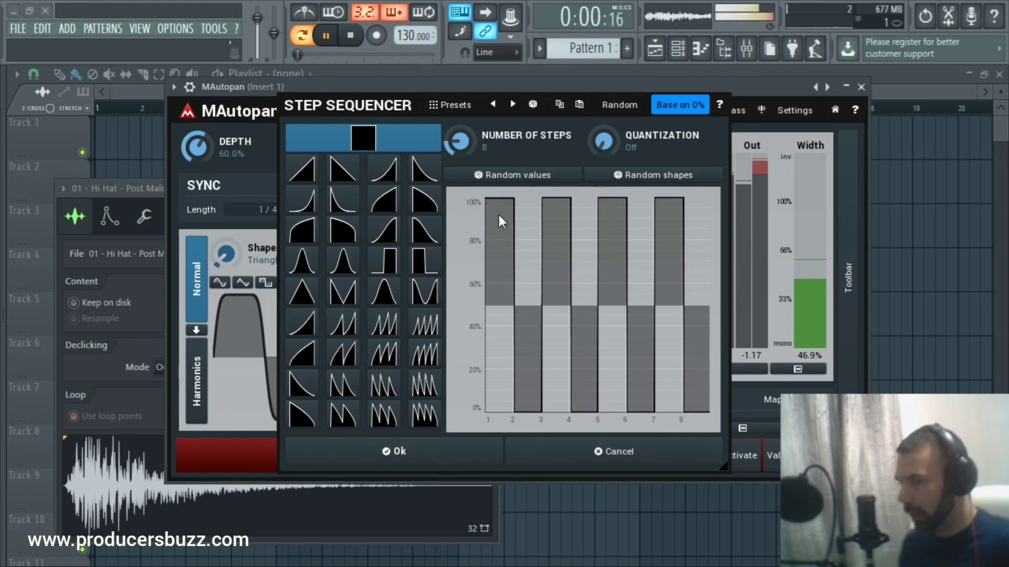
Step: Set sequencer steps 1 and 5 to about 80% and steps 4 and 8 to about 20%
left_click(499, 245)
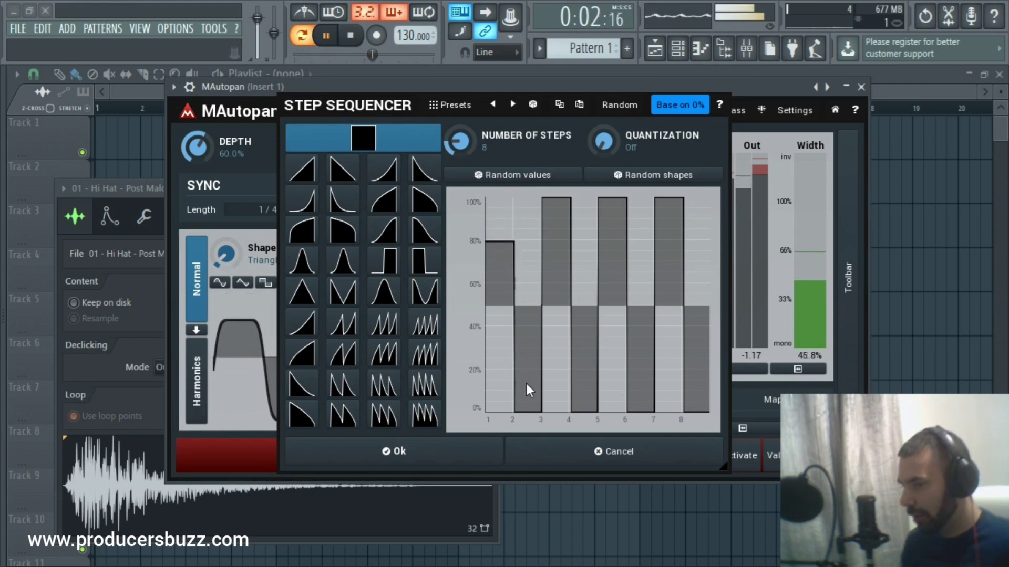
left_click(622, 239)
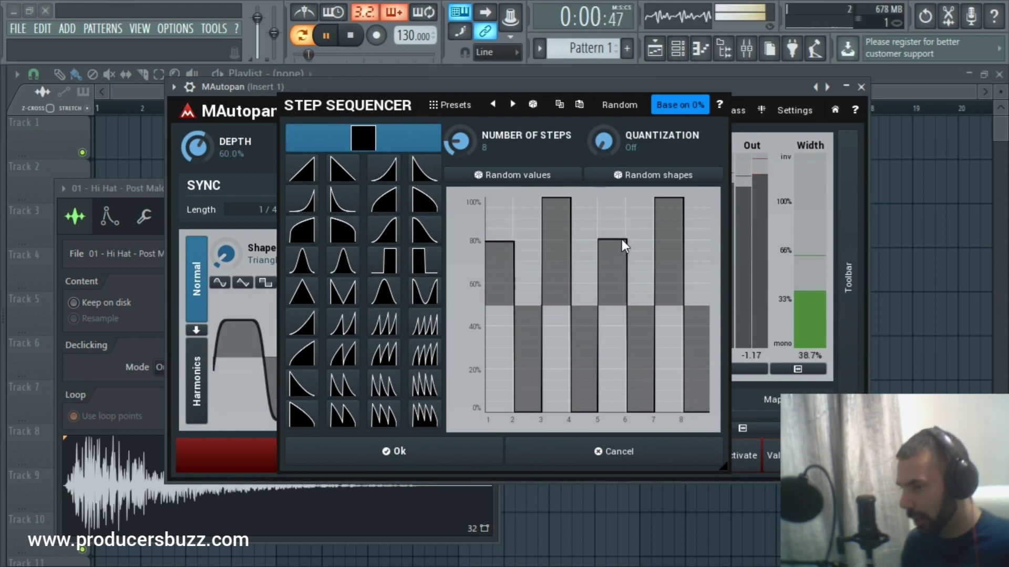
left_click(590, 395)
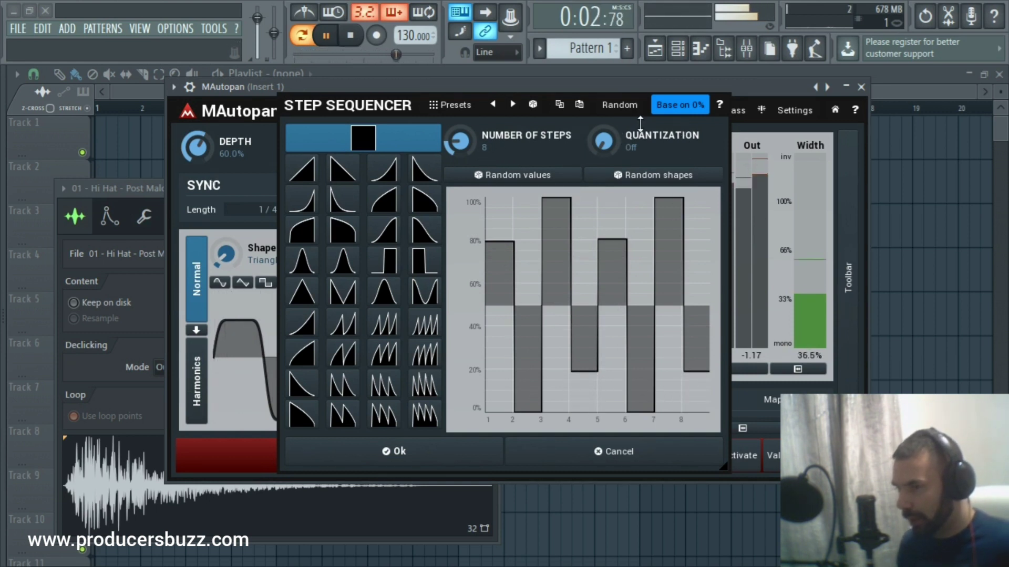
Step: Randomize the step sequencer's values repeatedly during playback to audition different panning patterns
left_click(537, 187)
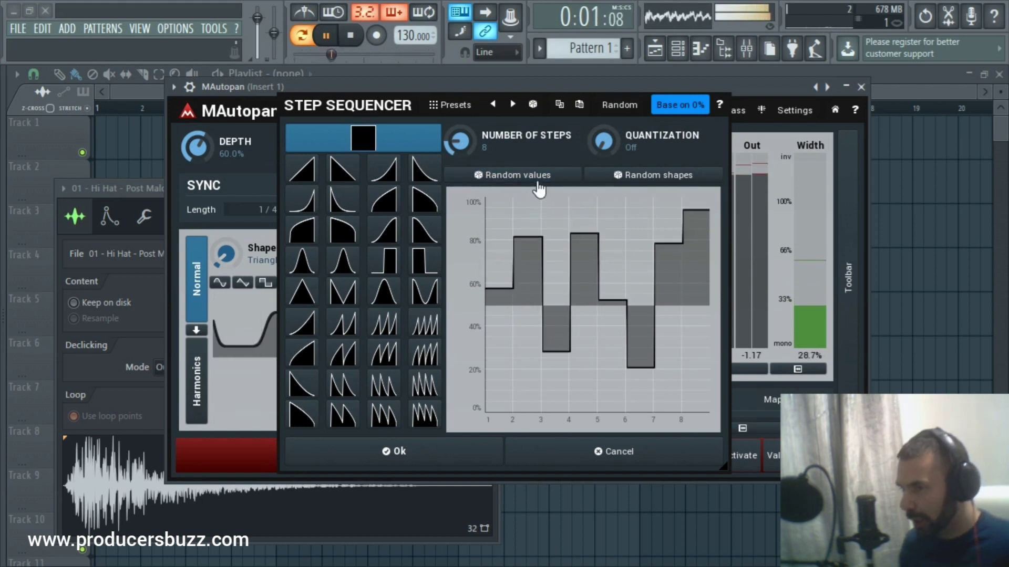
left_click(539, 185)
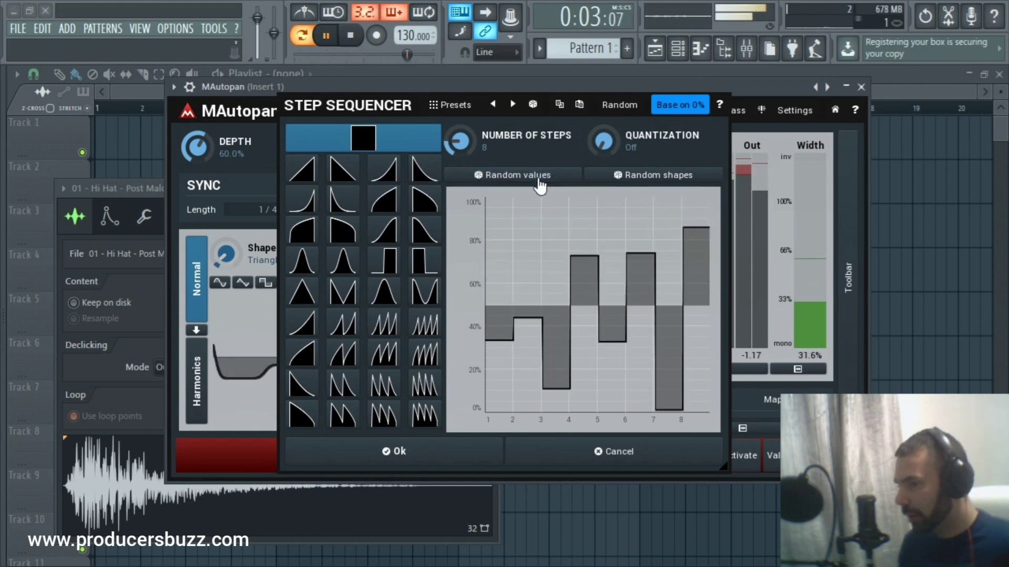
left_click(540, 184)
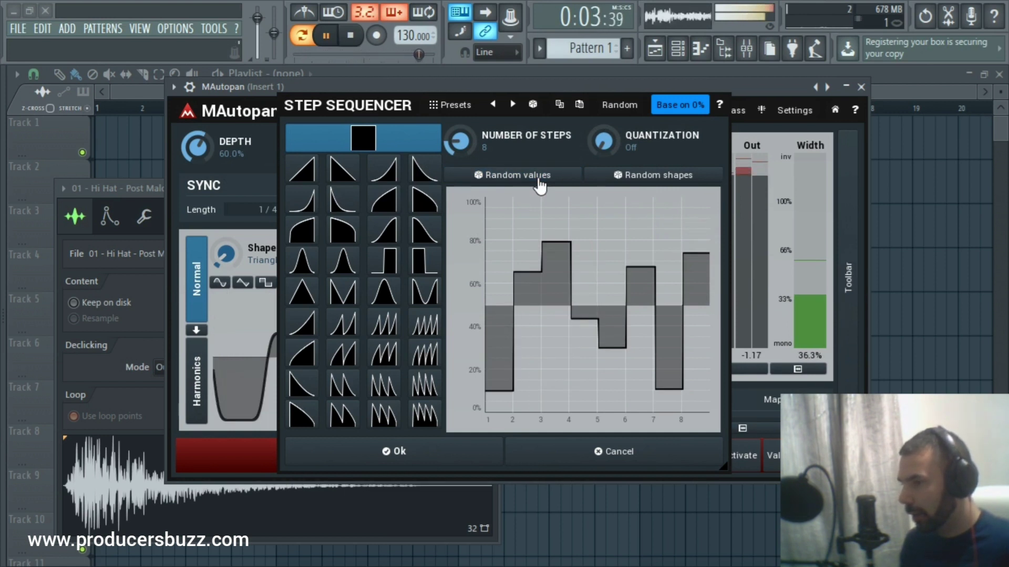
left_click(539, 184)
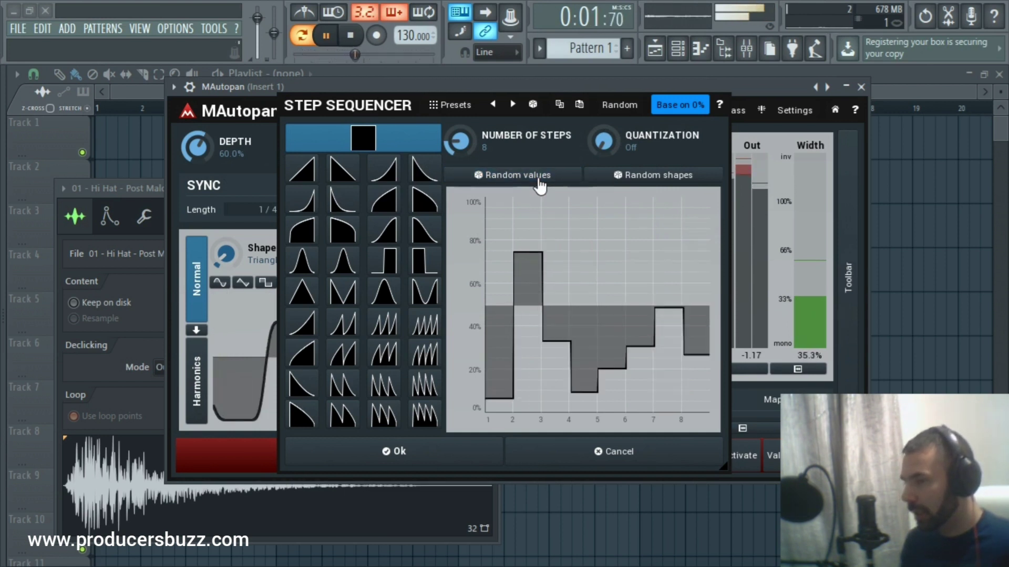
left_click(540, 184)
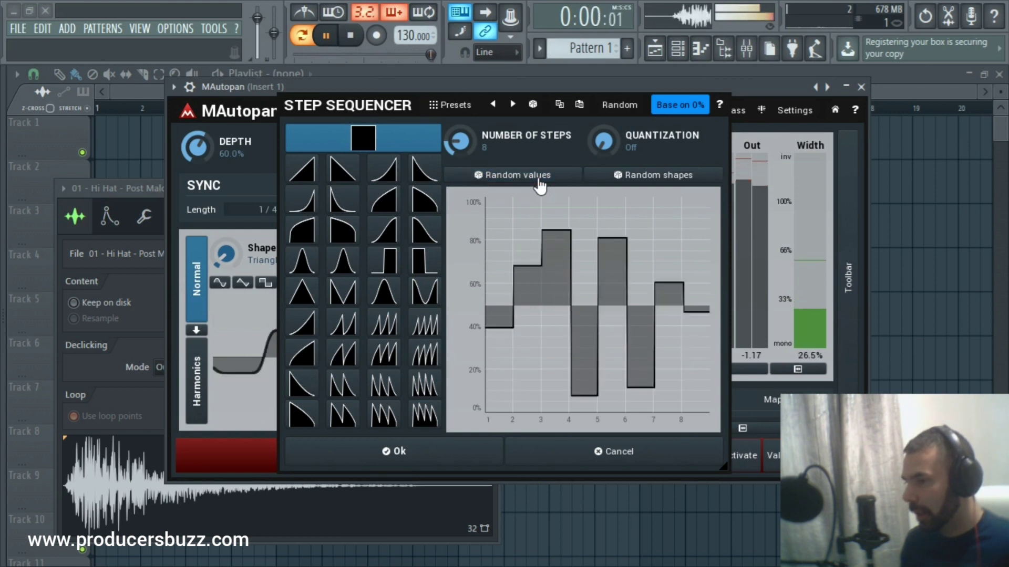
left_click(539, 184)
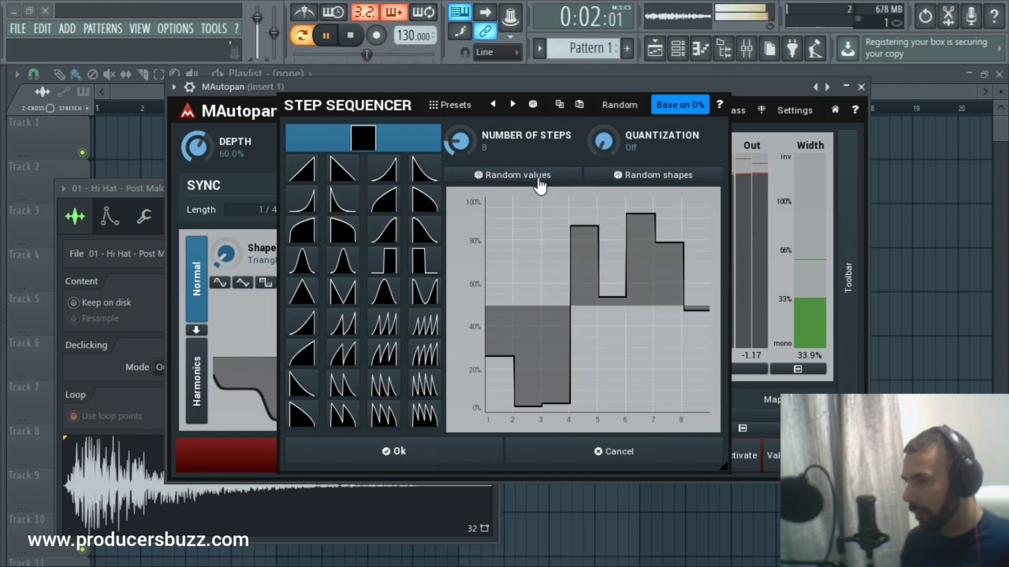
left_click(540, 184)
left_click(540, 184)
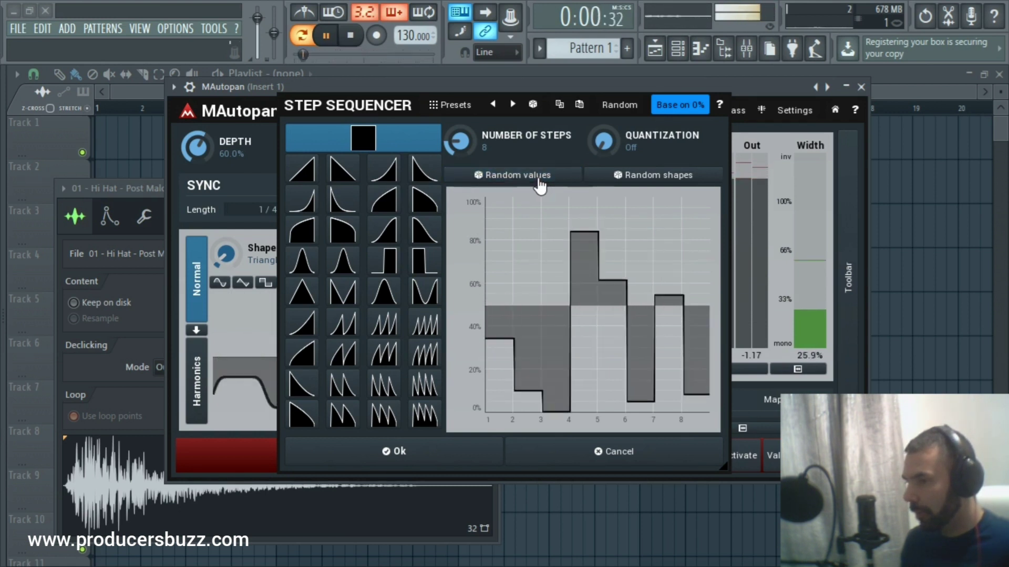
left_click(539, 183)
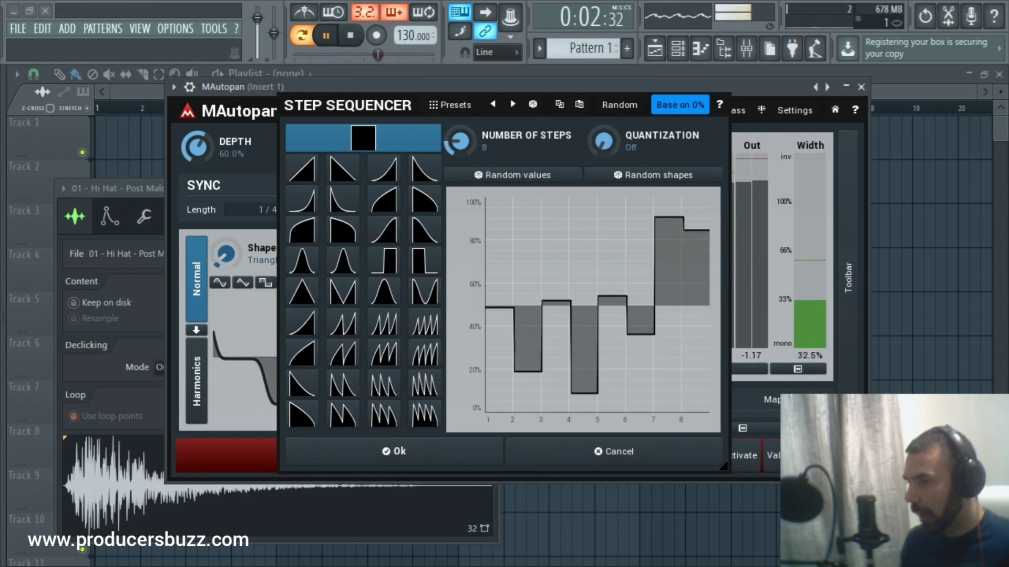
Step: Try a step sequencer quantization of 13 and return the quantization to Off
mouse_move(603, 140)
left_mouse_down()
mouse_move(603, 113)
mouse_move(603, 130)
left_mouse_up()
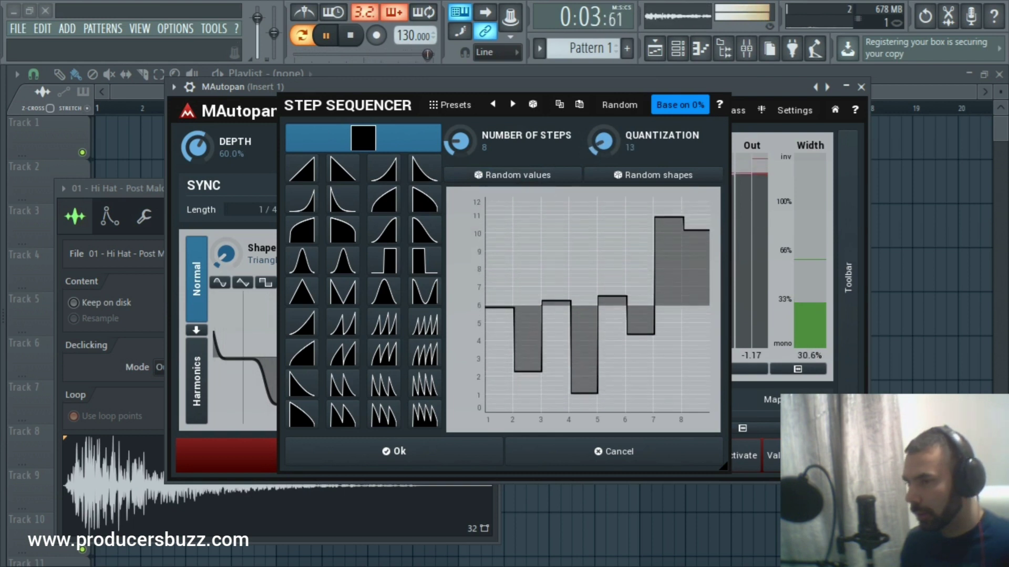
double_click(603, 142)
type("15")
key("Return")
left_click_drag(600, 137, 599, 140)
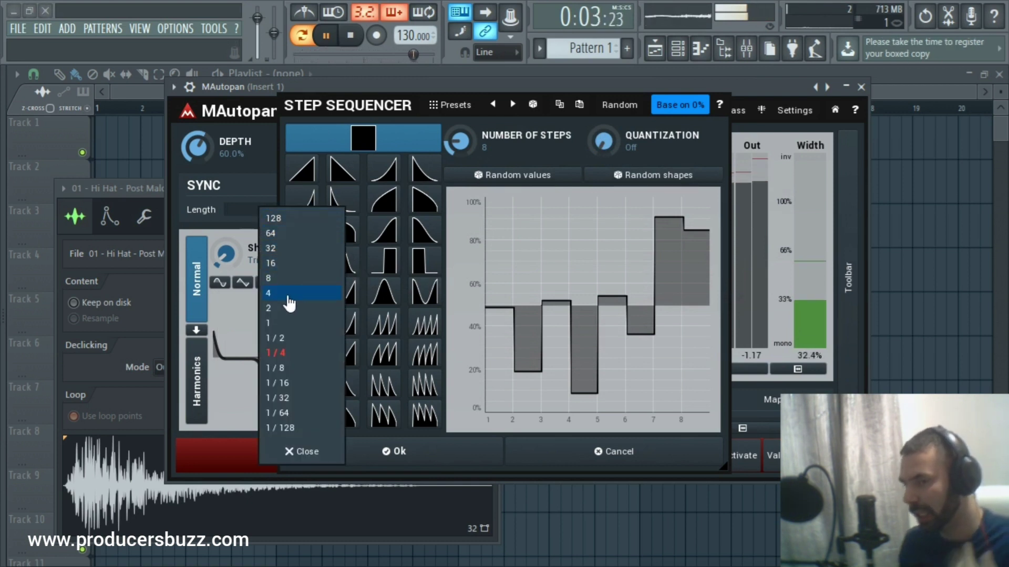
Step: Audition MAutopan sync lengths of 1/2 and 1, and set the length back to 1/4
left_click(291, 341)
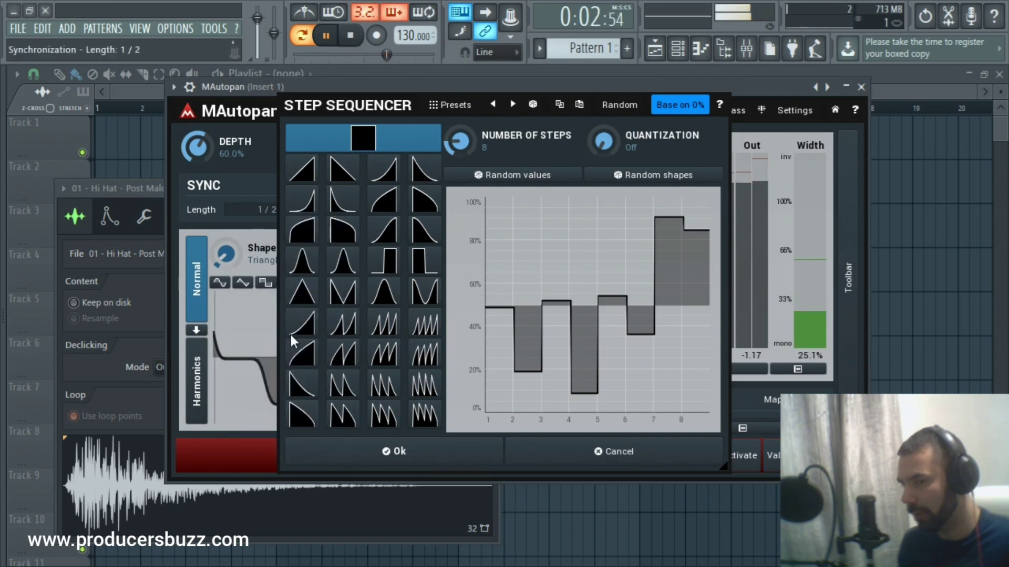
left_click(267, 210)
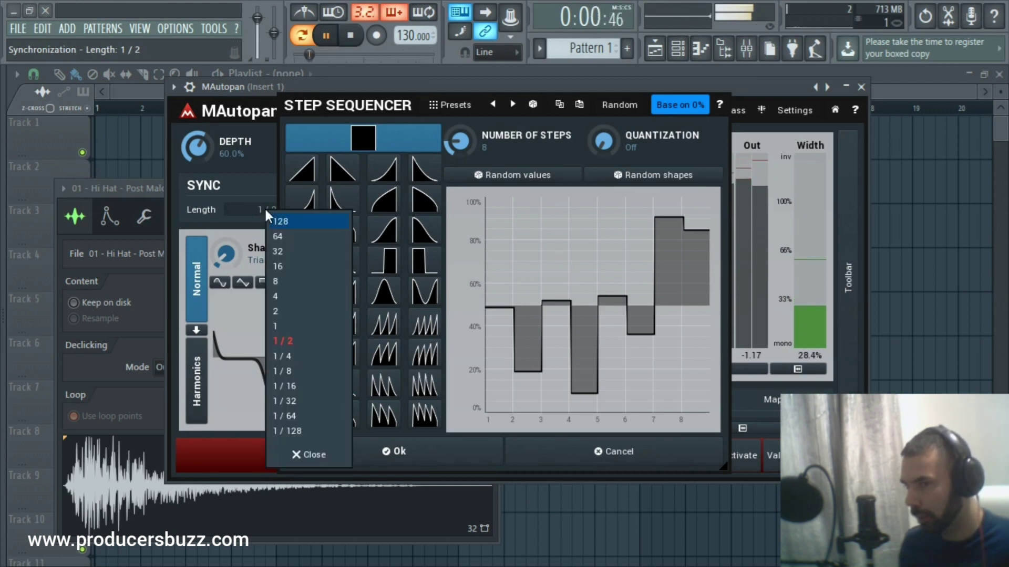
left_click(320, 329)
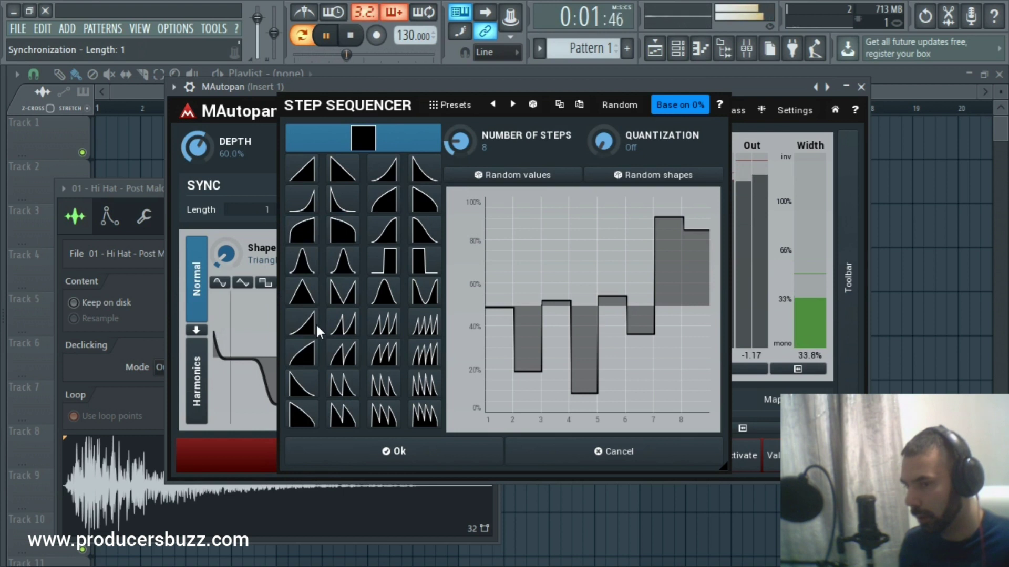
left_click(265, 215)
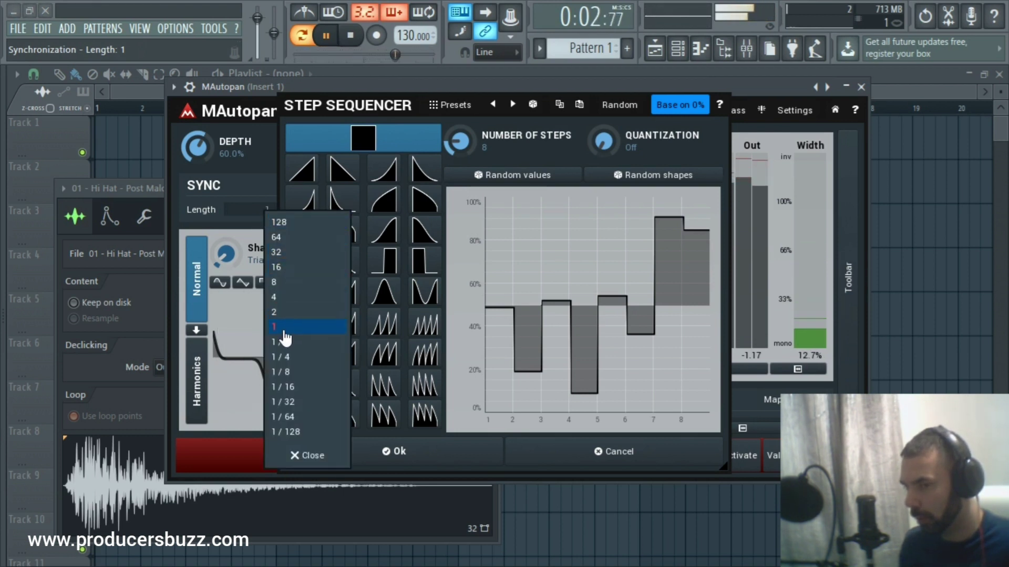
left_click(288, 355)
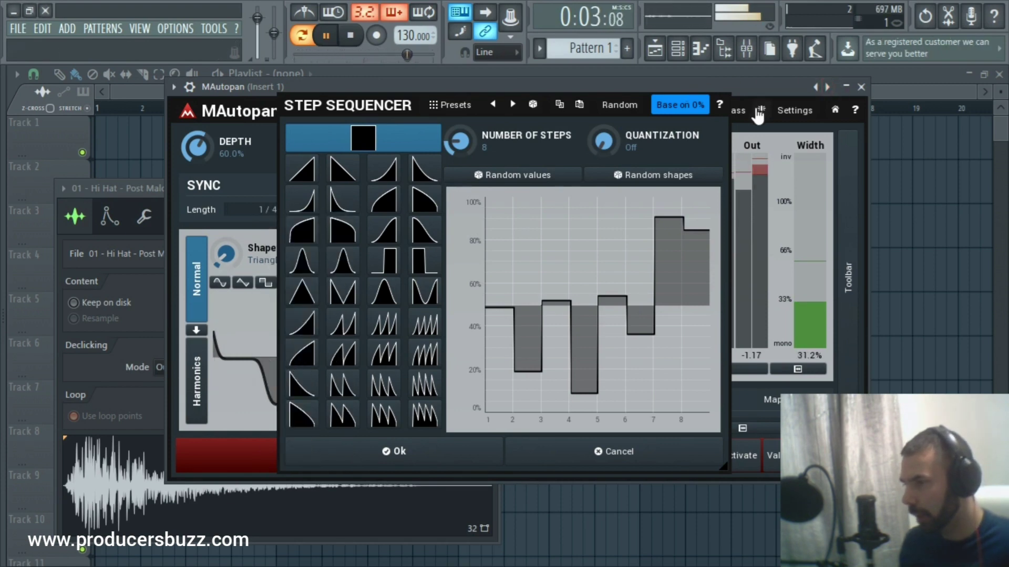
Step: Minimize MAutopan and fill every second step of the hi-hat channel in the channel rack
left_click(846, 87)
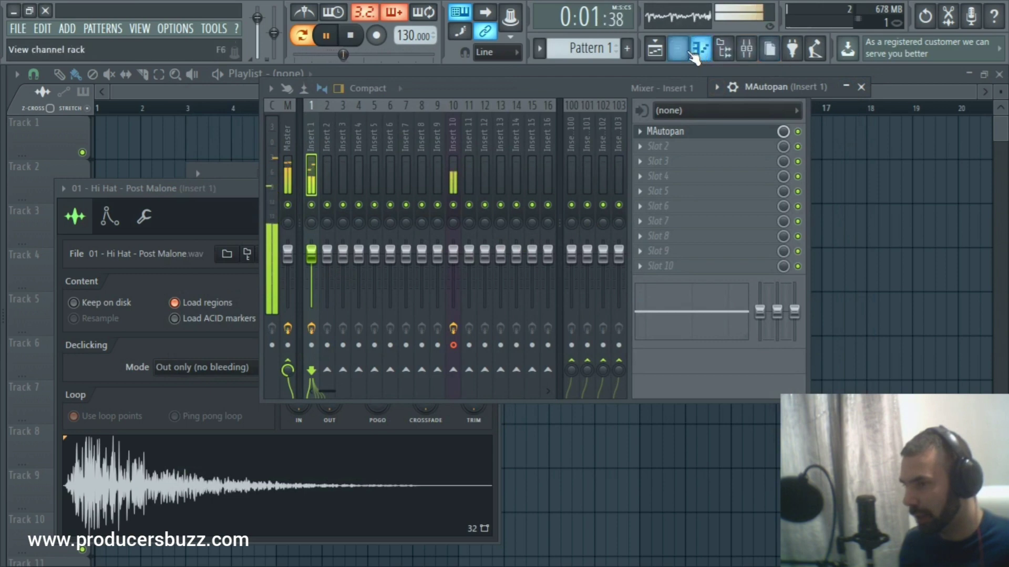
left_click(678, 49)
right_click(322, 211)
left_click(522, 261)
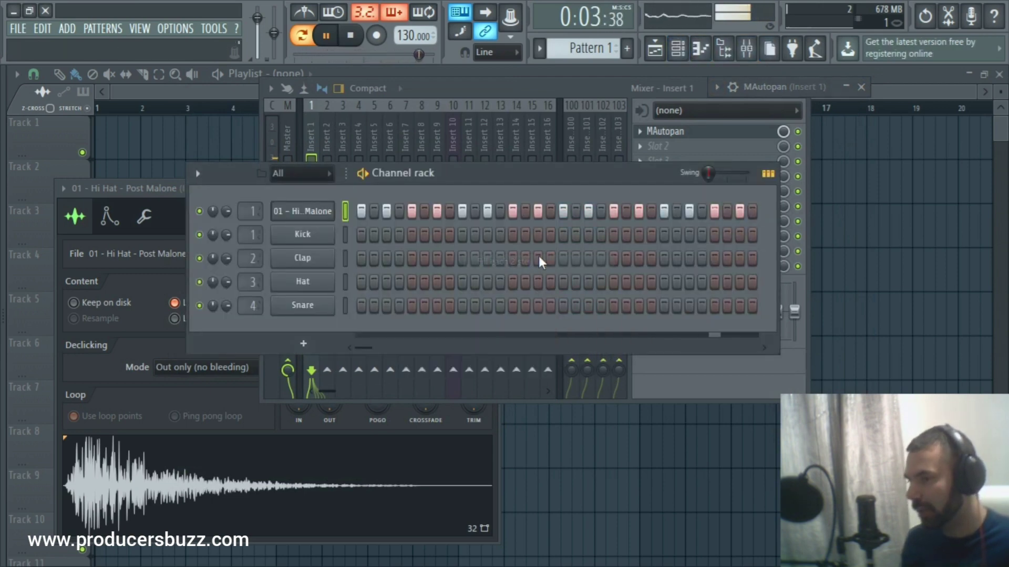
Step: Open the hi-hat channel's settings and show its target mixer track, Insert 1
left_click(316, 213)
left_click(307, 215)
left_click(479, 213)
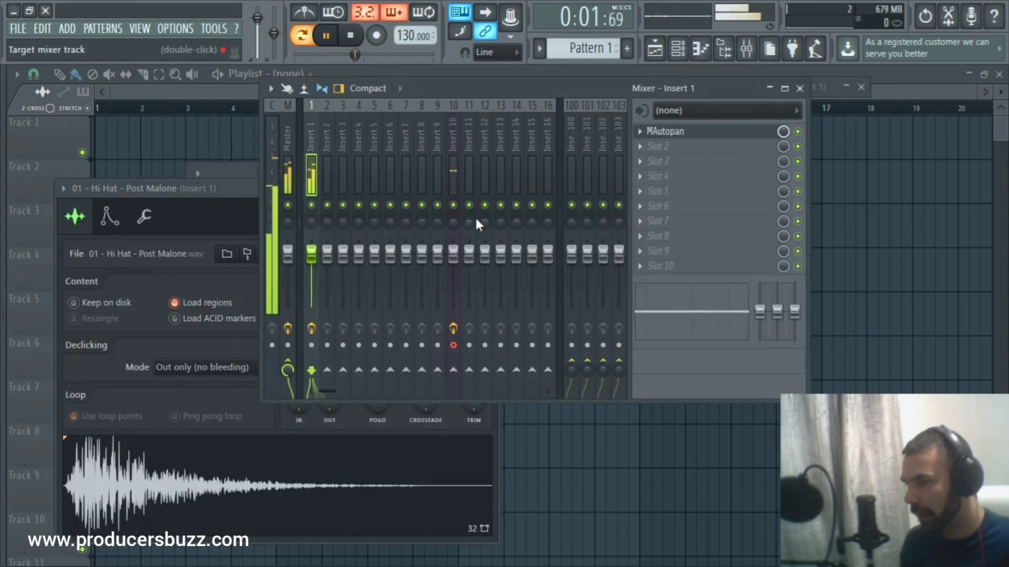
Step: Reopen MAutopan from Insert 1 with its step sequencer, and reposition the mixer window behind it
left_click(693, 140)
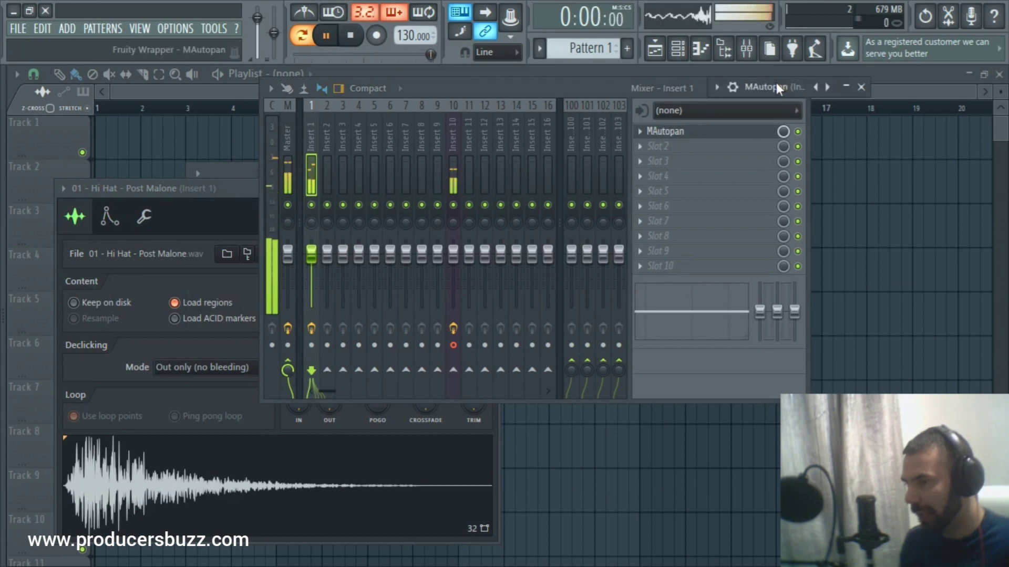
left_click(776, 83)
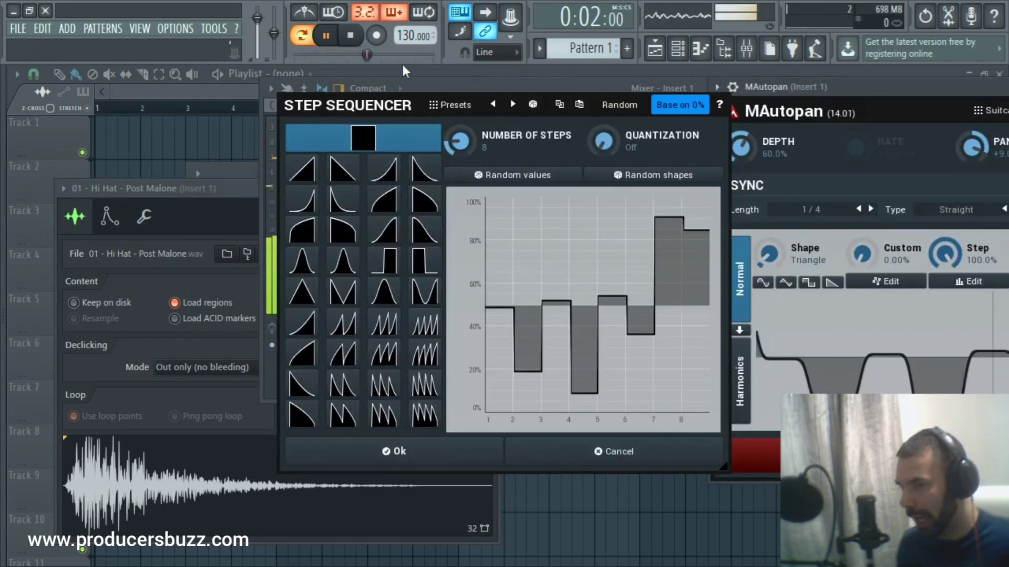
left_click_drag(406, 86, 355, 81)
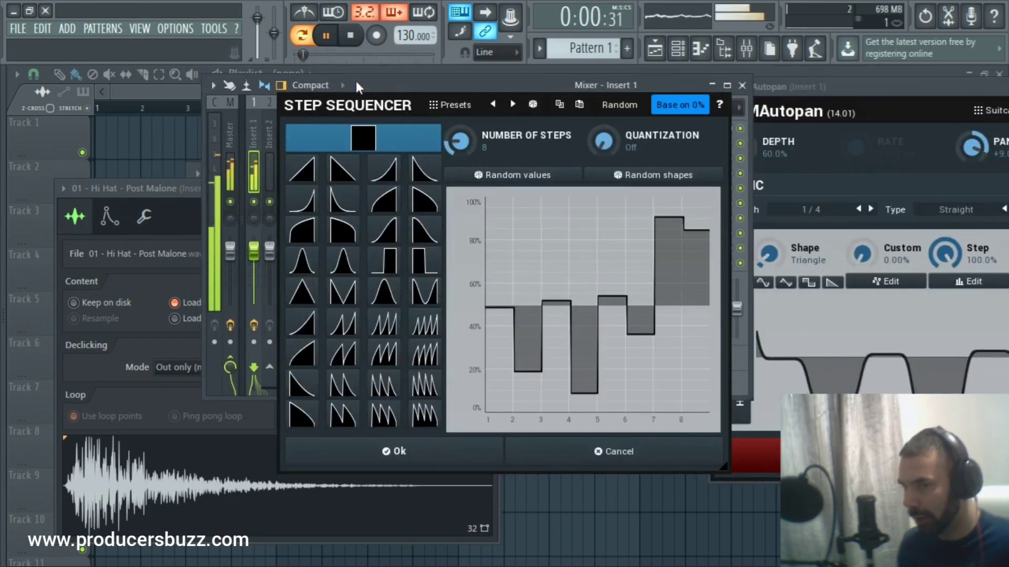
left_click_drag(458, 87, 506, 78)
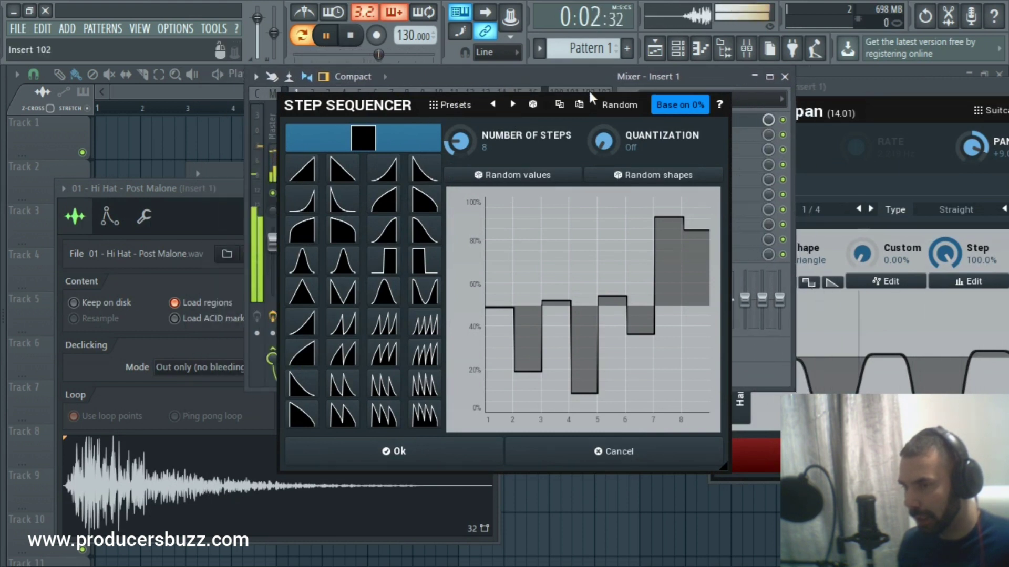
Step: Randomize the step sequencer pattern, bring the MAutopan window alongside it, and accept the new steps
left_click(628, 104)
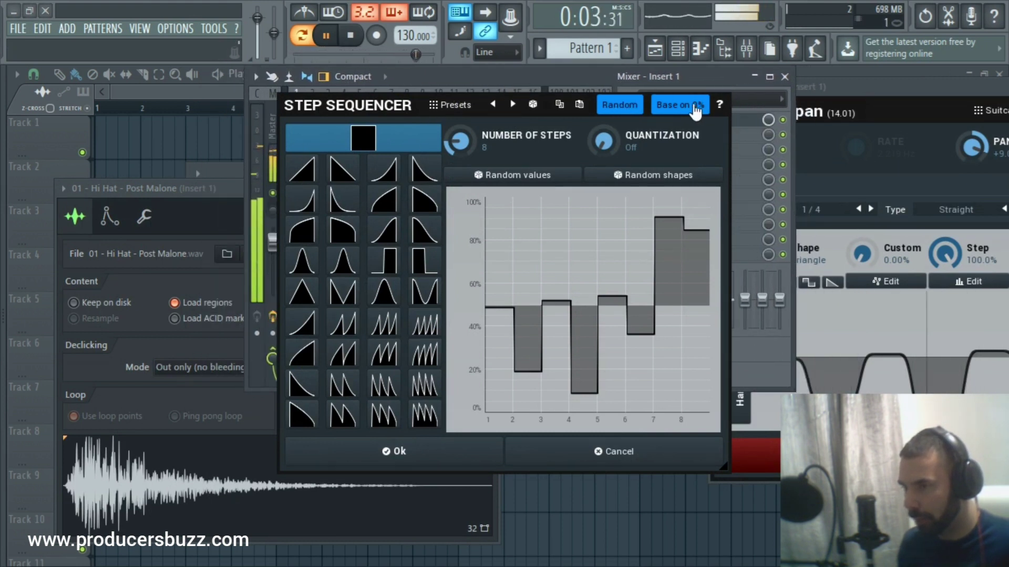
left_click(617, 104)
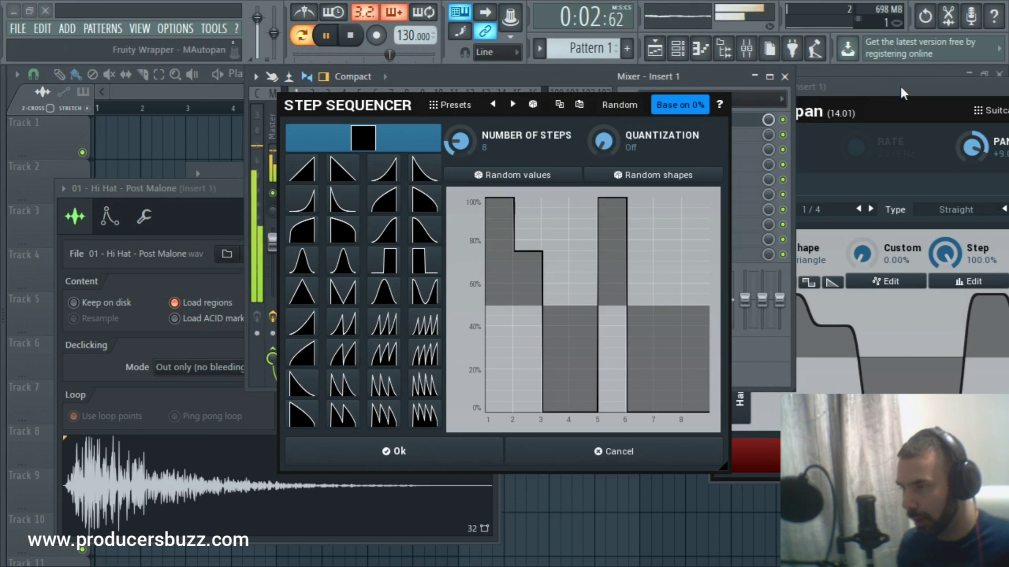
left_click_drag(905, 83, 404, 72)
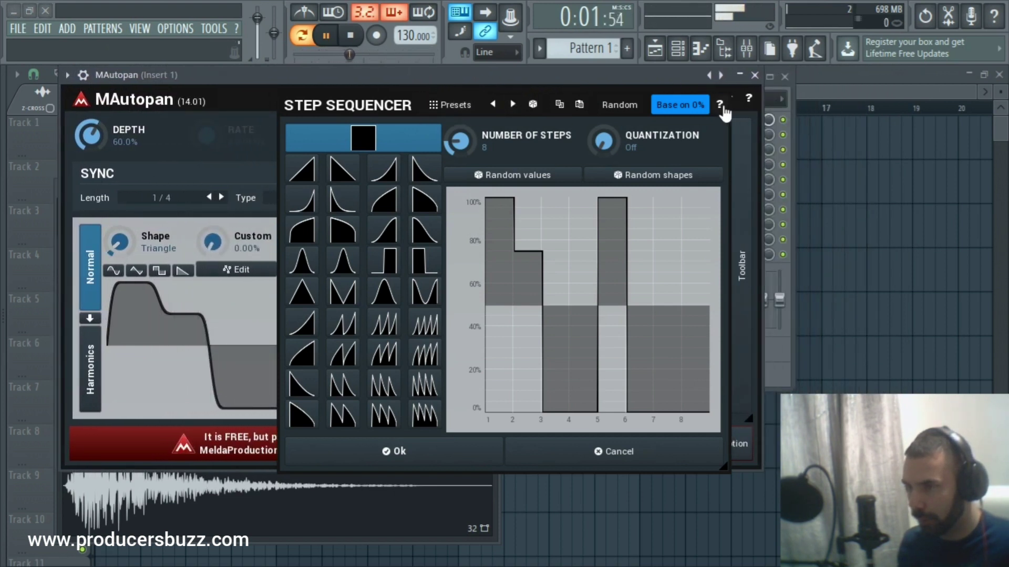
left_click(462, 455)
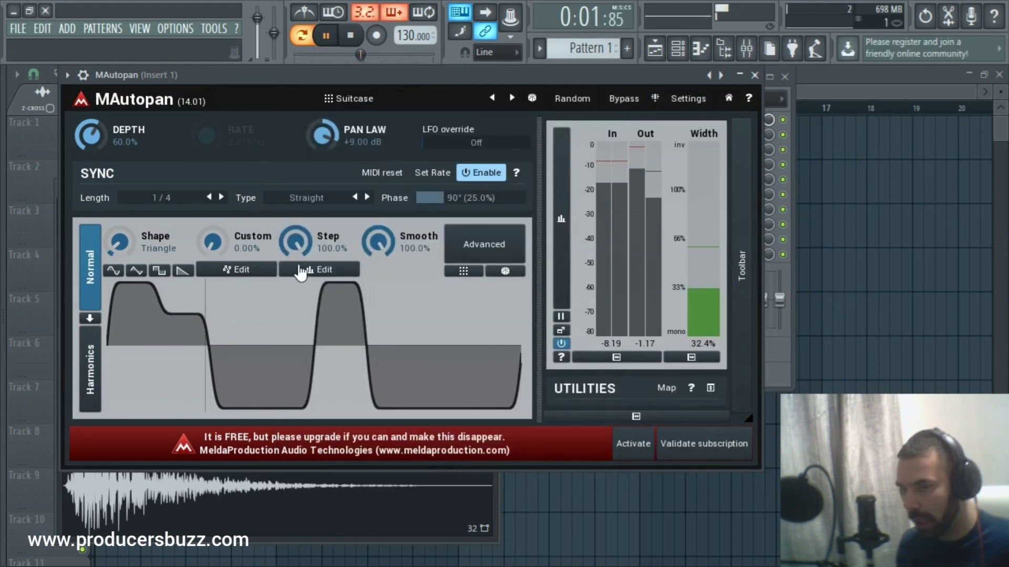
Step: Set MAutopan's Step amount to 0%, try the Exponential shape, and choose the Rectangle shape
left_click_drag(296, 240, 295, 294)
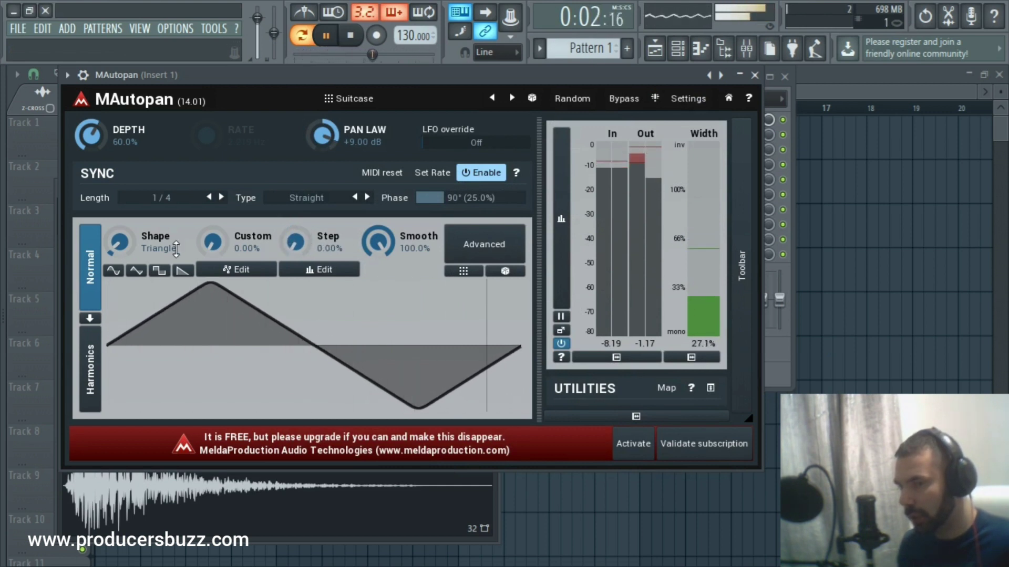
left_click(159, 270)
left_click_drag(120, 240, 120, 209)
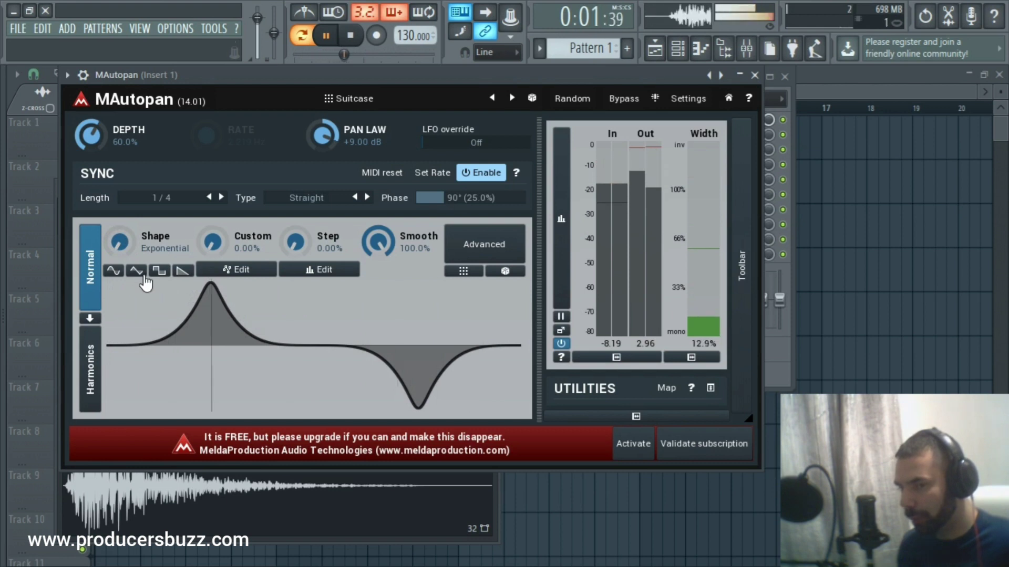
left_click(163, 273)
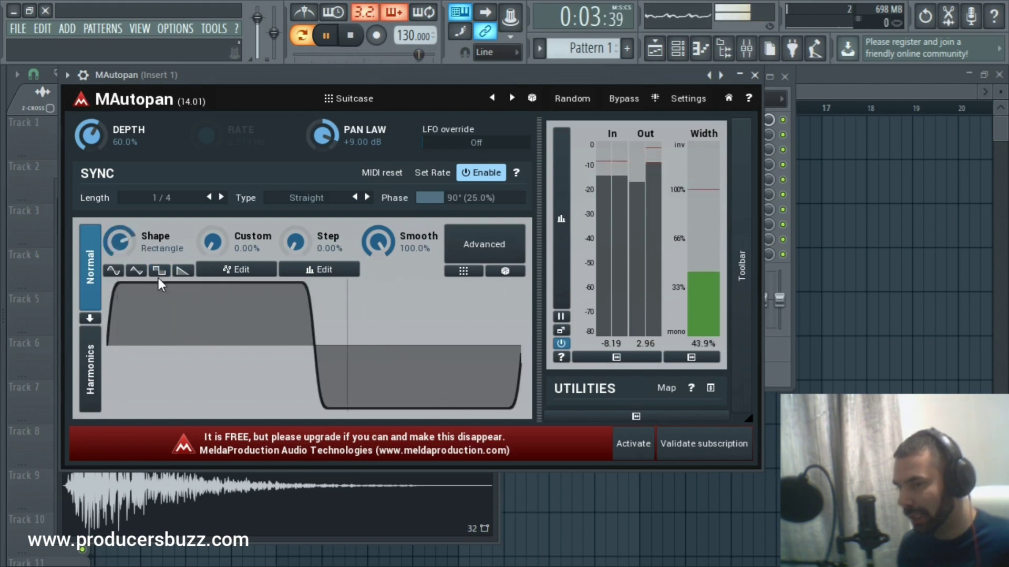
Step: Set the Step amount to 100%, compare Smooth at 64% and 0%, and set Smooth to 100%
left_click_drag(291, 254, 291, 202)
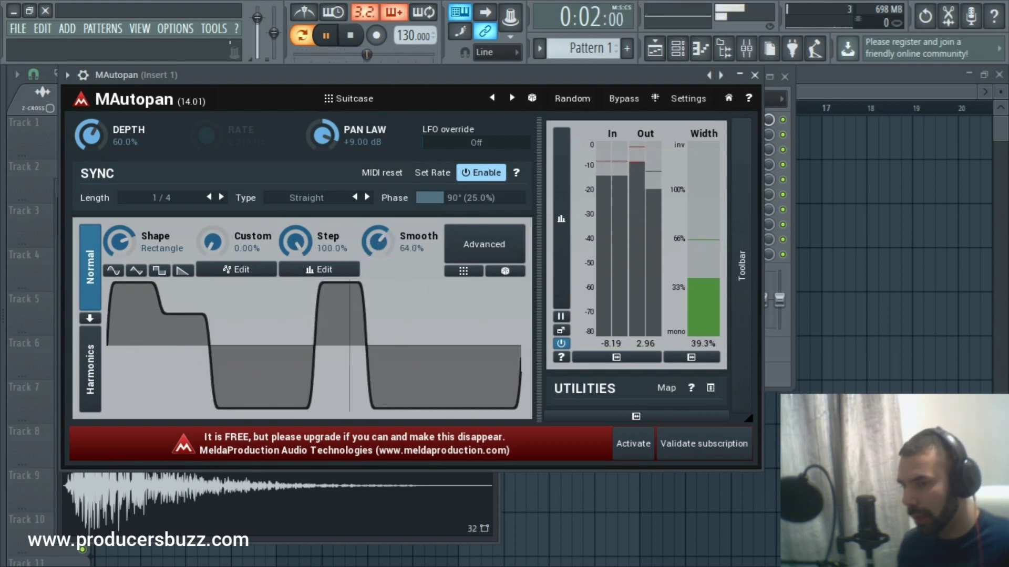
double_click(379, 242)
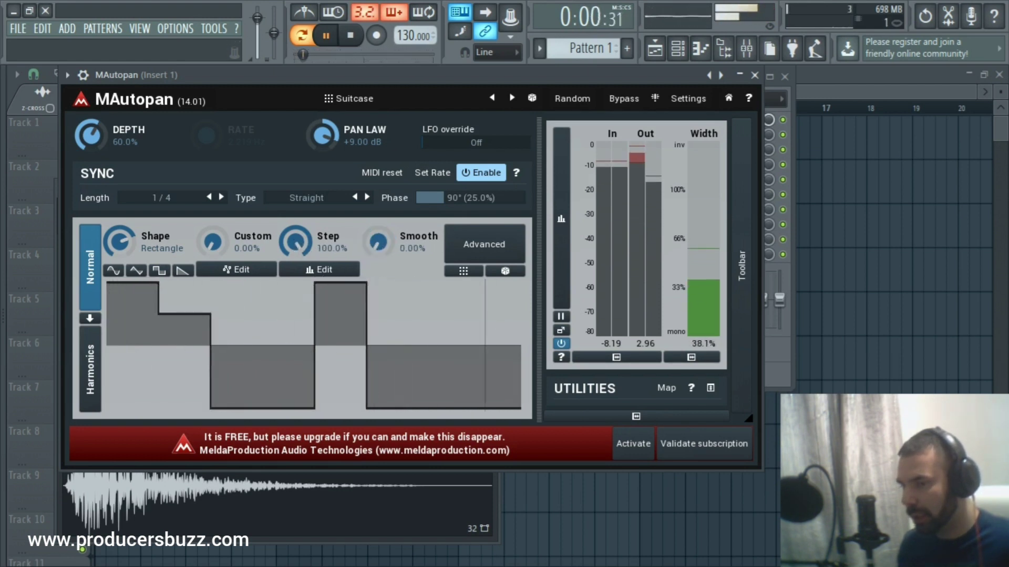
left_click_drag(378, 242, 379, 210)
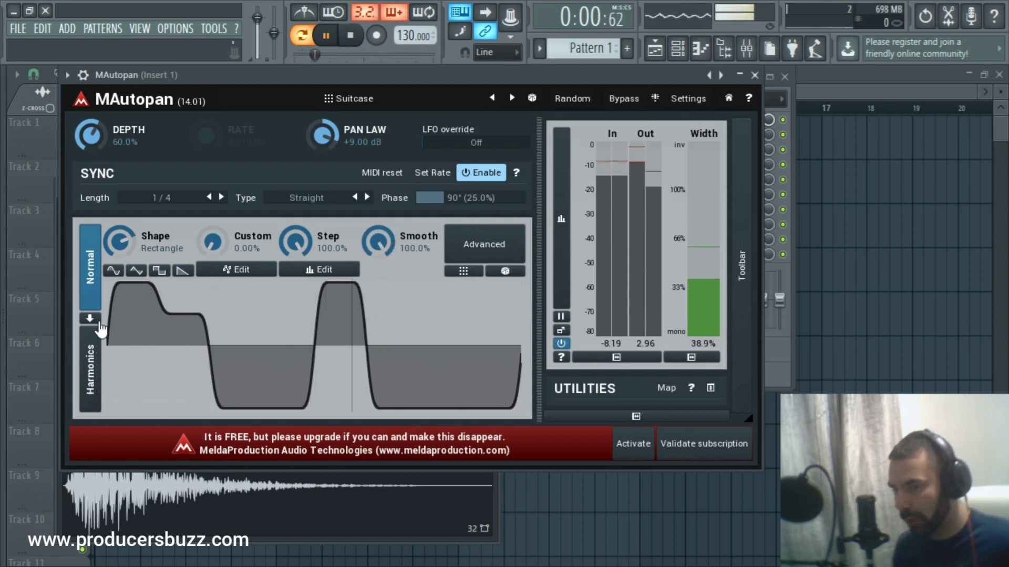
Step: Open MAutopan's advanced settings and examine the Normalize option and the first harmonic's level
left_click(483, 244)
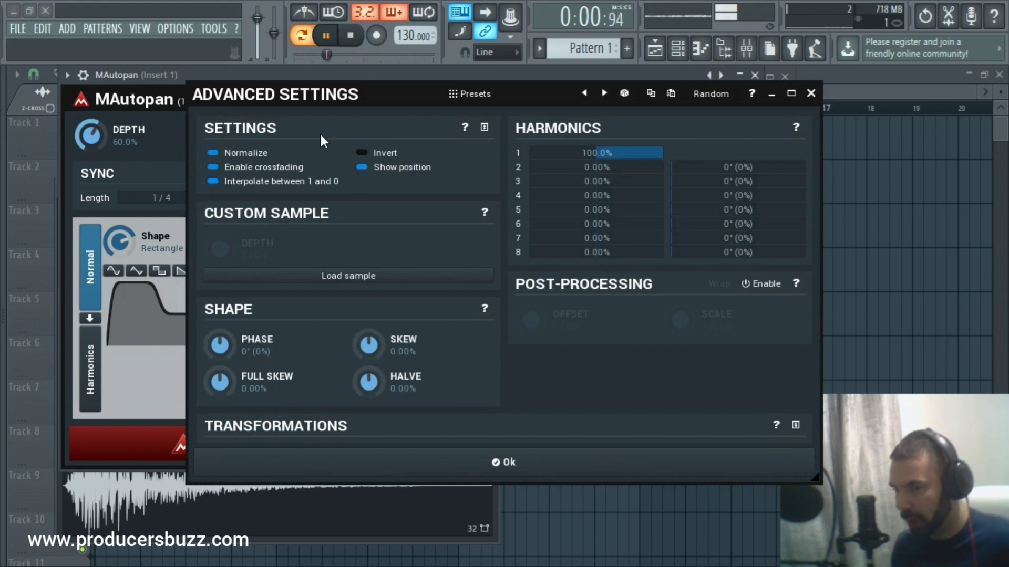
left_click(811, 94)
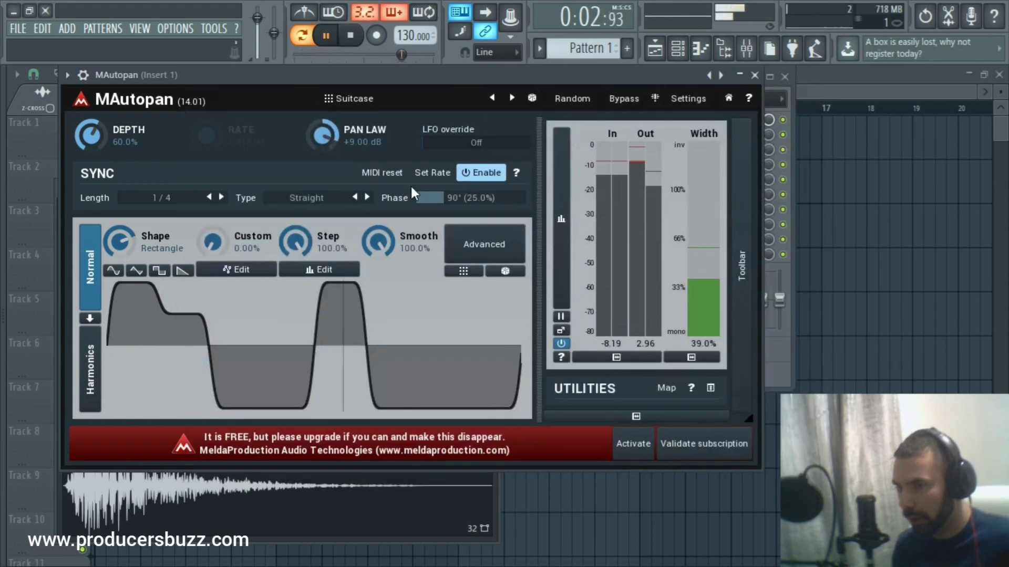
left_click(494, 258)
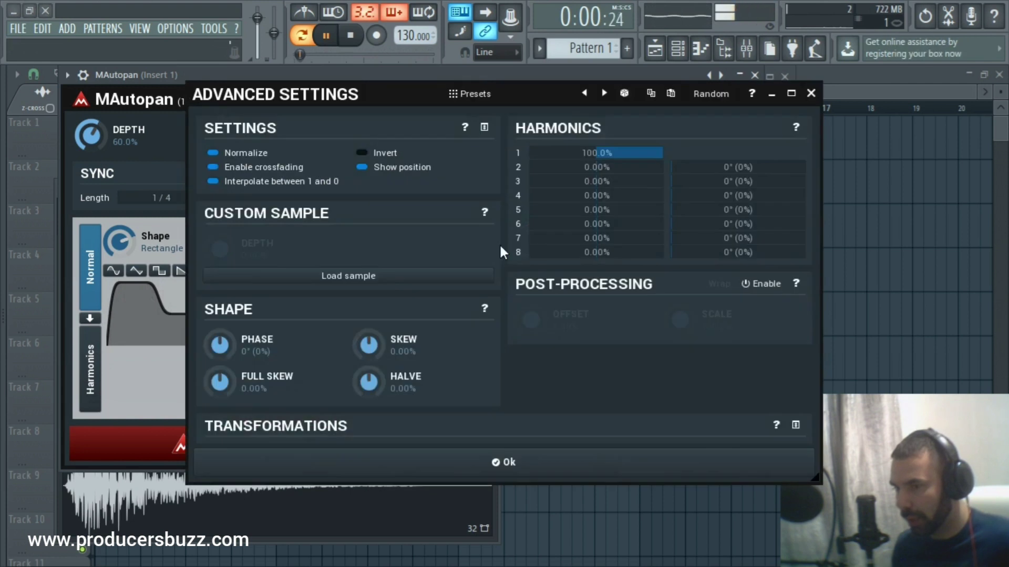
left_click(258, 155)
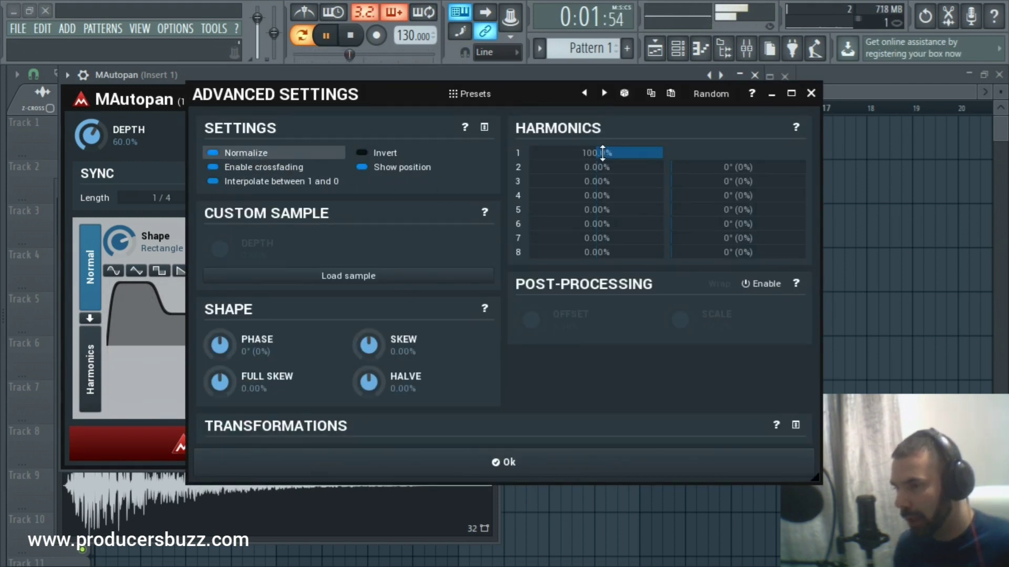
left_click_drag(603, 153, 602, 173)
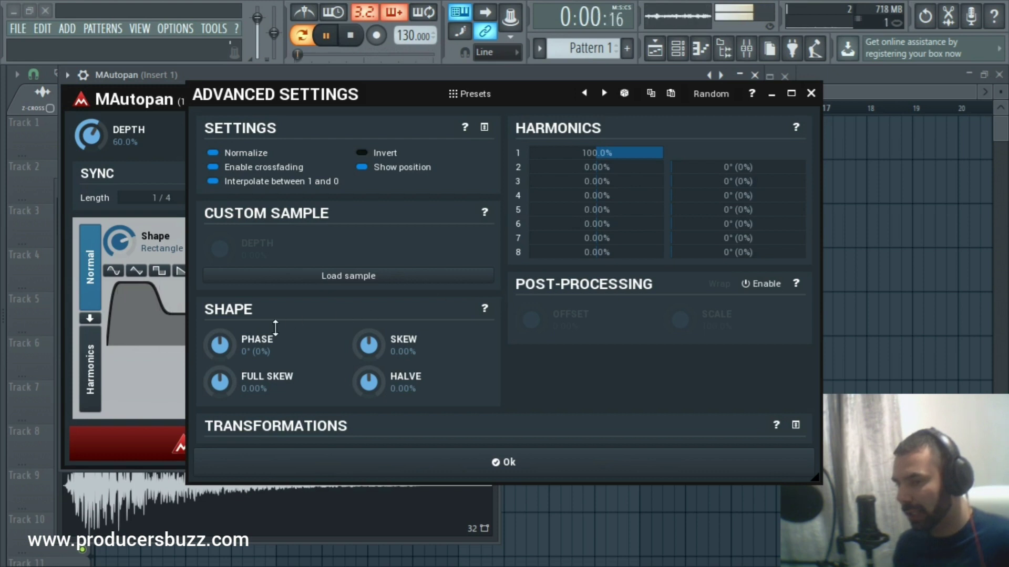
Step: Set the advanced shape values to Phase 46°, Skew 89.6%, Halve 18.4% and Full Skew 22.4%
left_click_drag(227, 346, 227, 339)
double_click(227, 346)
left_click_drag(356, 345, 357, 309)
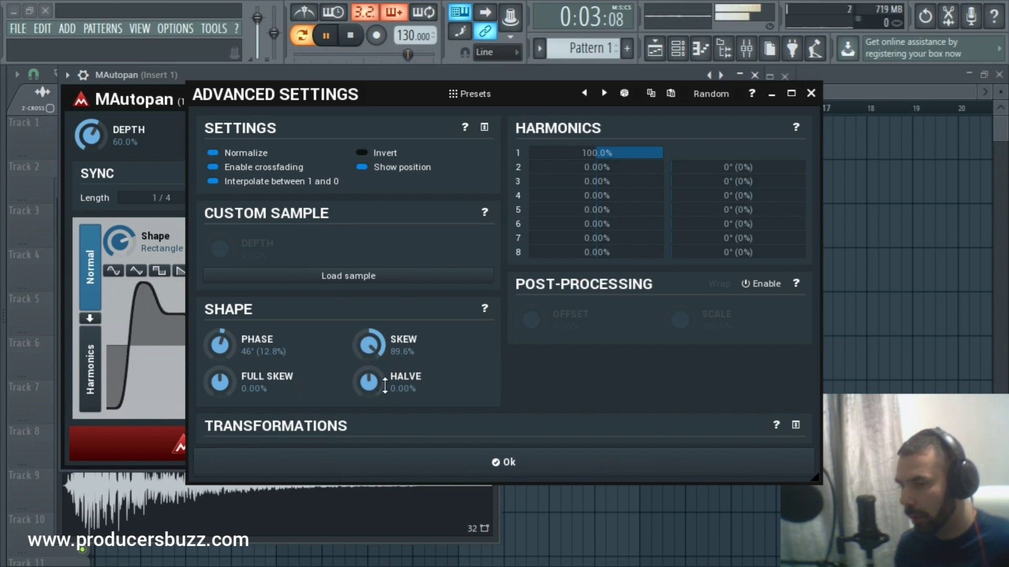
left_click_drag(385, 386, 355, 383)
left_click_drag(229, 377, 229, 362)
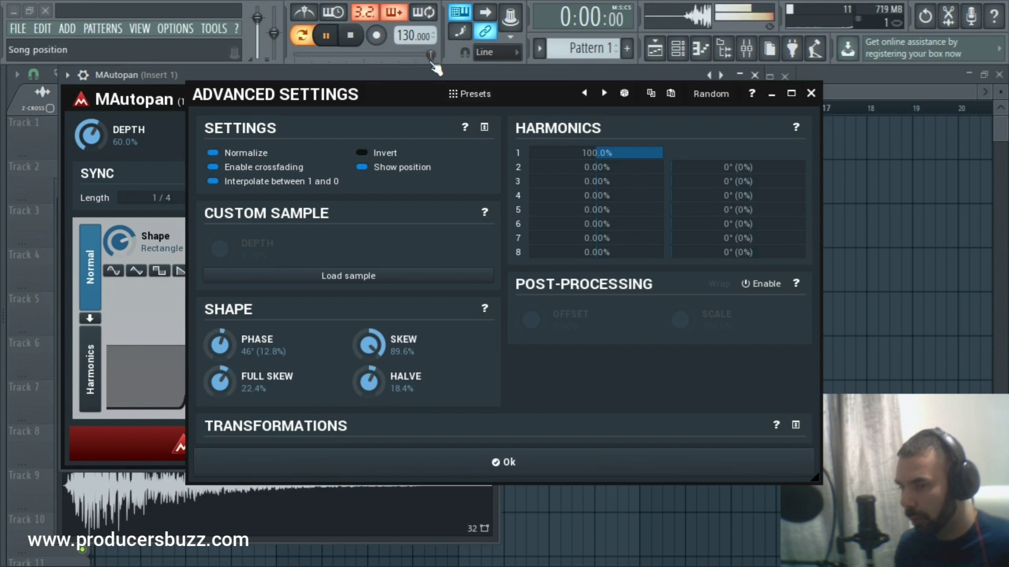
Step: Place the advanced settings beside the waveform display, try Full Skew at 77.6%, and set it to 30.4%
mouse_move(421, 74)
left_mouse_down()
mouse_move(522, 69)
mouse_move(319, 25)
mouse_move(418, 67)
left_mouse_up()
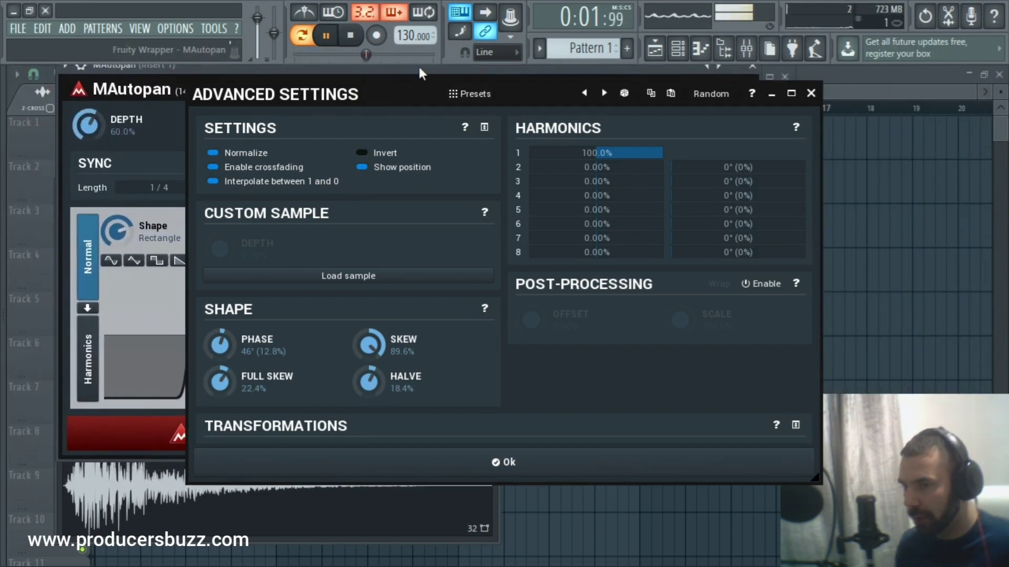
left_click_drag(346, 96, 708, 92)
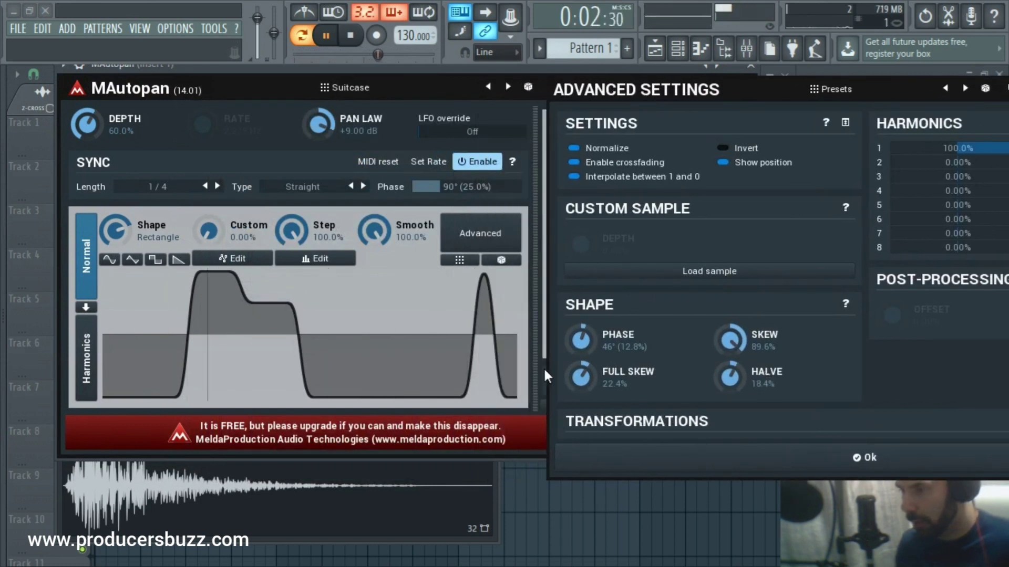
left_click_drag(581, 376, 581, 363)
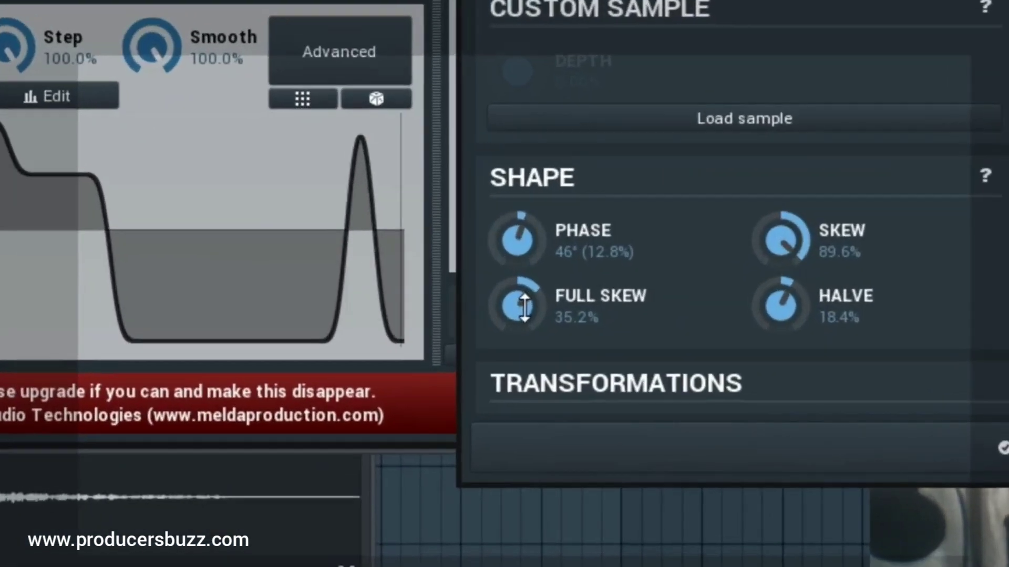
left_click_drag(584, 377, 584, 375)
left_click_drag(499, 284, 499, 262)
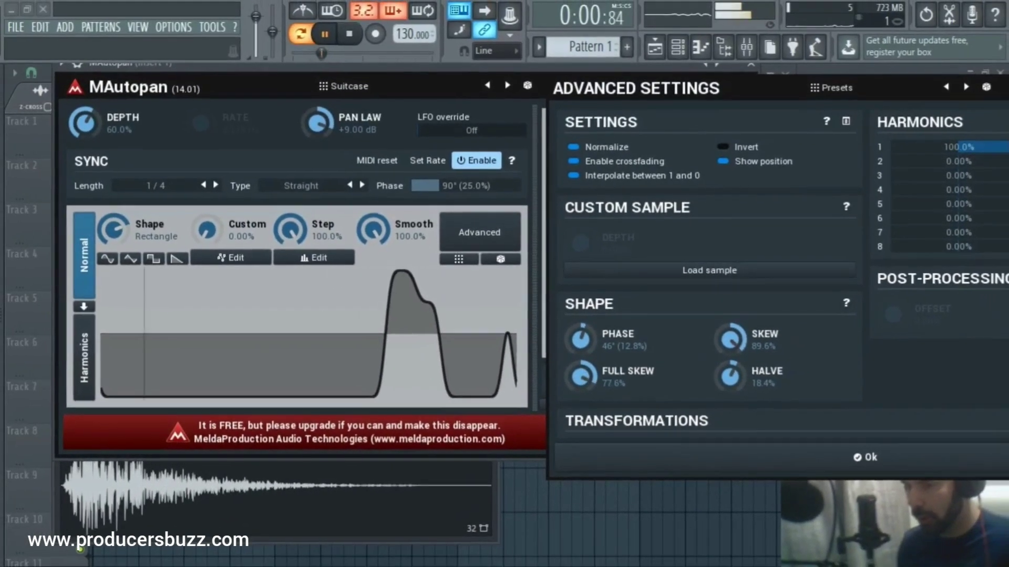
left_click_drag(580, 376, 581, 412)
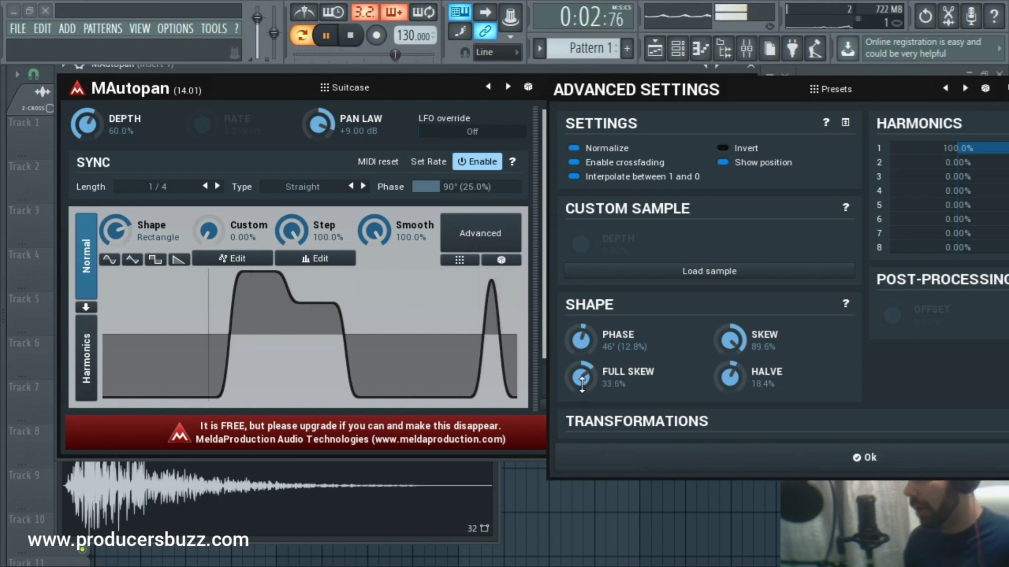
left_click_drag(582, 383, 582, 389)
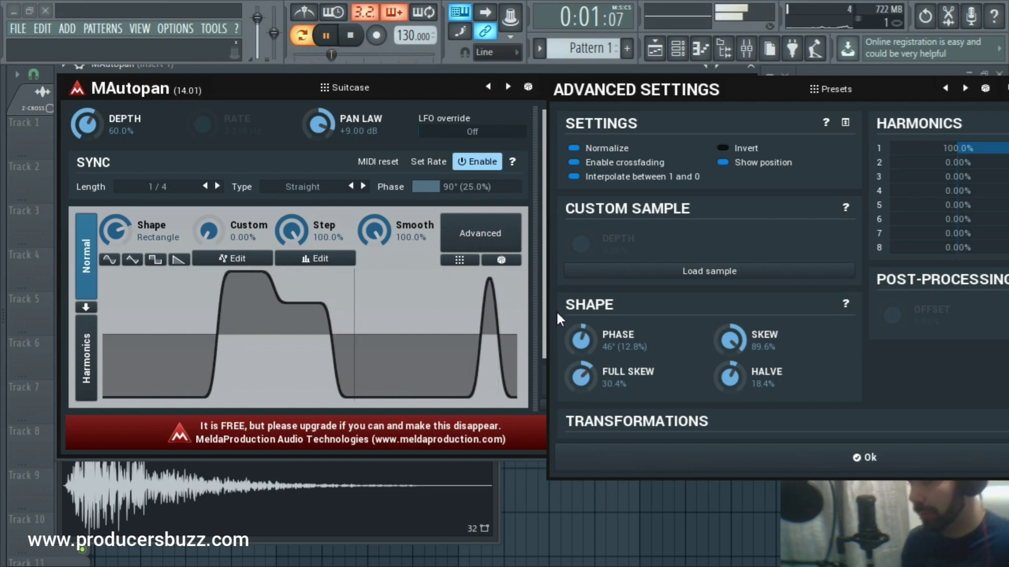
Step: Reload the Suitcase preset in MAutopan and raise the Step amount to 100%
left_click(346, 87)
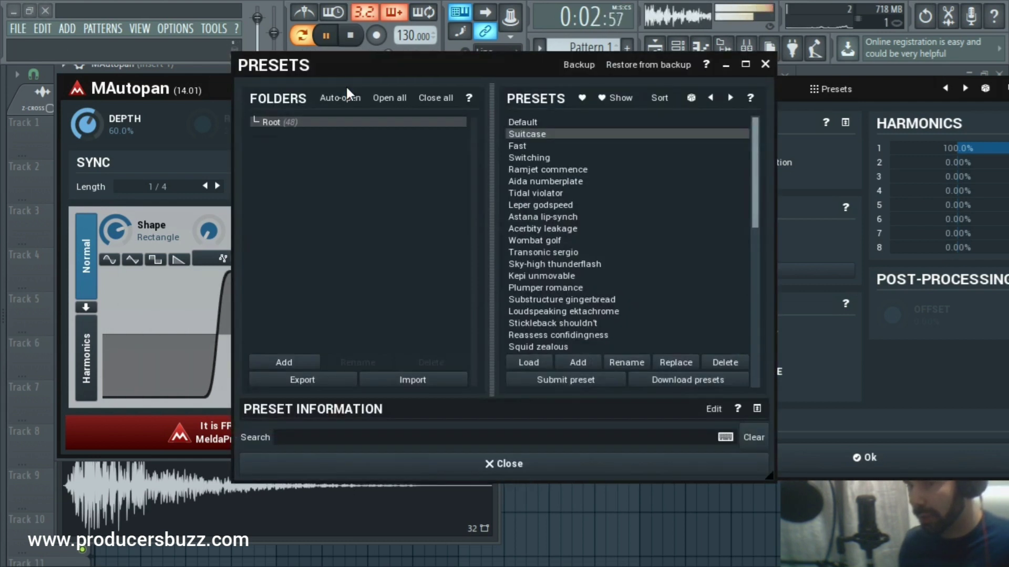
left_click(556, 133)
left_click(765, 64)
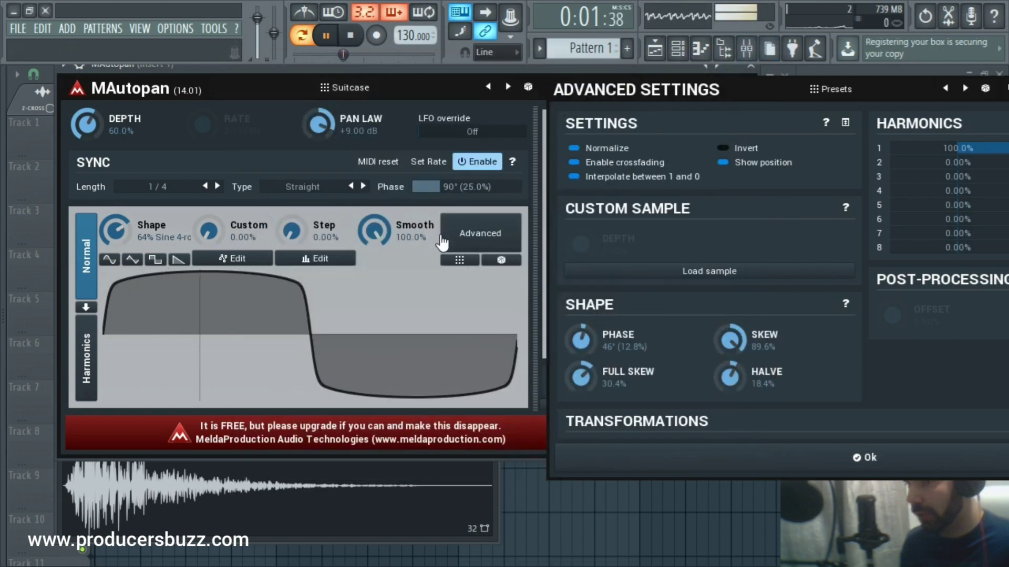
left_click_drag(299, 230, 299, 197)
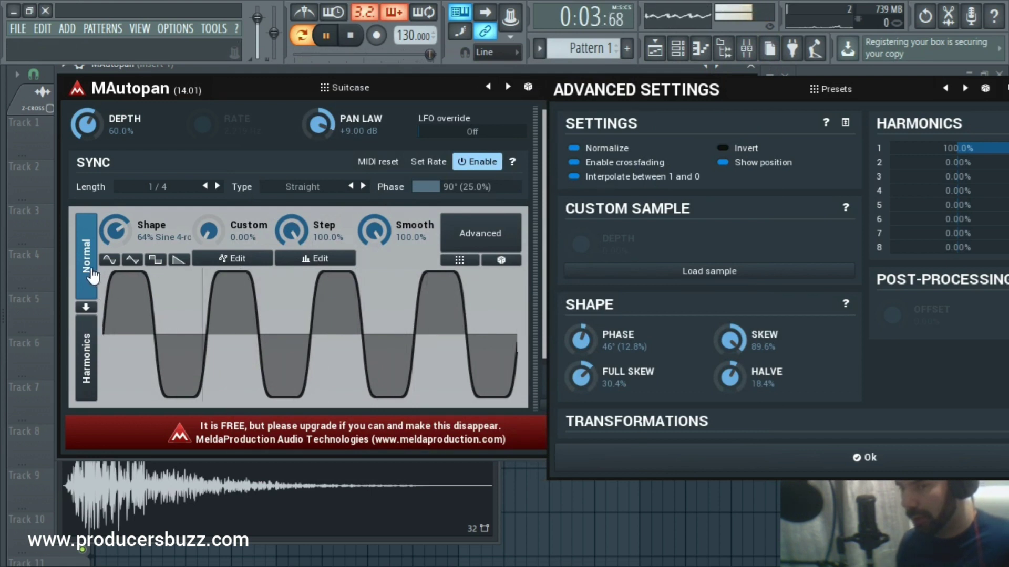
Step: Audition a sync length of 1/2, and set MAutopan's length to 1
left_click(171, 188)
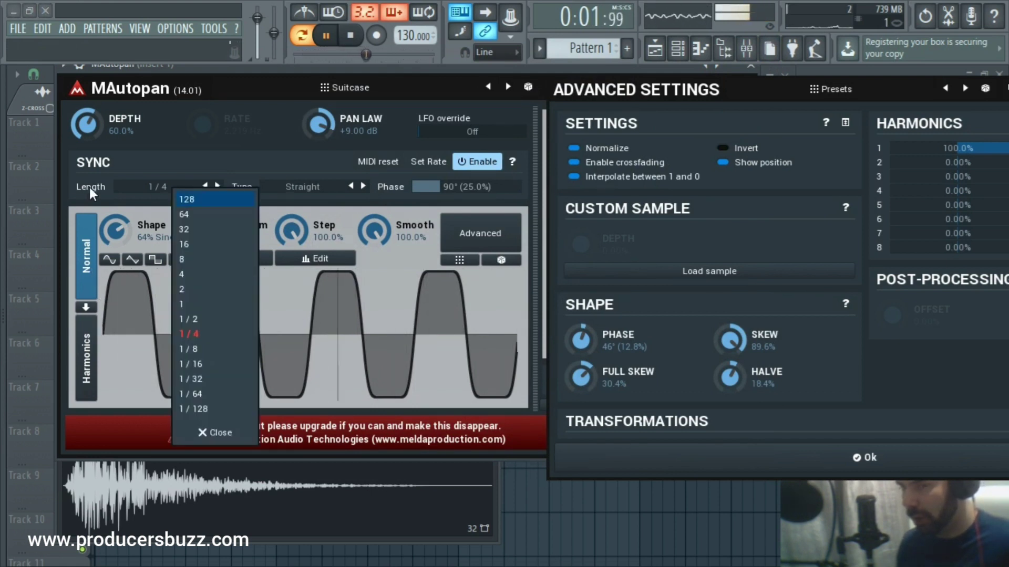
left_click(203, 319)
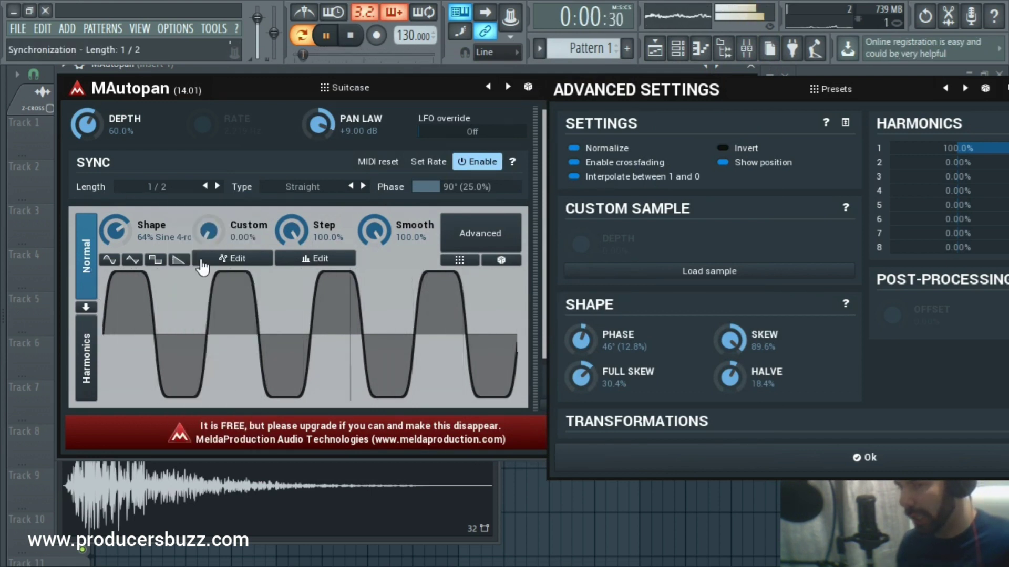
left_click(173, 188)
left_click(187, 297)
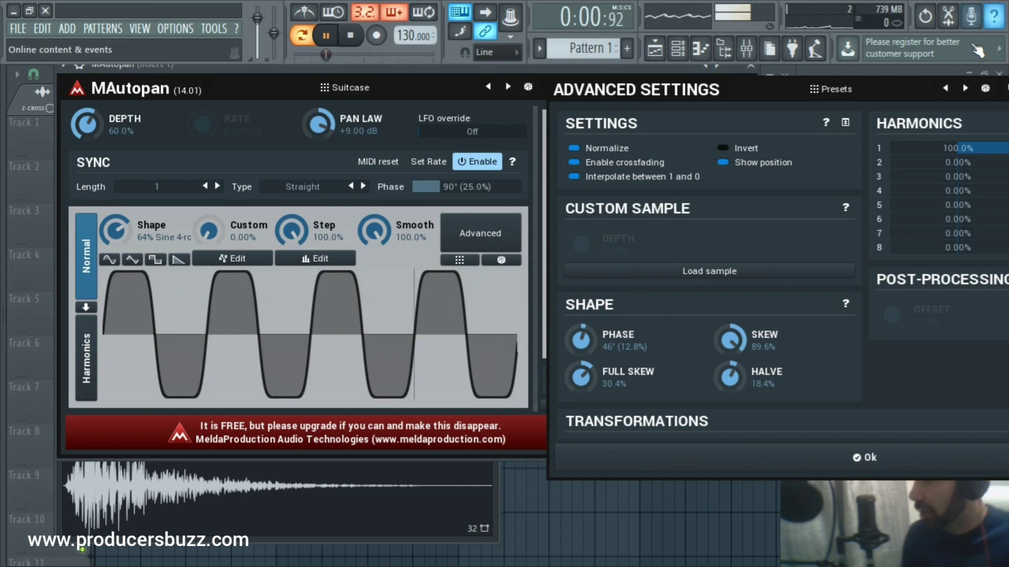
Step: Close the advanced settings and reopen MAutopan from the Insert 1 effect slot in the mixer
left_click(855, 72)
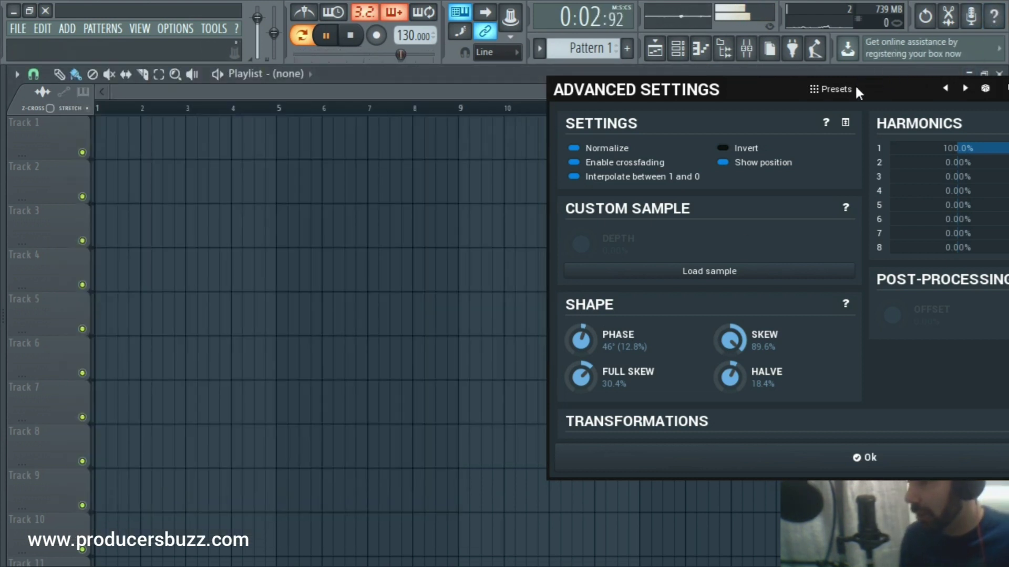
left_click(833, 89)
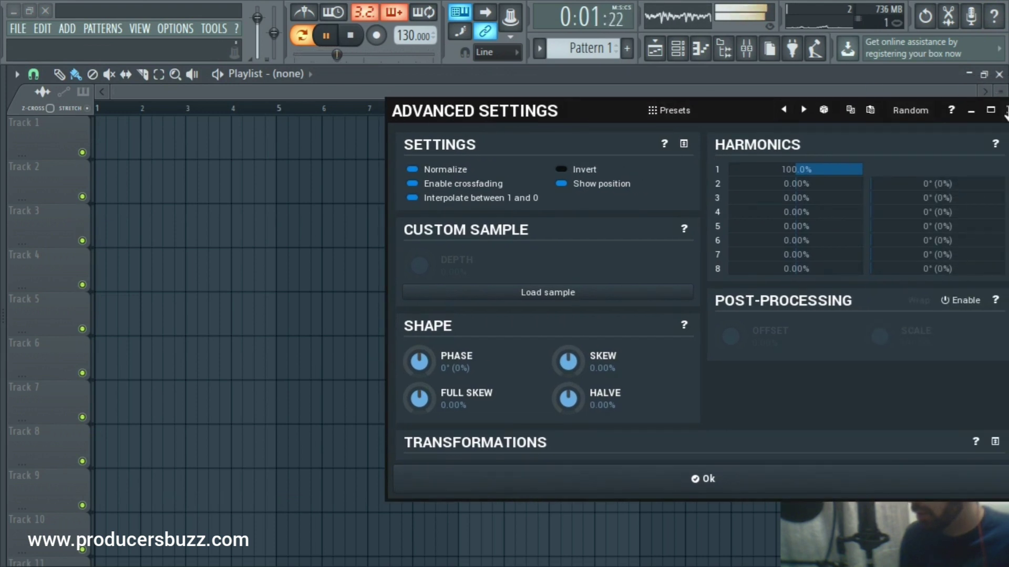
left_click(1006, 112)
left_click(746, 49)
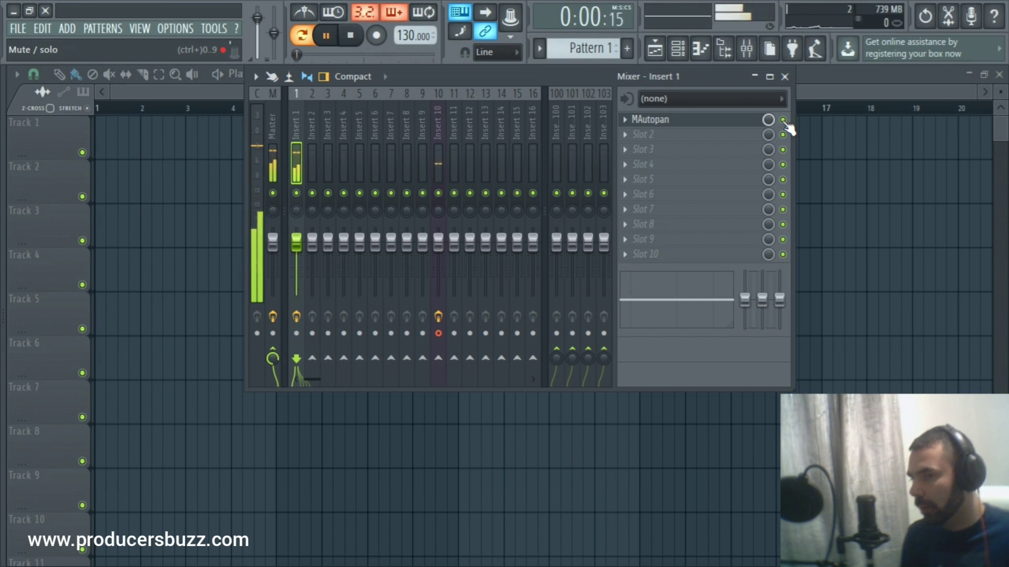
left_click(707, 119)
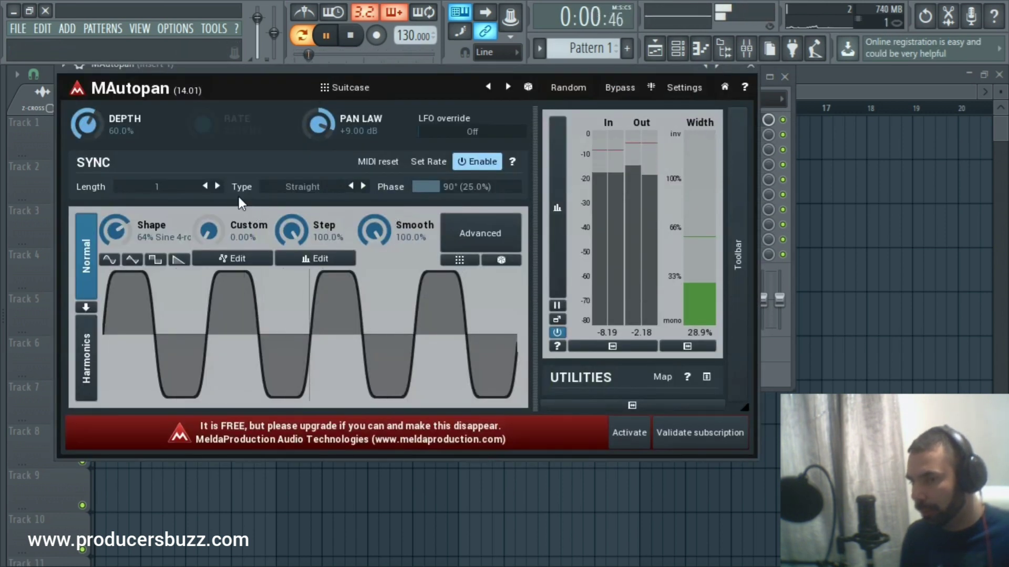
Step: Audition a sync length of 1/2, and set MAutopan's length to 1/4
left_click(155, 186)
left_click(187, 316)
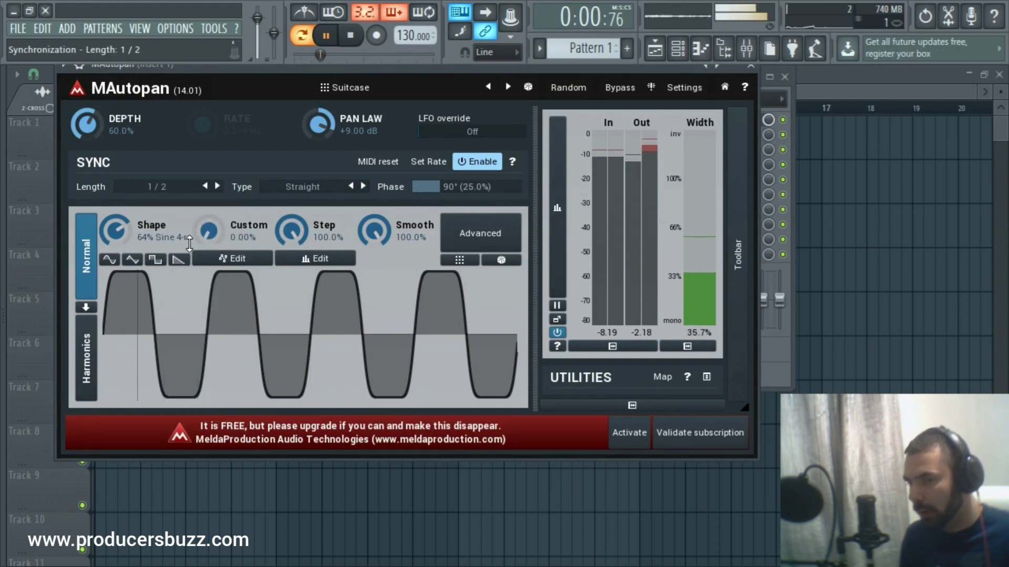
left_click(175, 193)
left_click(202, 337)
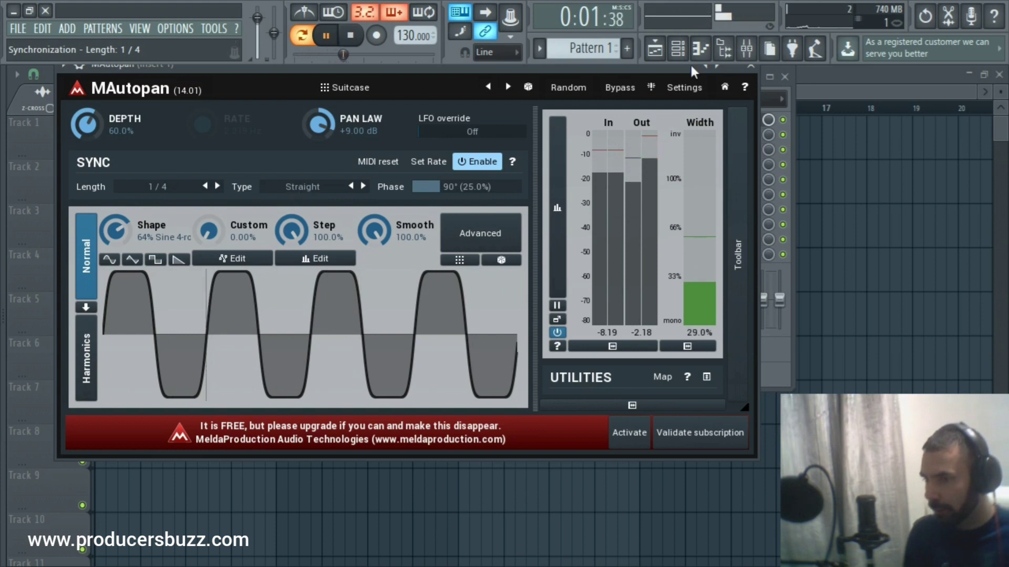
Step: Reopen MAutopan from its mixer slot and set the waveform Shape to Mess
left_click(750, 65)
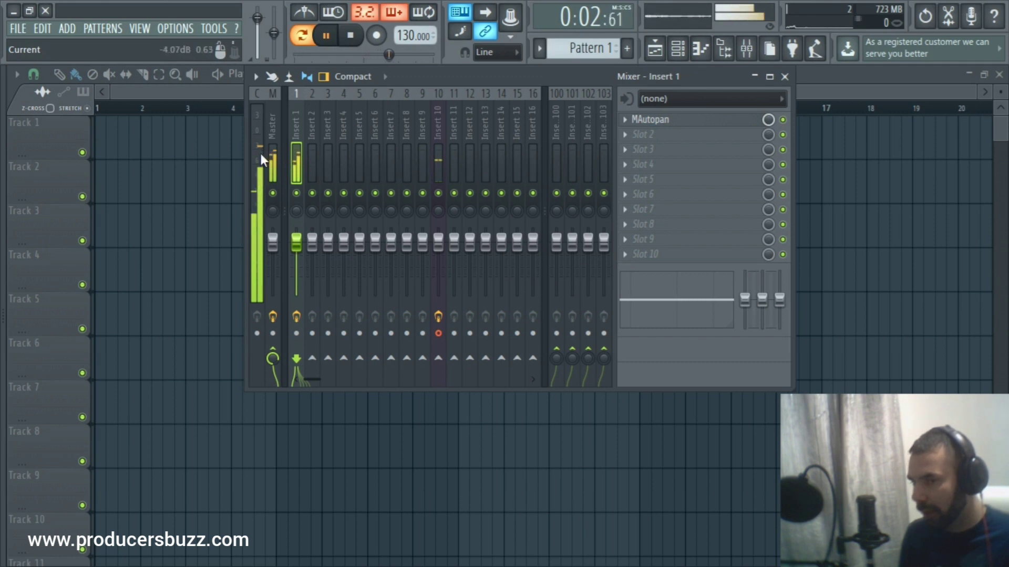
left_click(656, 119)
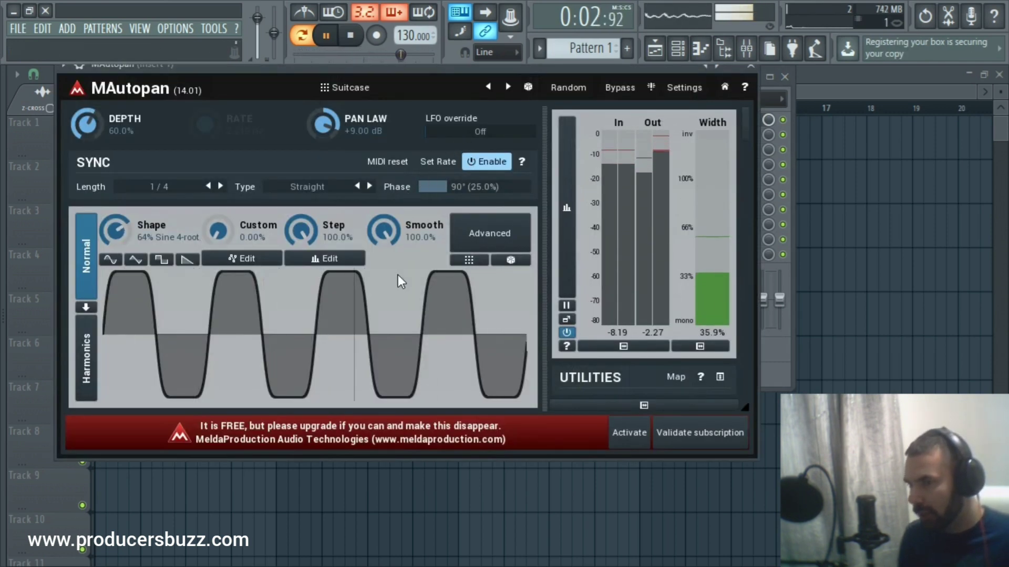
left_click(161, 259)
left_click(161, 258)
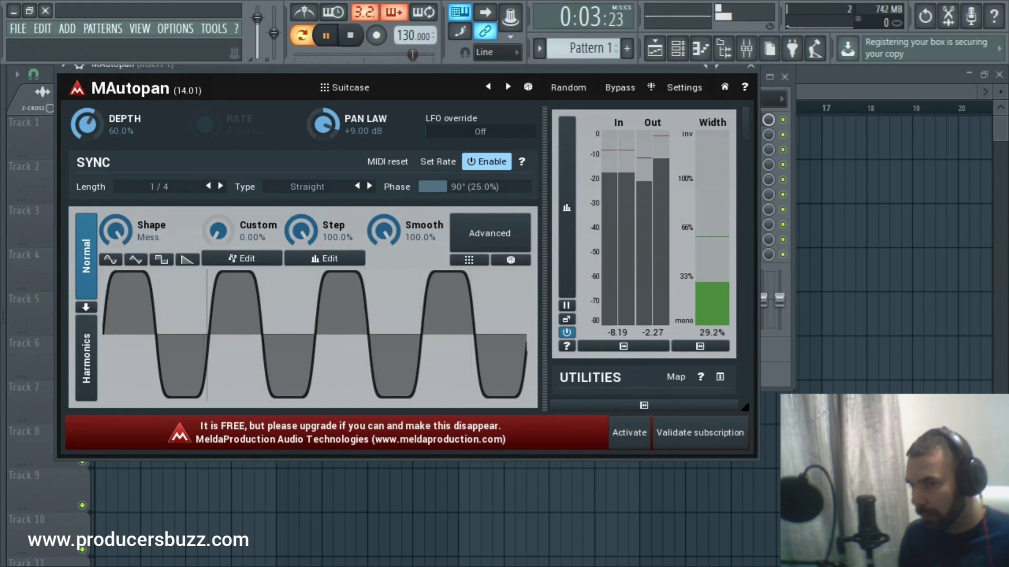
Step: Audition MAutopan's sync lengths of 1/8 and 1/16
left_click(191, 187)
left_click(203, 346)
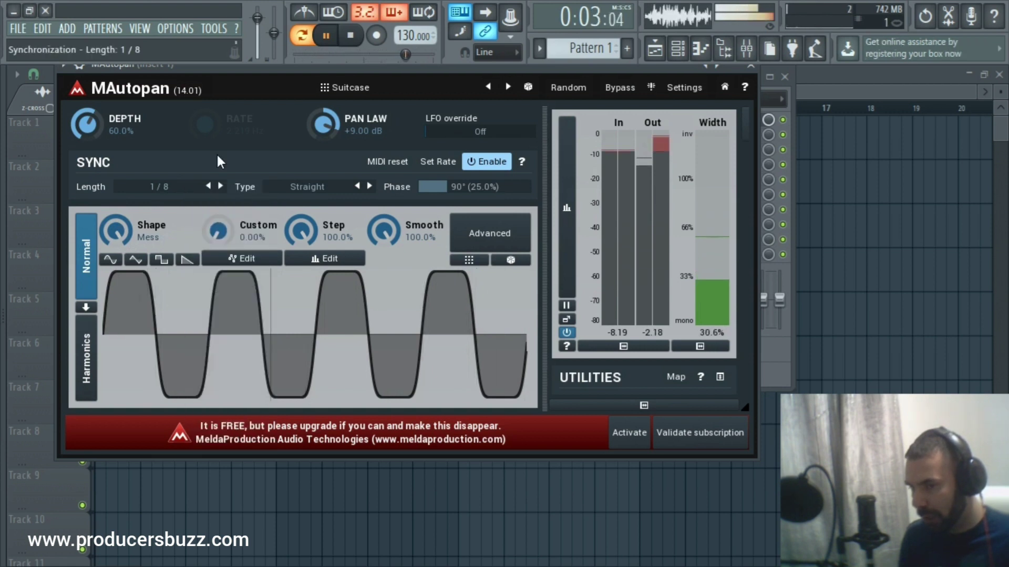
left_click(174, 191)
left_click(203, 353)
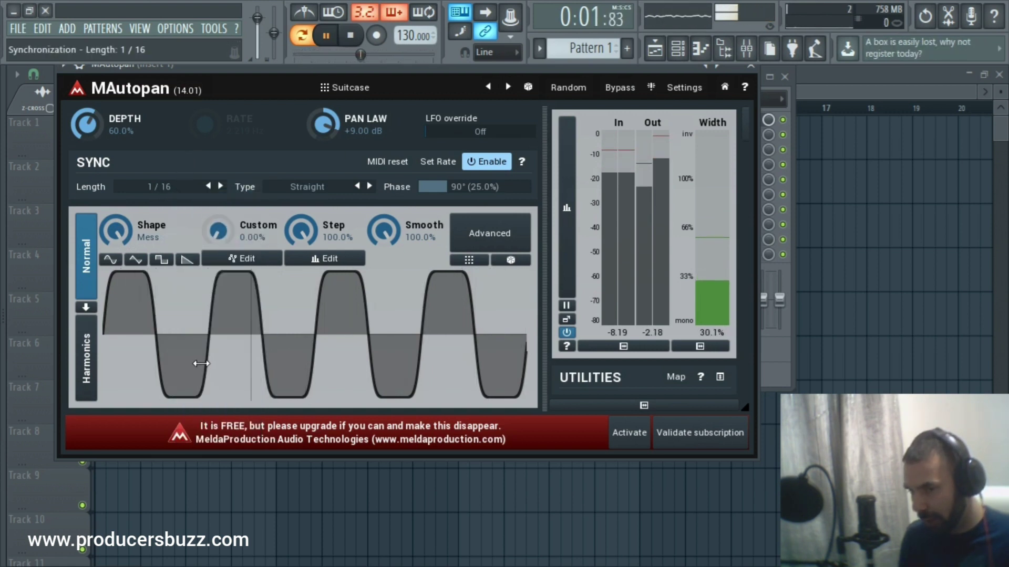
Step: Audition the sync length at 1/8 and 1/4 again, and set it to 1/2
left_click(167, 188)
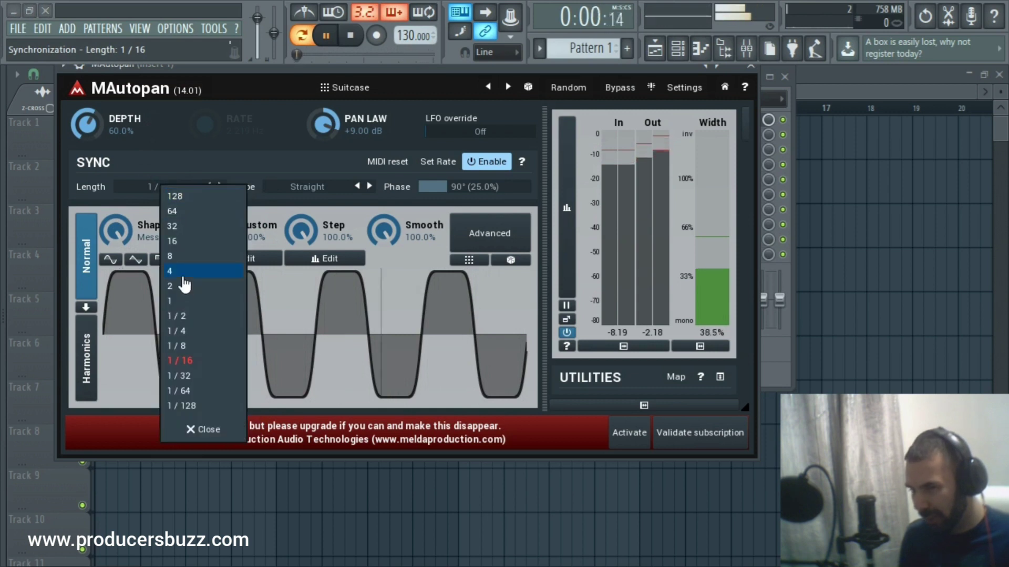
left_click(192, 345)
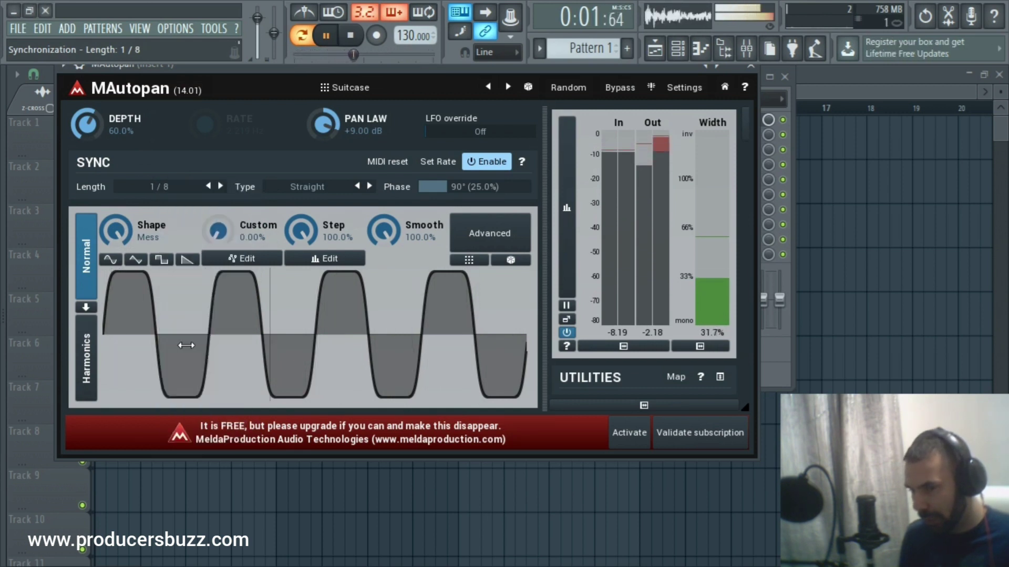
left_click(176, 192)
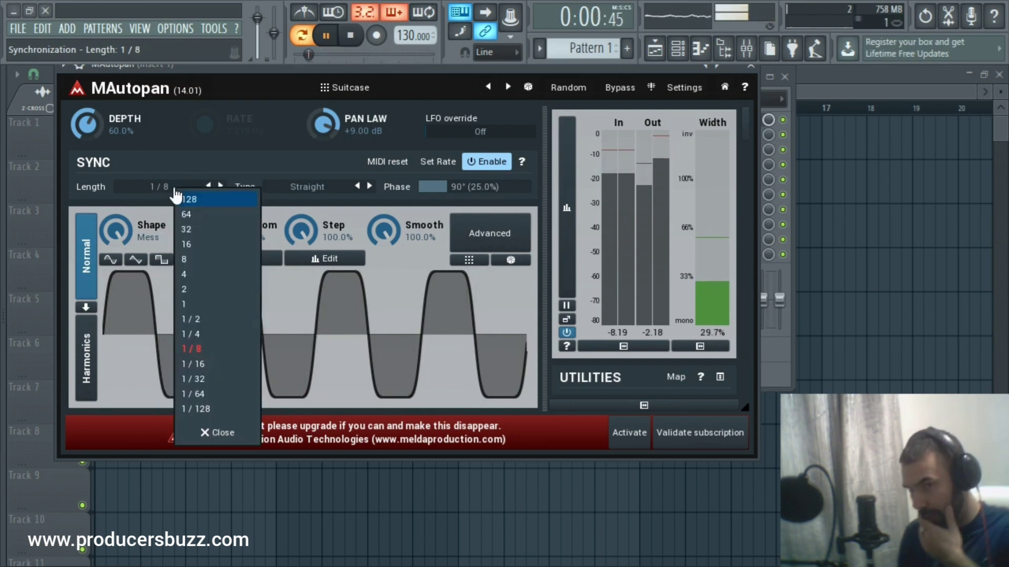
left_click(202, 336)
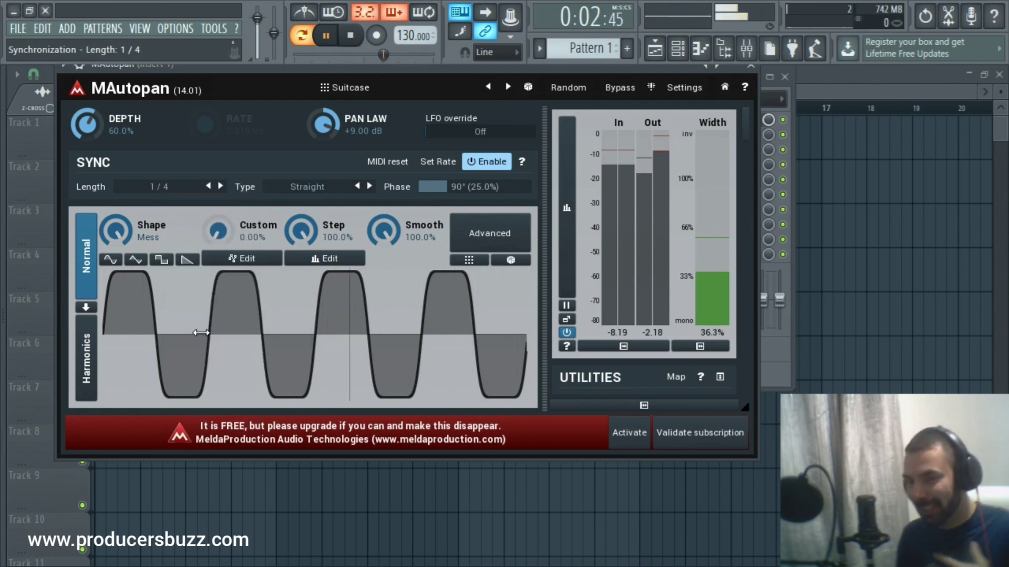
left_click(178, 188)
left_click(190, 327)
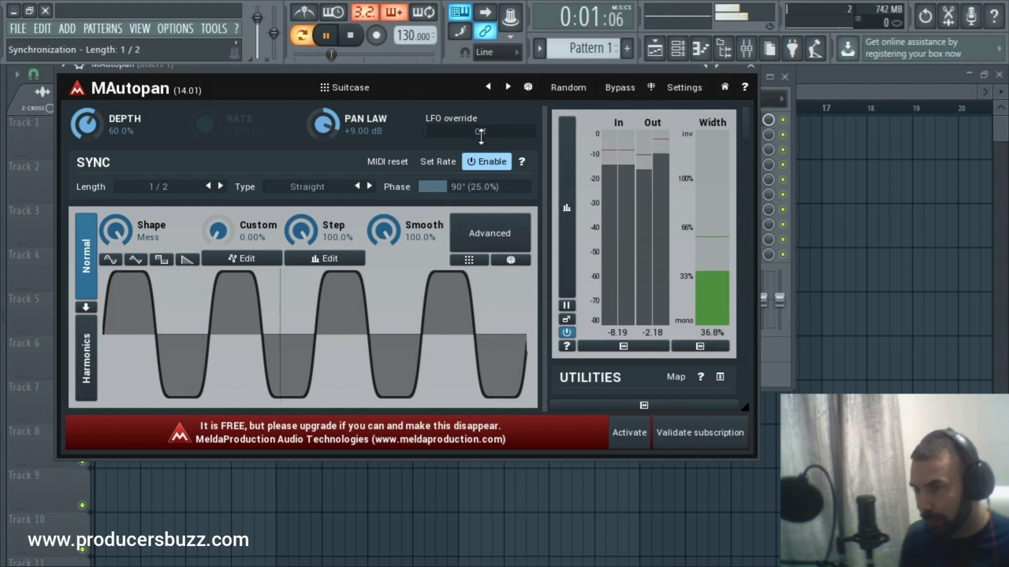
Step: Try the LFO override at 37.8%, and reset it to Off
left_click_drag(480, 136, 480, 96)
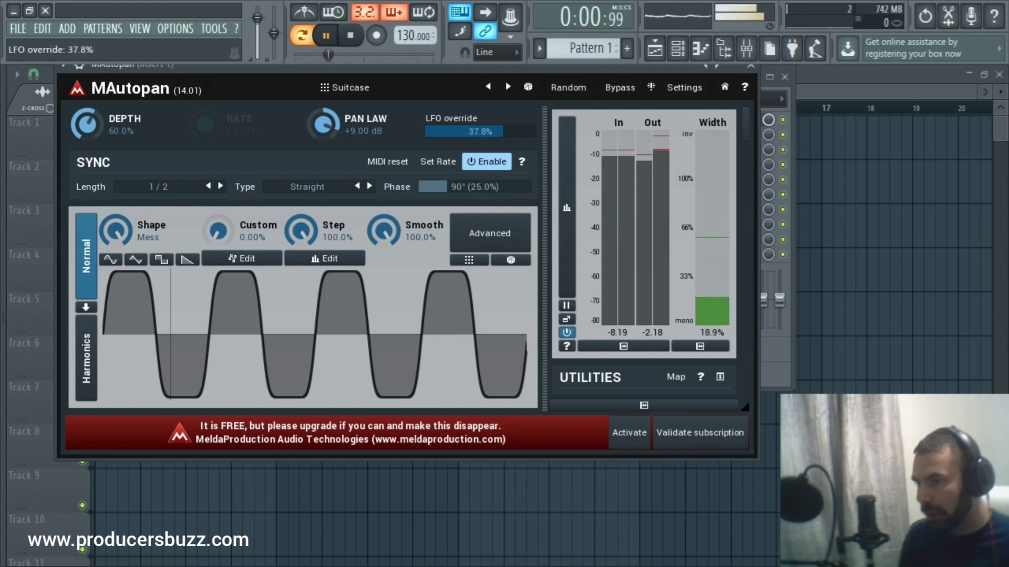
left_click_drag(481, 123, 481, 95)
double_click(467, 132)
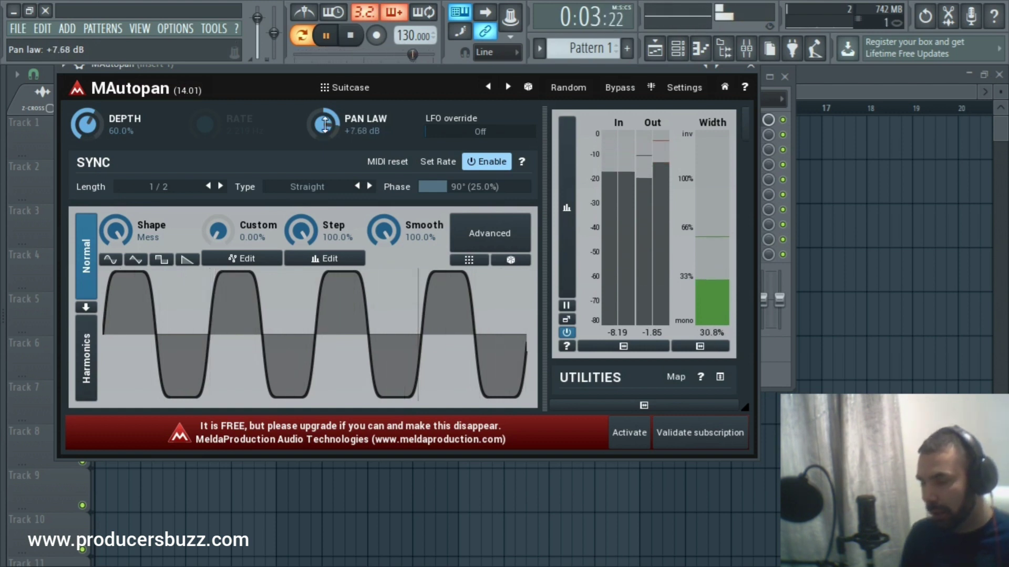
Step: Audition the Pan Law at +12.00 dB and -12.00 dB, and set it to +6.00 dB
left_click_drag(325, 125, 326, 100)
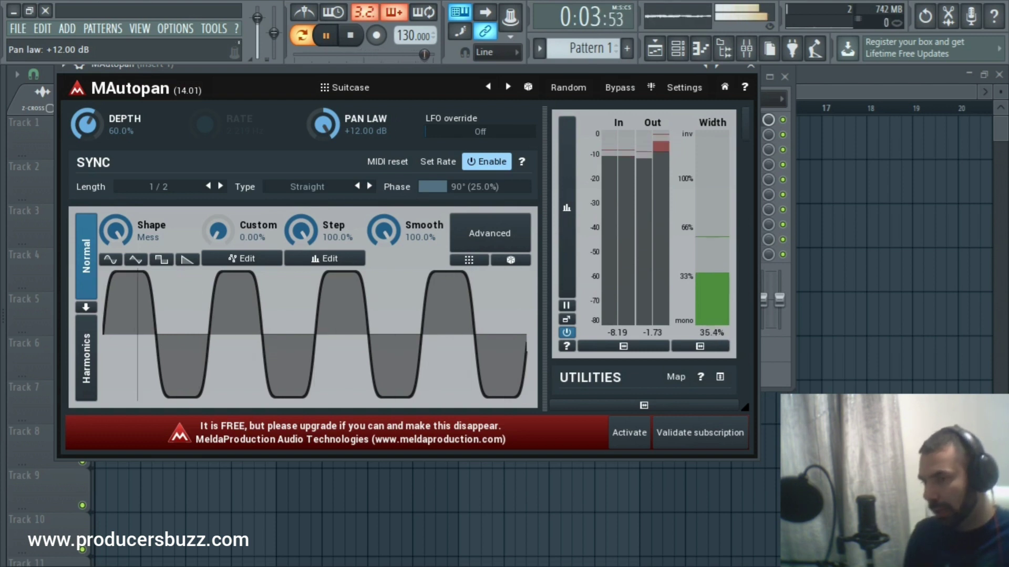
left_click_drag(323, 124, 323, 157)
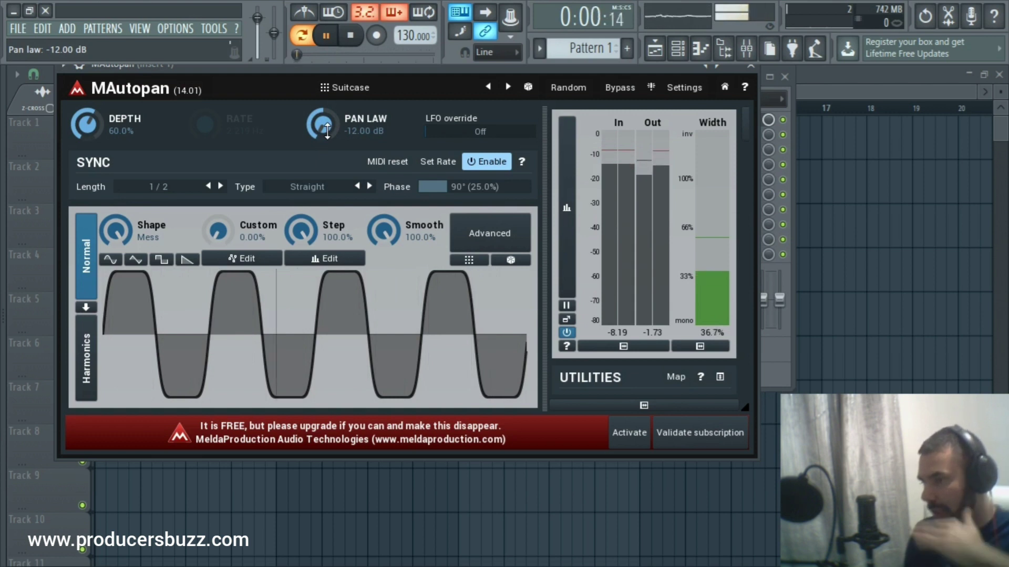
scroll(327, 129, "up", 5)
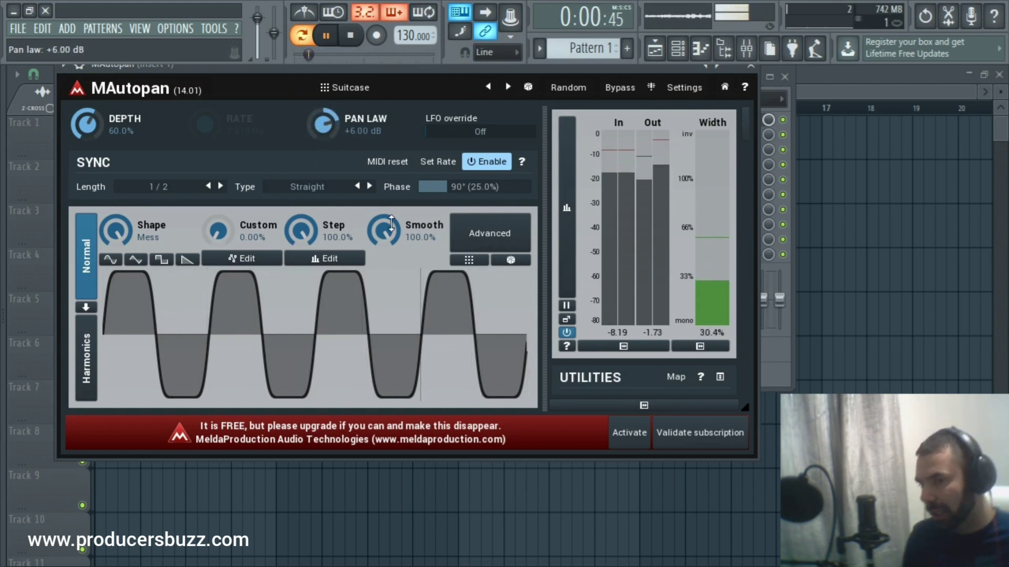
Step: Audition the Triplets sync type, and set MAutopan's sync type to Dotted
left_click(327, 195)
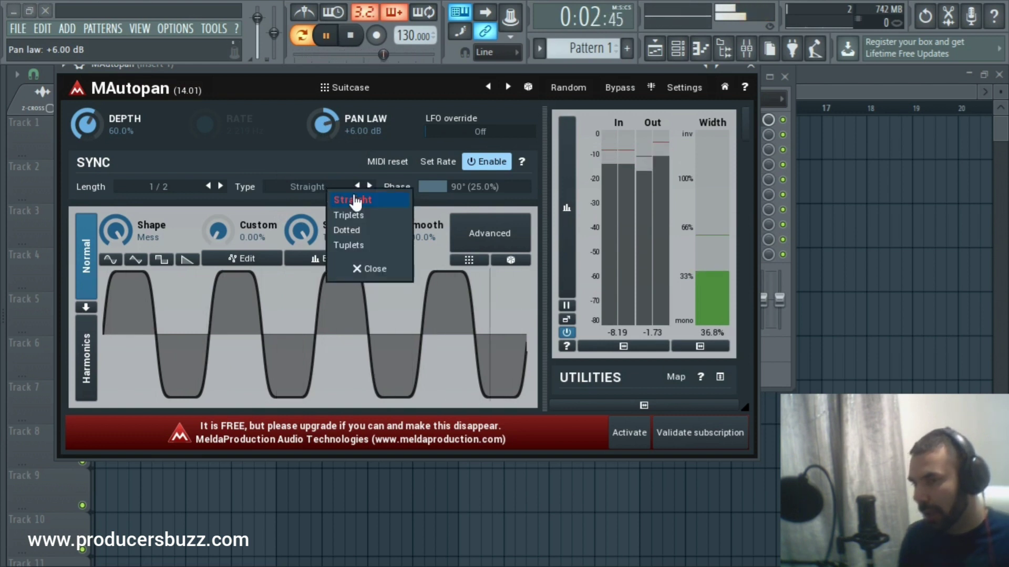
left_click(363, 217)
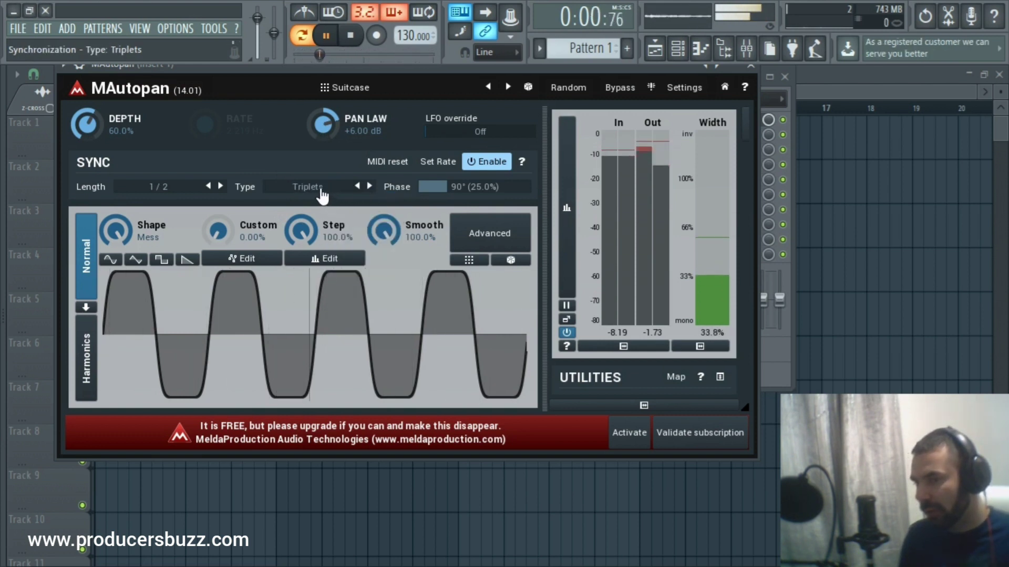
left_click(317, 195)
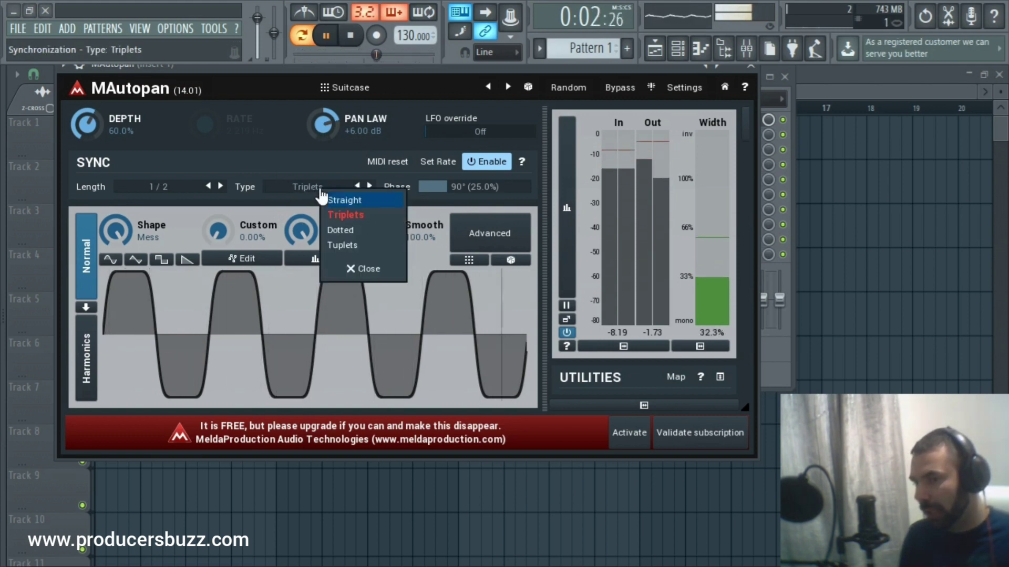
left_click(369, 233)
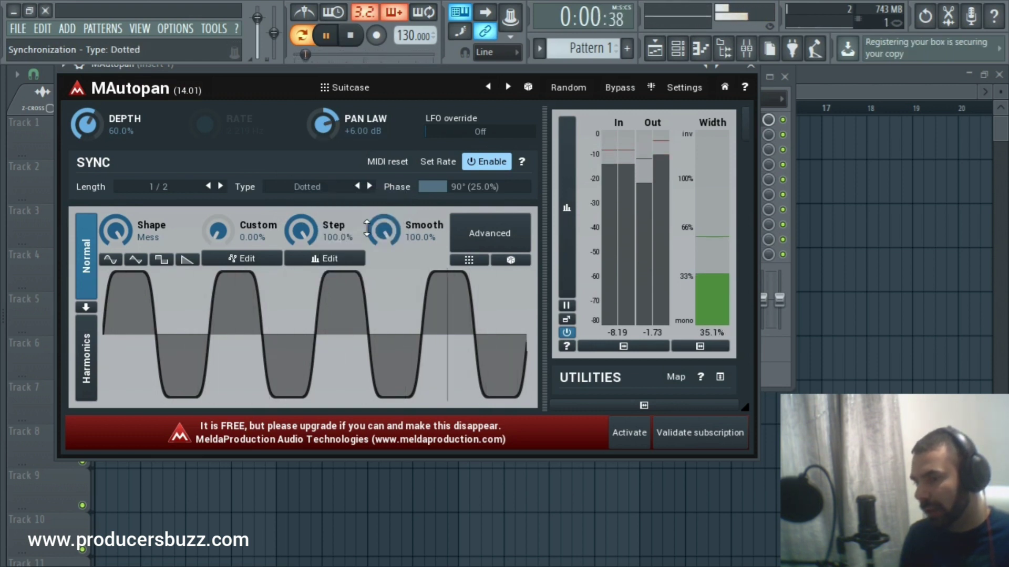
left_click(330, 192)
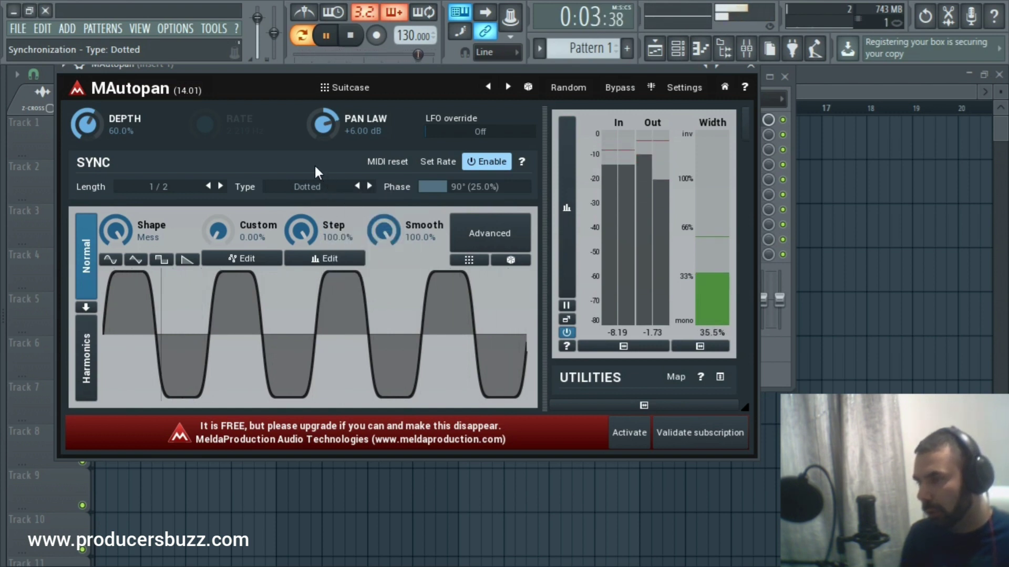
left_click(317, 193)
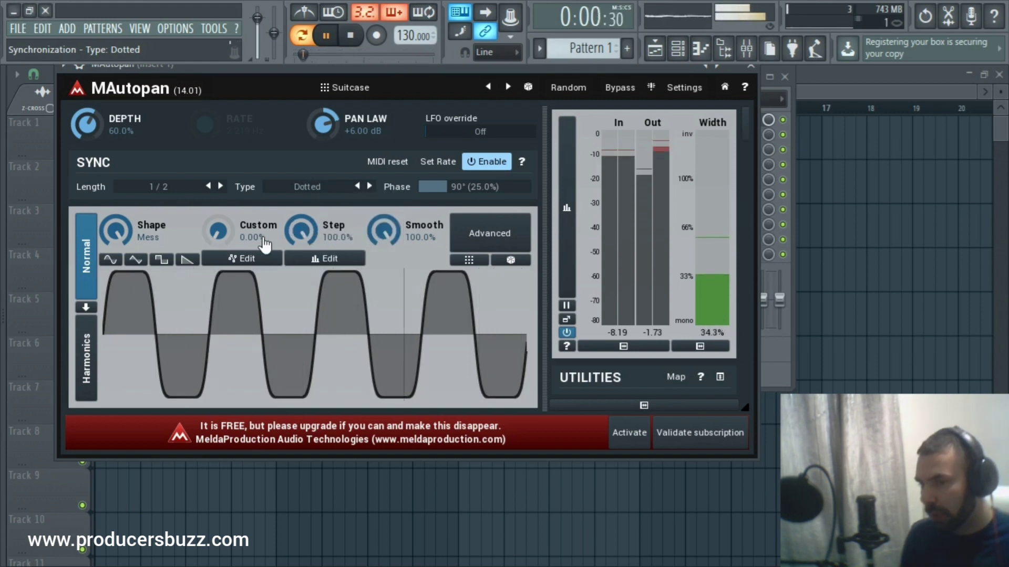
Step: Set the Shape to Rectangle, audition a sync length of 1, and return the length to 1/2
left_click(162, 259)
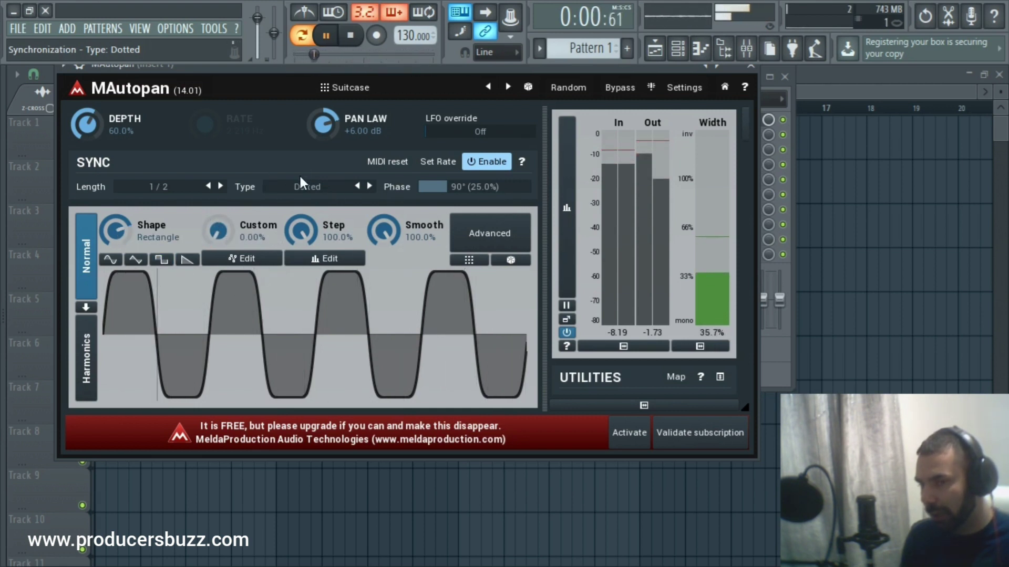
left_click(176, 189)
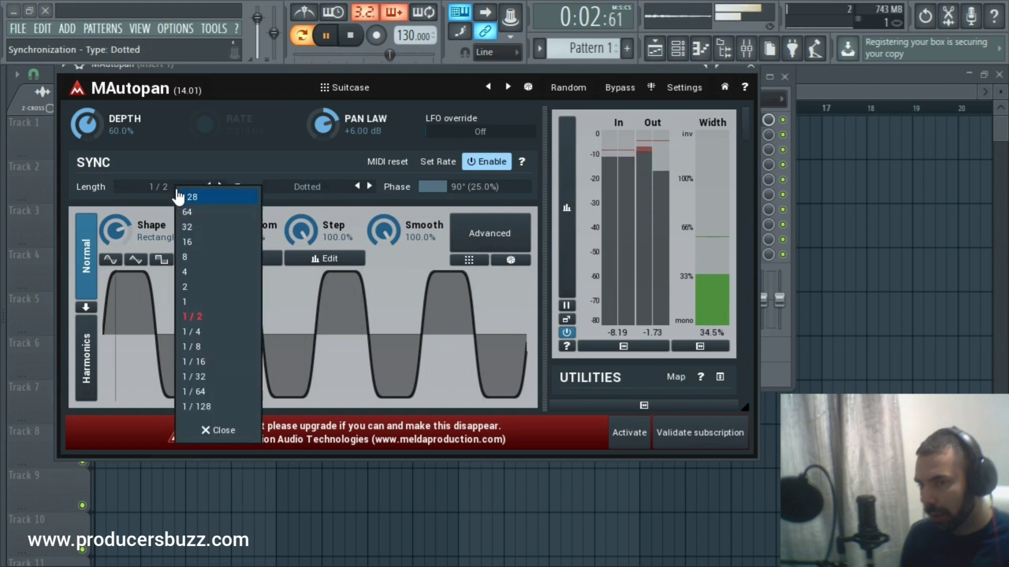
left_click(203, 302)
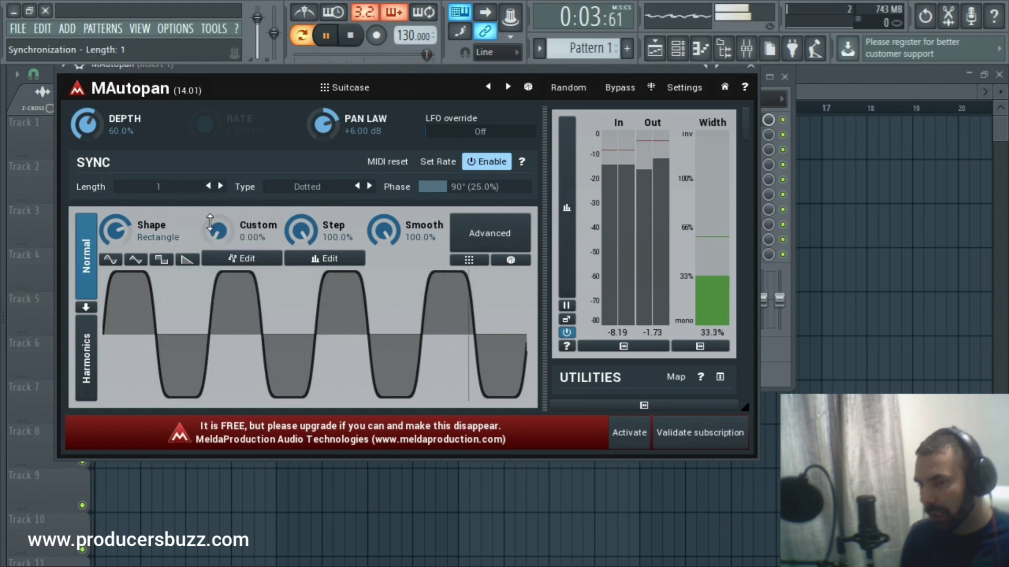
left_click(192, 193)
left_click(209, 317)
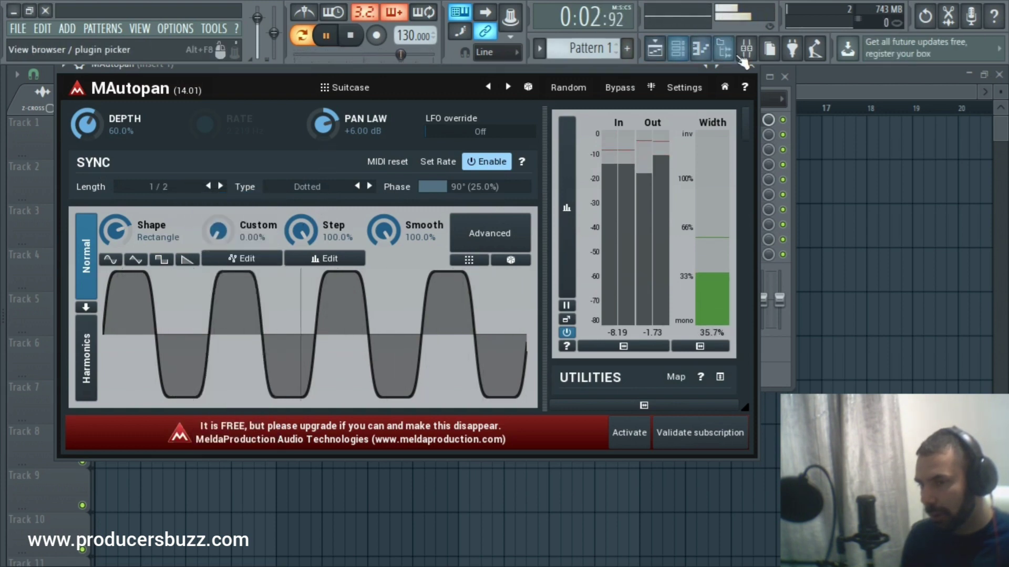
Step: Show the channel rack and edit the hi-hat pattern: try step 16 on and off, remove step 22, and add step 32
left_click(724, 48)
left_click(689, 49)
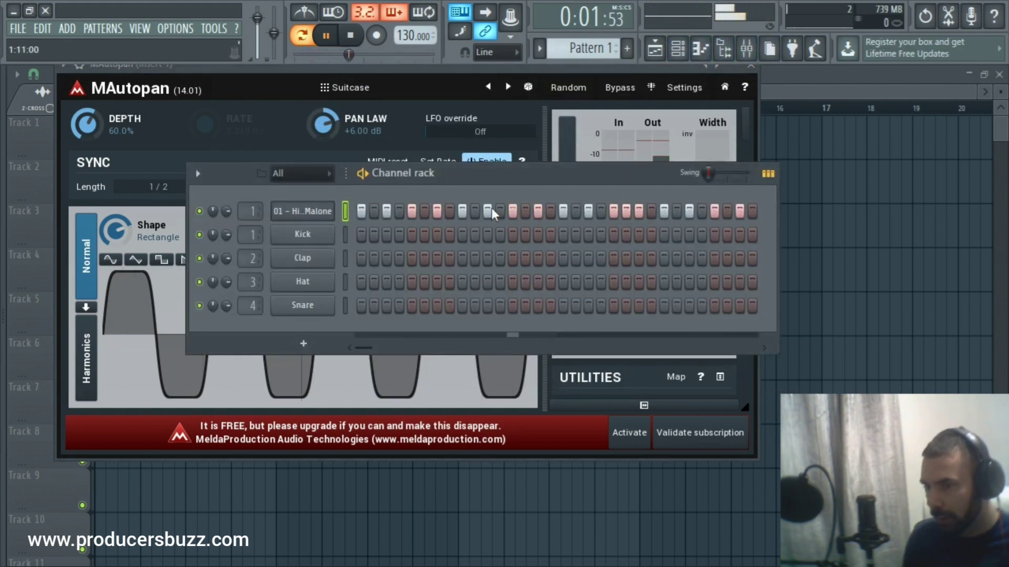
left_click(550, 210)
left_click(625, 211)
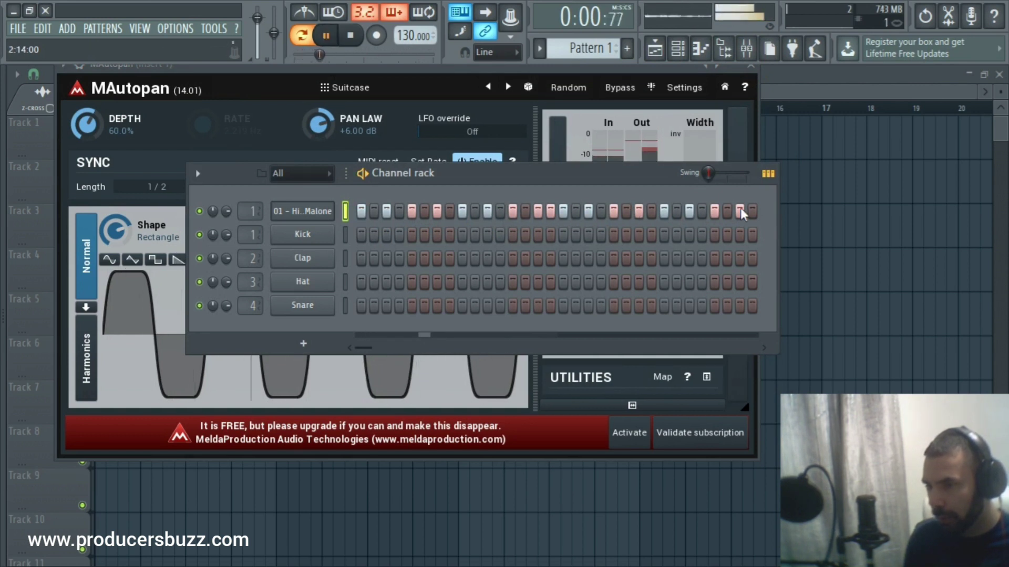
left_click(754, 210)
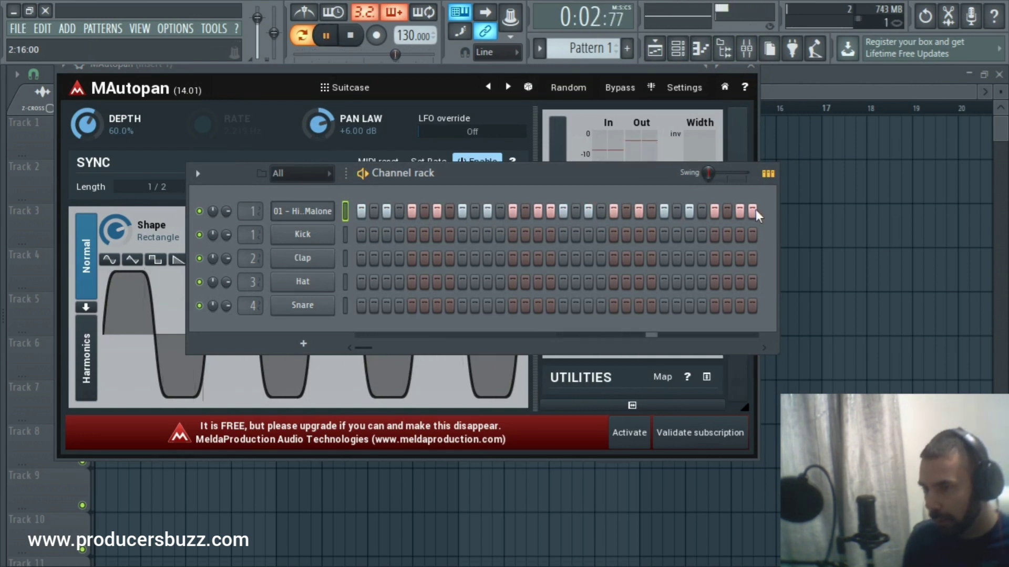
left_click(550, 210)
Step: Add Kick hits on steps 1 and 17 and Clap hits on steps 9 and 25 of the pattern
left_click(361, 235)
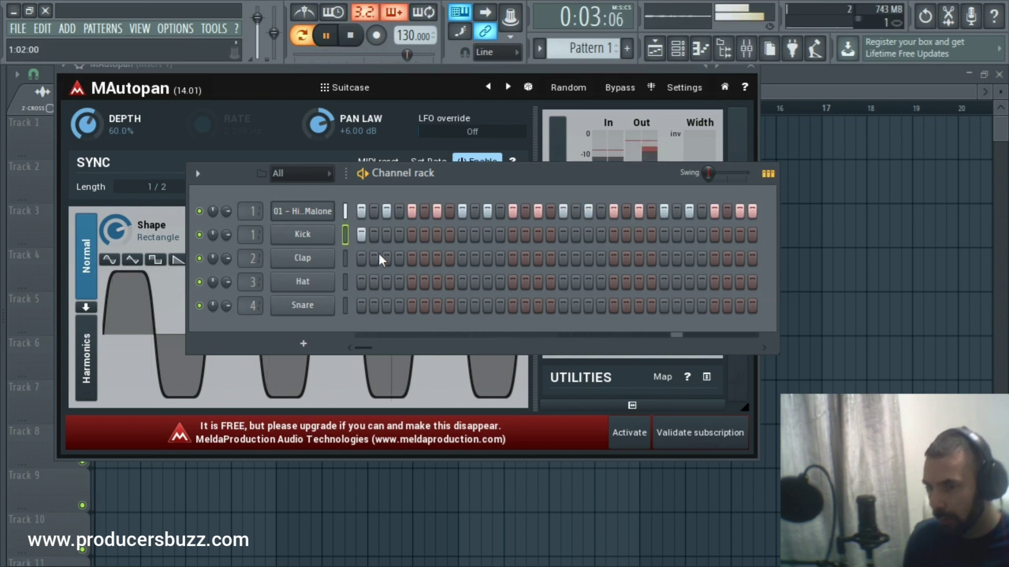
left_click(462, 258)
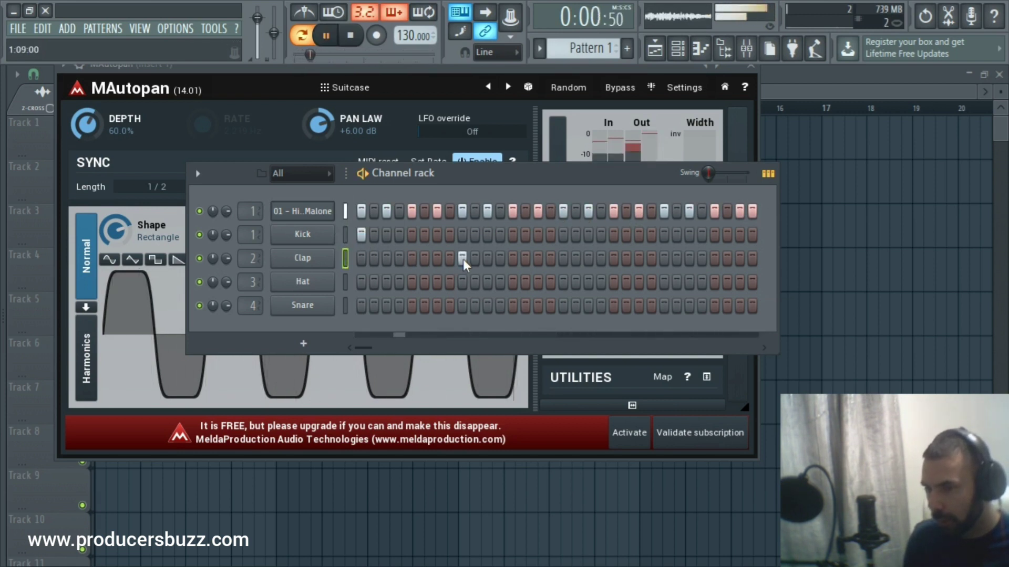
left_click(563, 234)
left_click(664, 258)
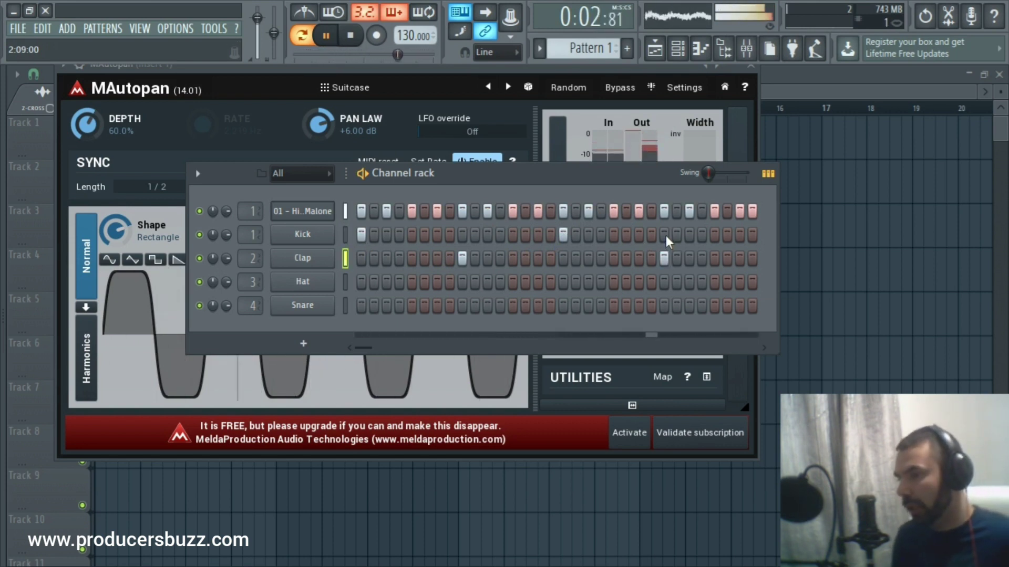
Step: Show the hi-hat's mixer track, compare the sound with MAutopan bypassed and enabled, and check the plugin's window
double_click(252, 211)
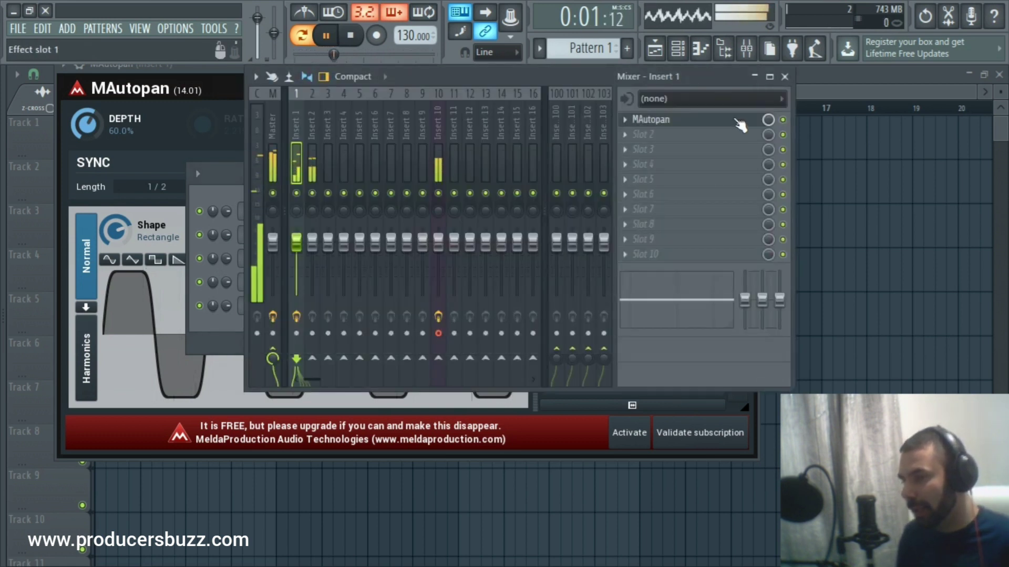
left_click(782, 121)
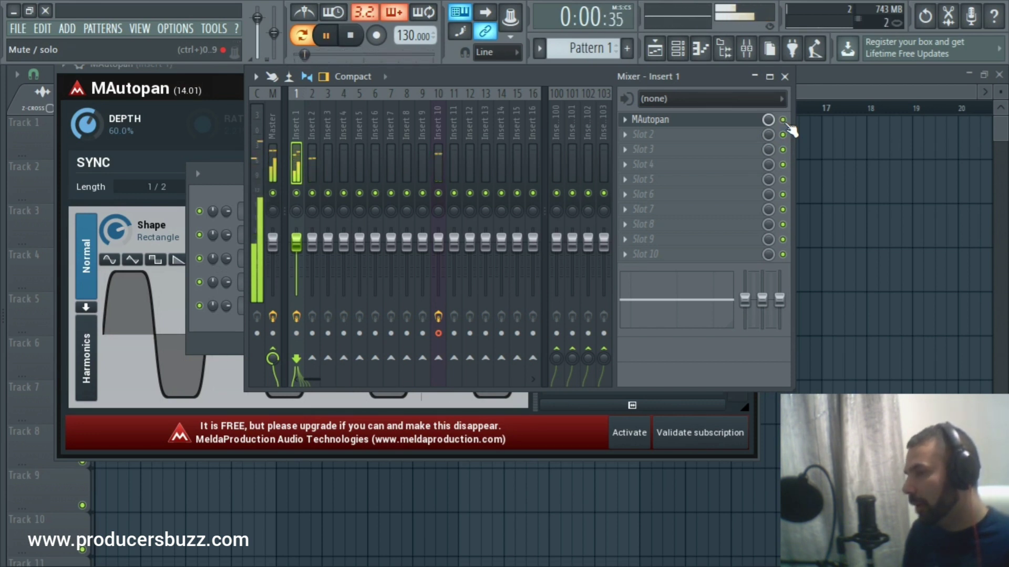
left_click(773, 124)
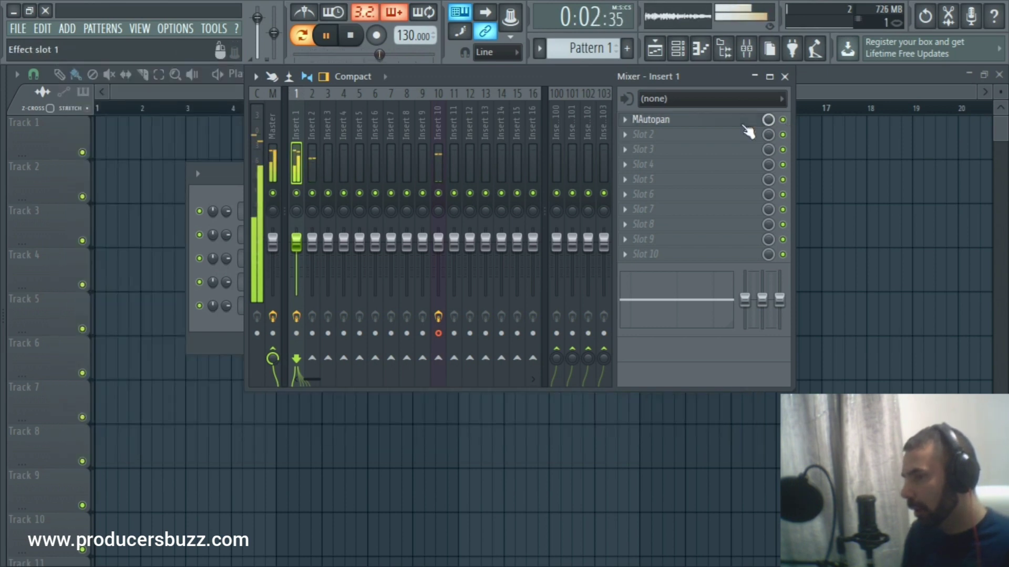
left_click(736, 120)
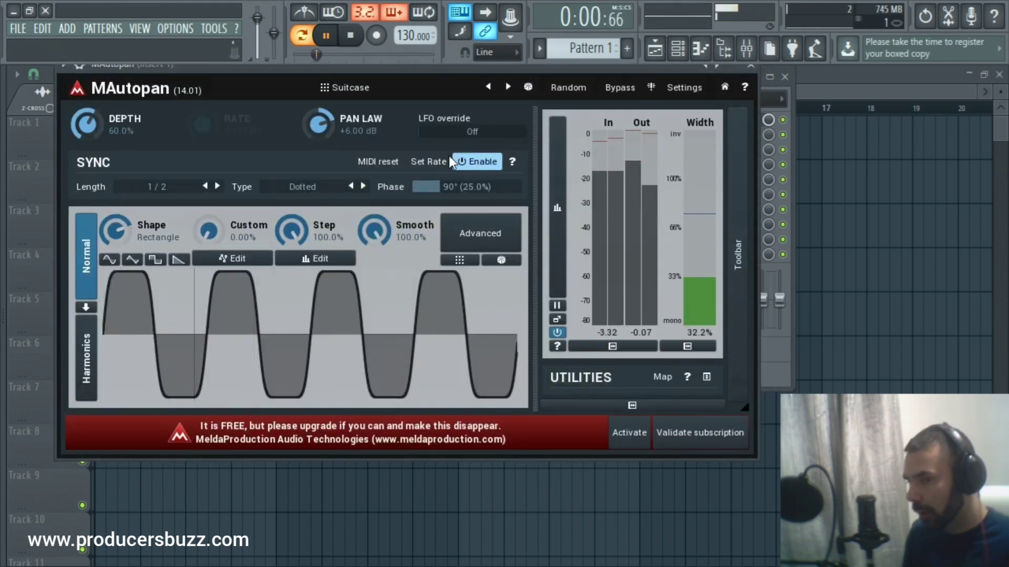
left_click(750, 65)
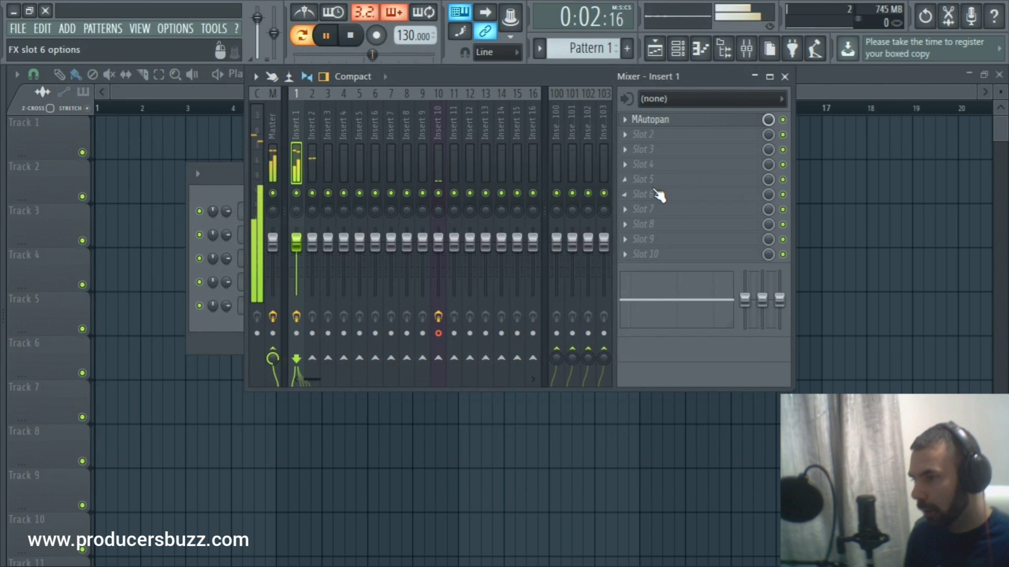
Step: Load Fruity Stereo Shaper in slot 2 of Insert 1, audition a delay of 3.9 ms right, and reset the delay
left_click(651, 136)
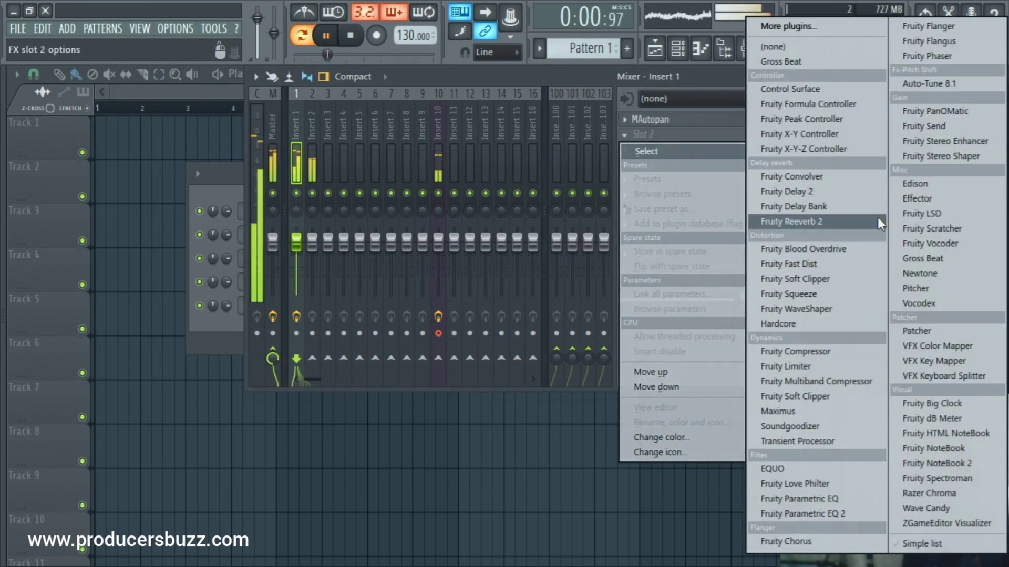
left_click(908, 156)
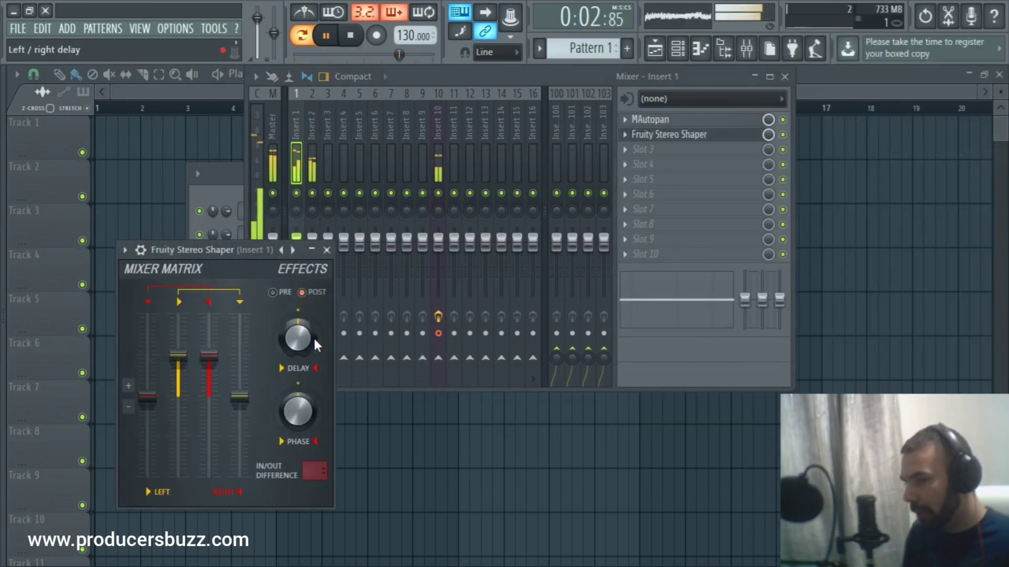
left_click_drag(301, 342, 301, 351)
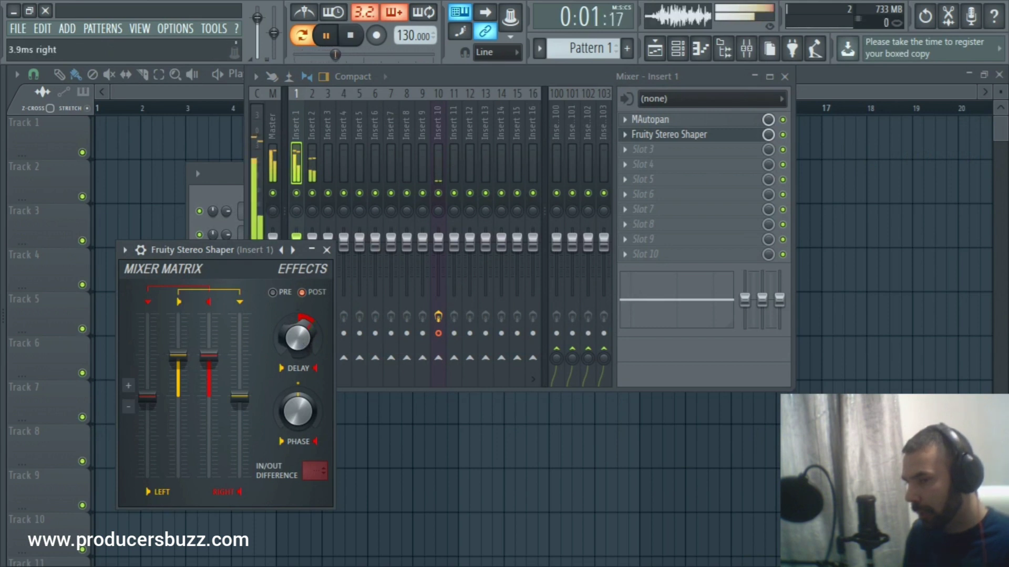
right_click(301, 339)
left_click(324, 339)
left_click(326, 250)
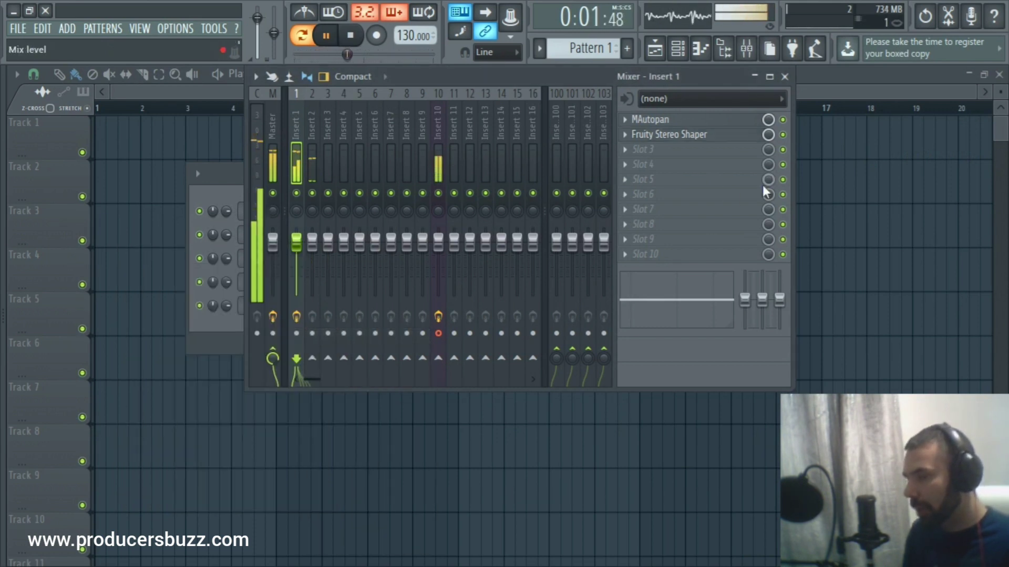
Step: Replace Fruity Stereo Shaper in slot 2 of Insert 1 with Fruity Parametric EQ 2
left_click(663, 135)
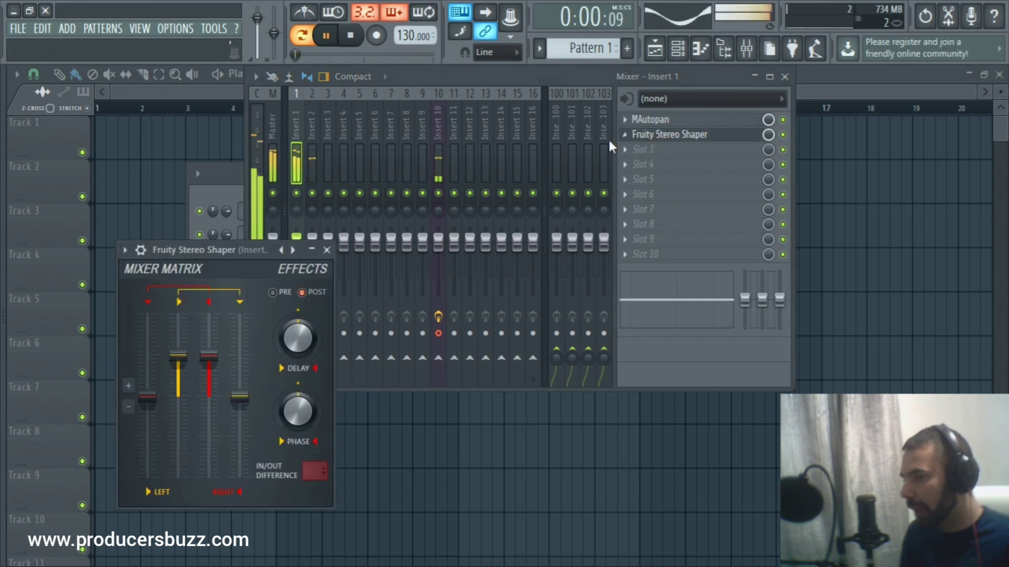
left_click(624, 135)
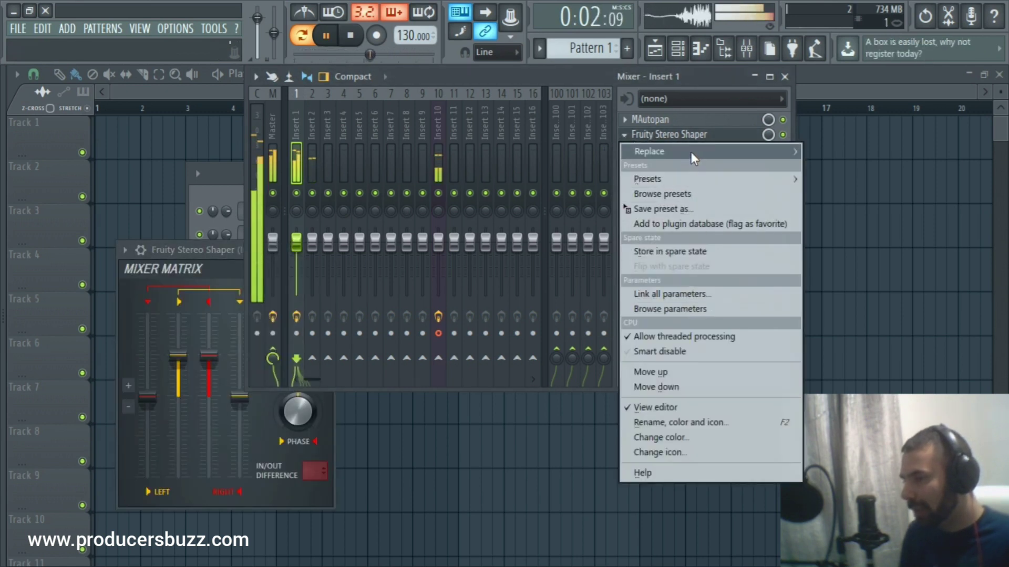
mouse_move(691, 152)
left_click(838, 514)
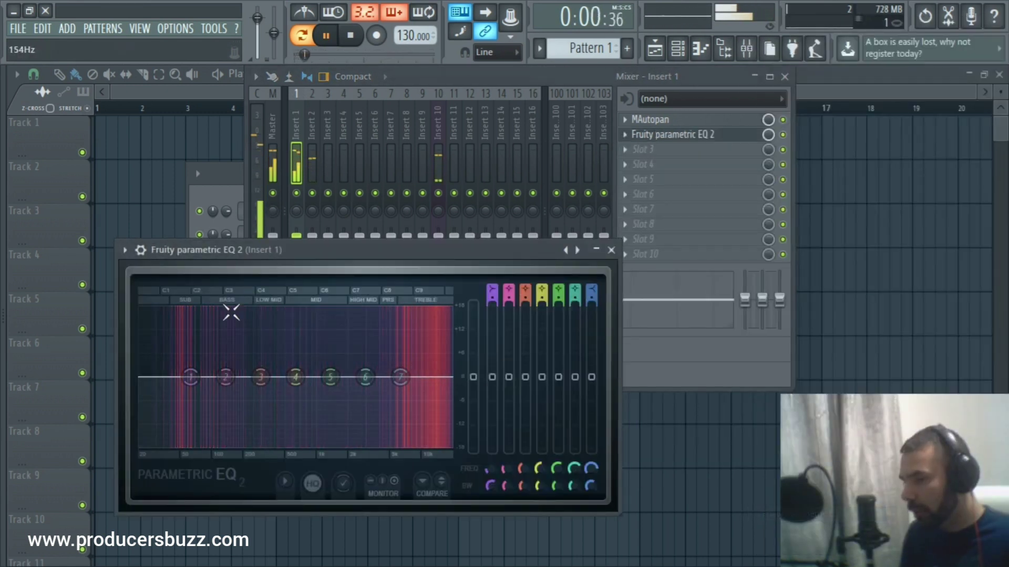
Step: Shape the hi-hat's EQ by cutting low bands 1 and 2 and slightly boosting the mid and high bands 4 to 7
left_click_drag(193, 377, 197, 423)
left_click_drag(226, 377, 237, 417)
mouse_move(331, 377)
left_mouse_down()
mouse_move(330, 355)
mouse_move(364, 361)
mouse_move(330, 367)
left_mouse_up()
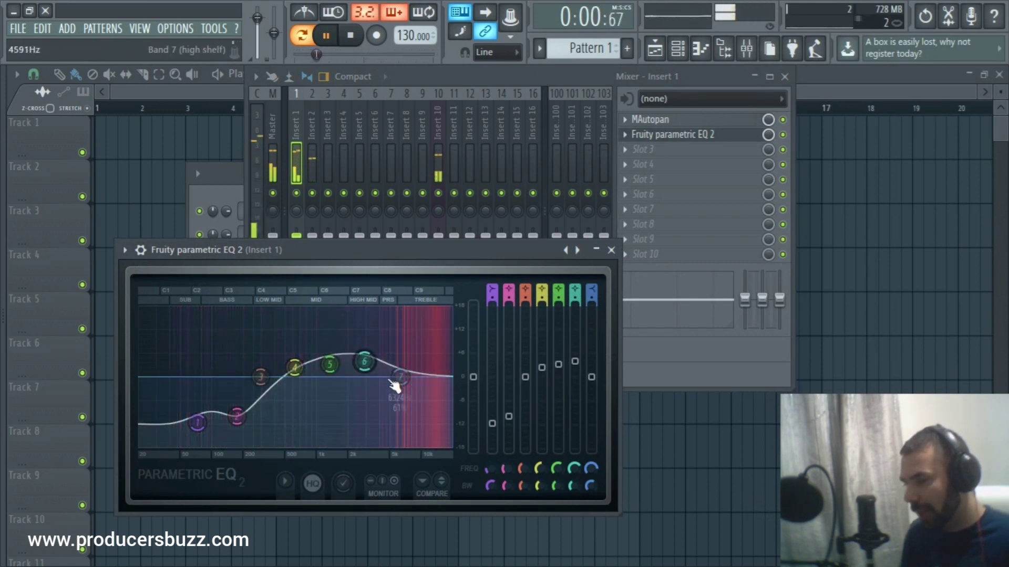
mouse_move(400, 377)
left_mouse_down()
mouse_move(400, 366)
mouse_move(364, 363)
mouse_move(329, 372)
left_mouse_up()
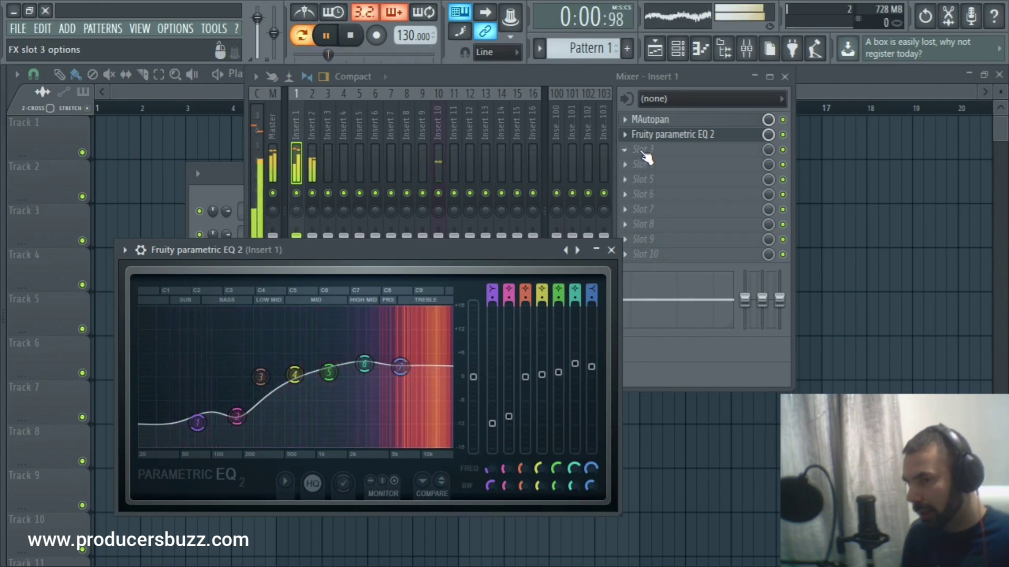
Step: Maximize the mixer and route the Kick channel to mixer track 3, keeping the hi-hat on track 1
left_click(770, 76)
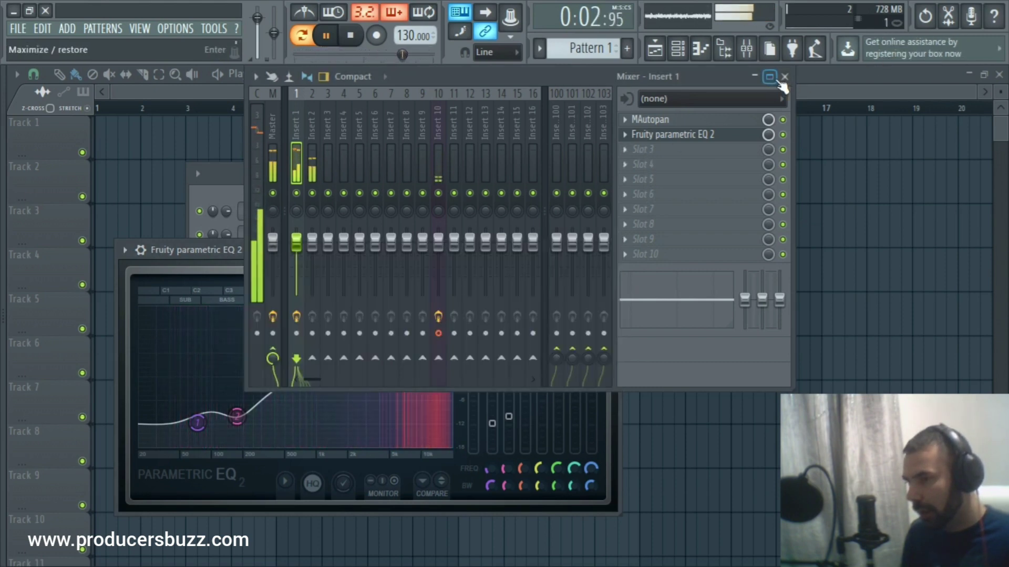
left_click(678, 48)
scroll(253, 210, "up", 2)
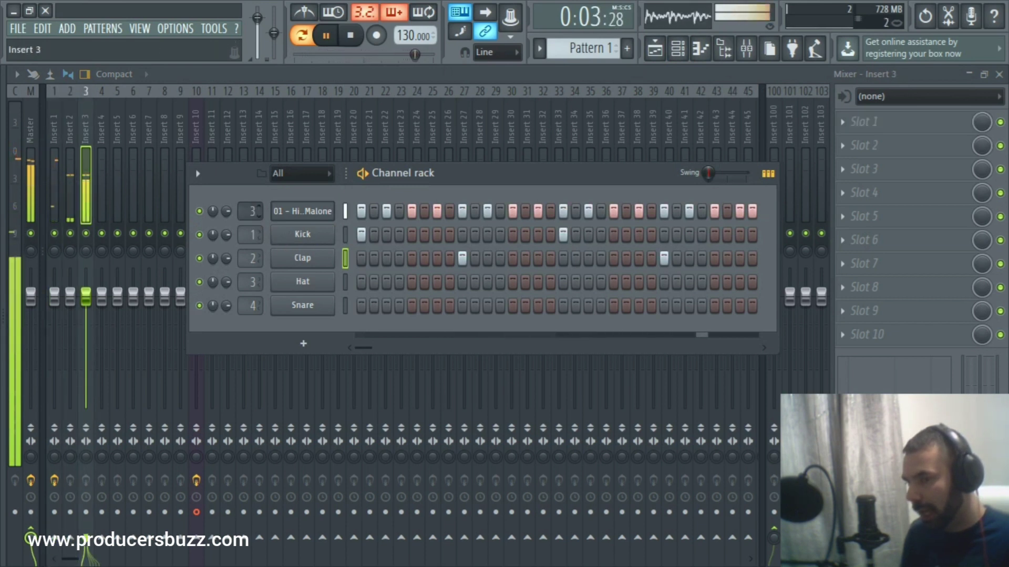
scroll(253, 210, "down", 3)
scroll(252, 211, "up", 1)
scroll(252, 234, "up", 2)
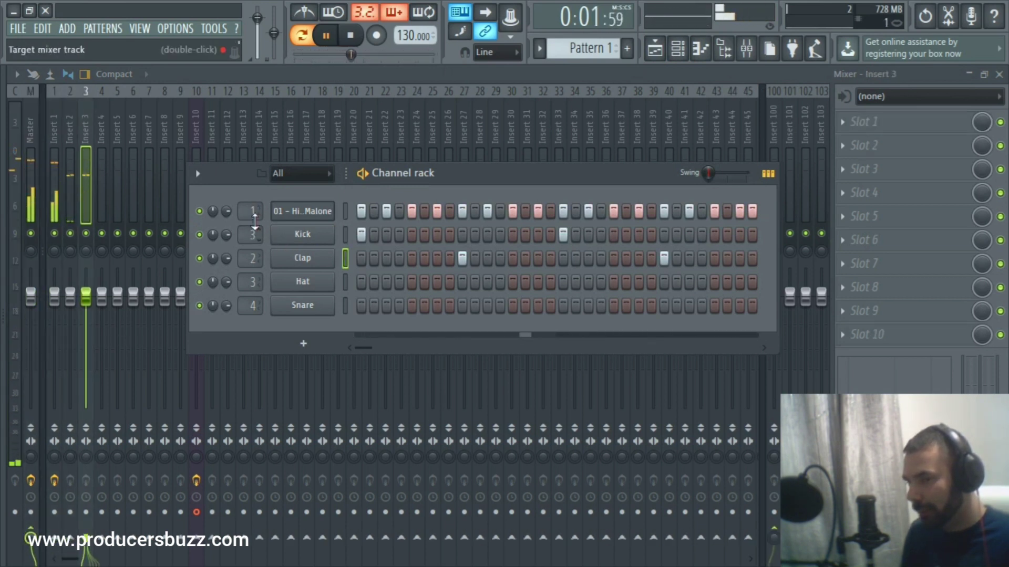
Step: Load Fruity Reeverb 2 in slot 3 of Insert 1 with a low mix level
left_click(823, 118)
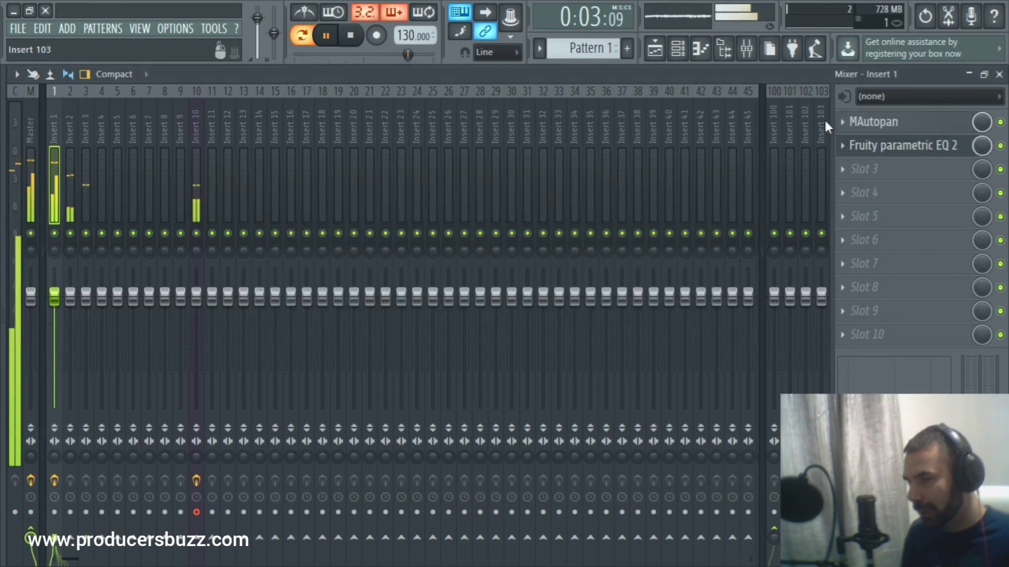
left_click(893, 174)
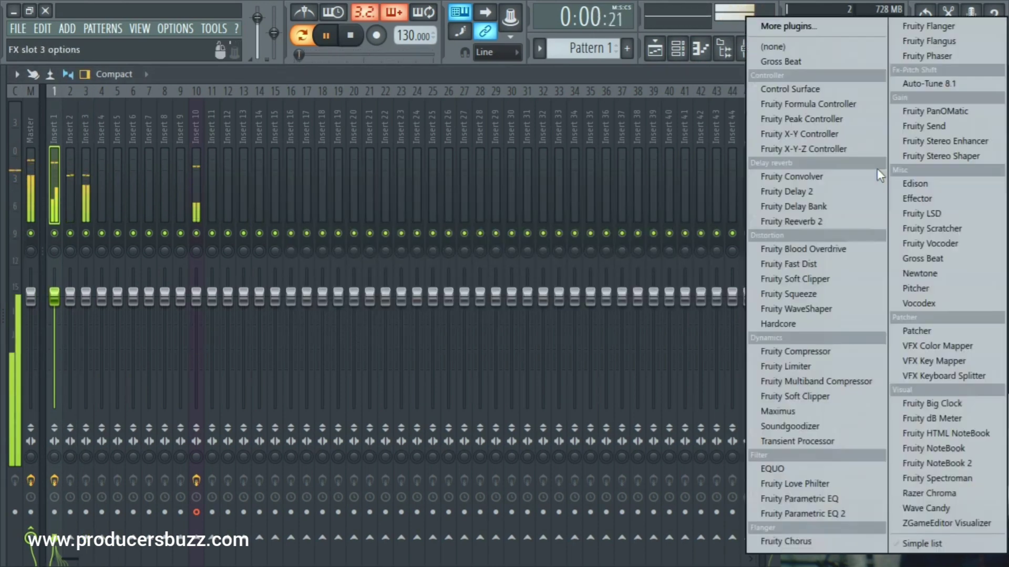
left_click(842, 207)
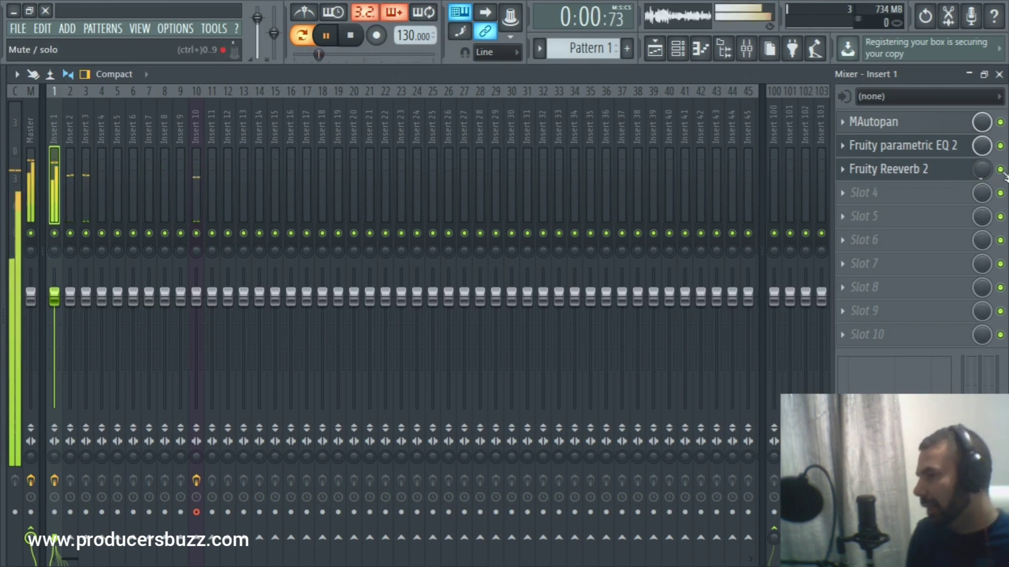
Step: Reopen MAutopan from Insert 1, reposition its window, and set the sync length to 1
left_click(872, 122)
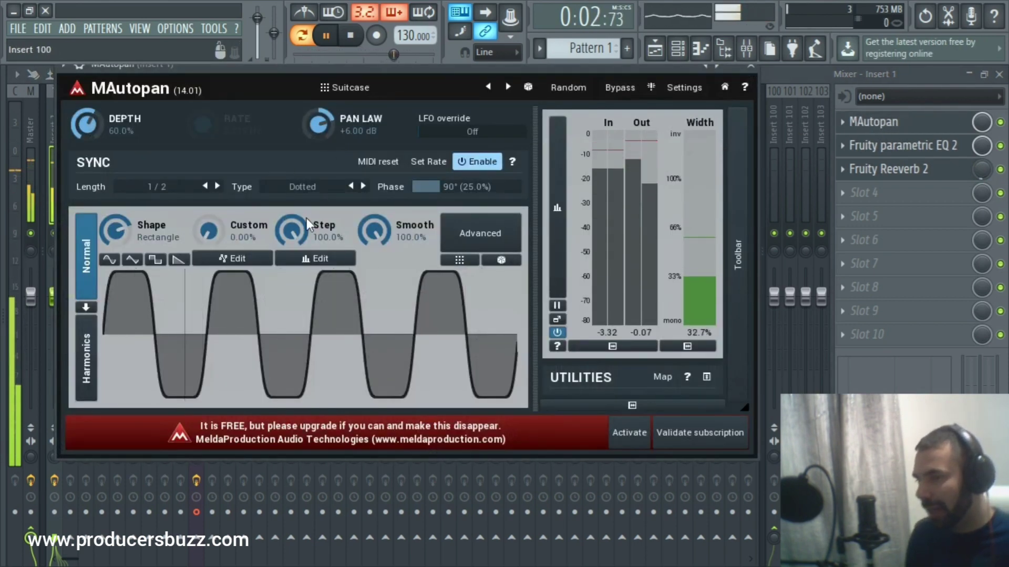
left_click_drag(349, 77, 409, 98)
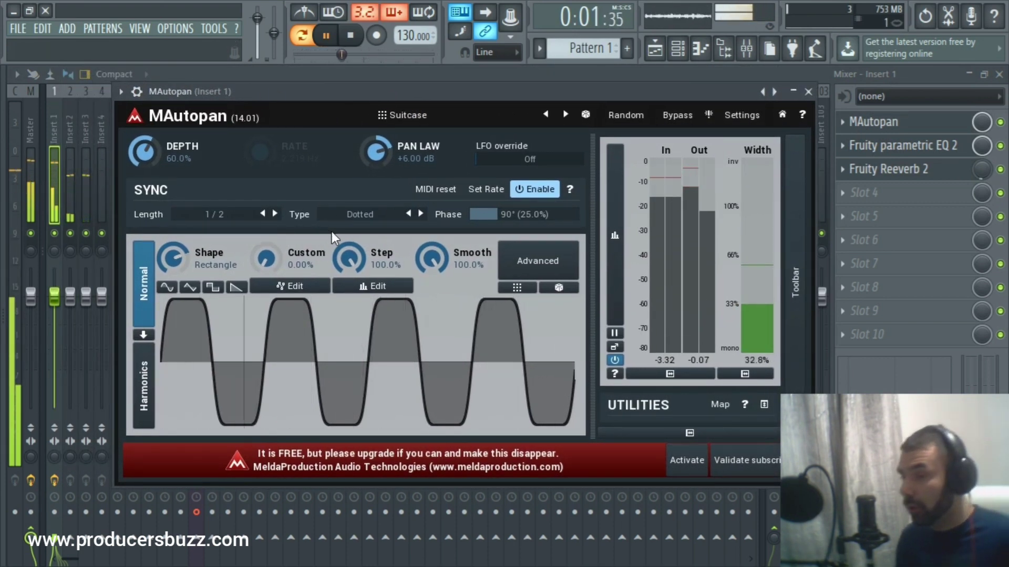
left_click(260, 214)
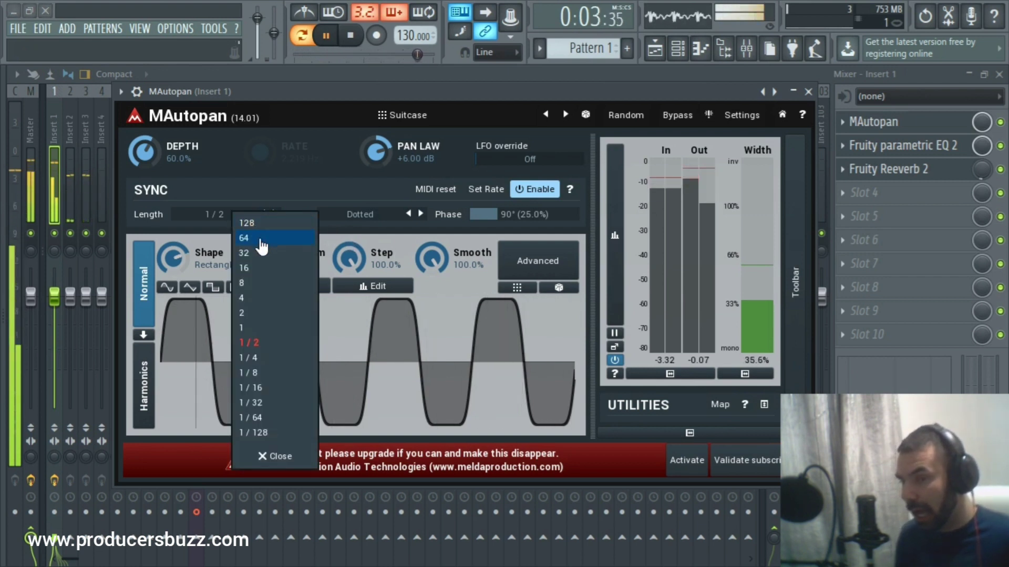
left_click(252, 327)
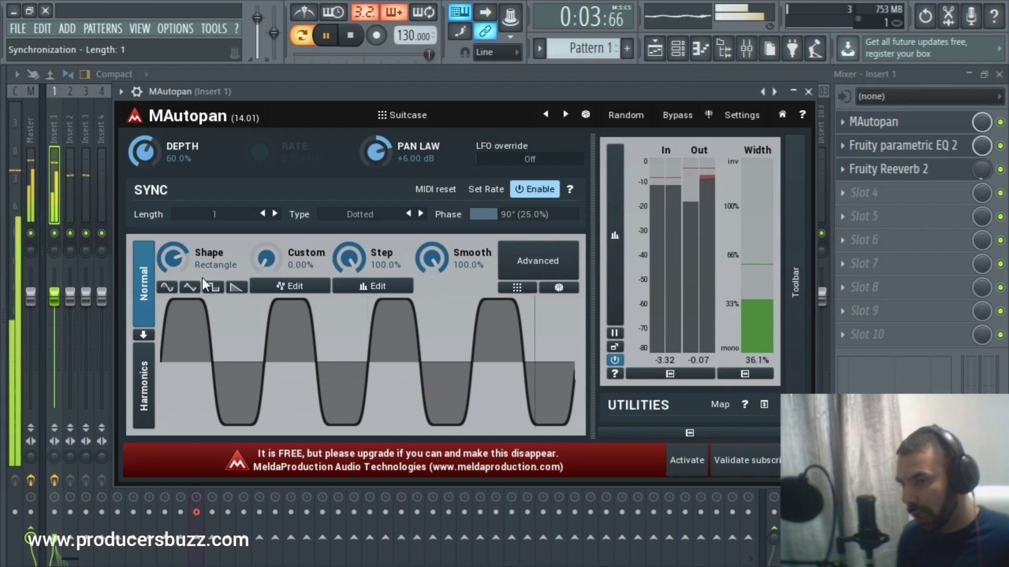
Step: Open the advanced settings of MAutopan's shape and look through their preset list
left_click(546, 251)
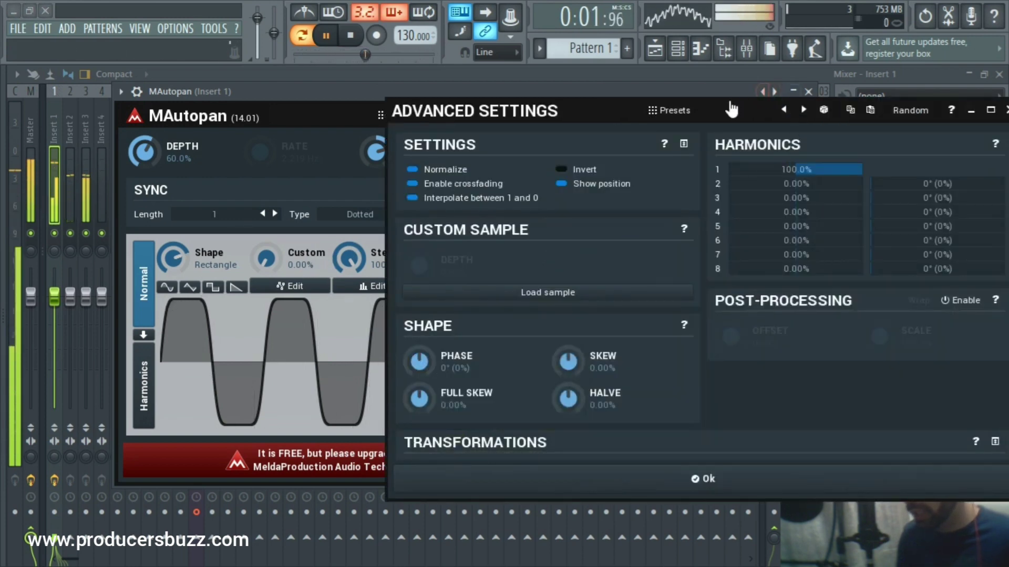
left_click(683, 112)
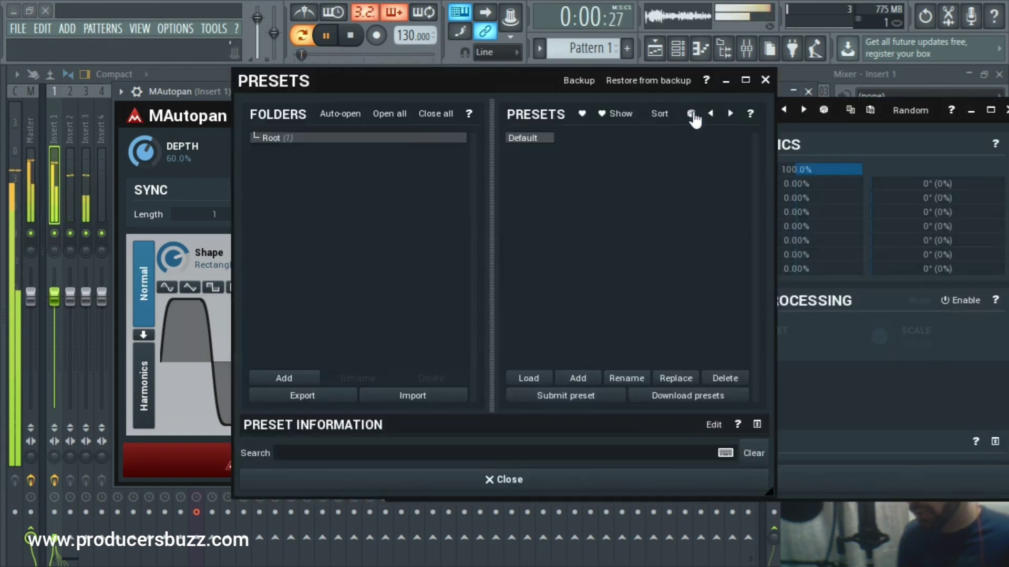
left_click(765, 83)
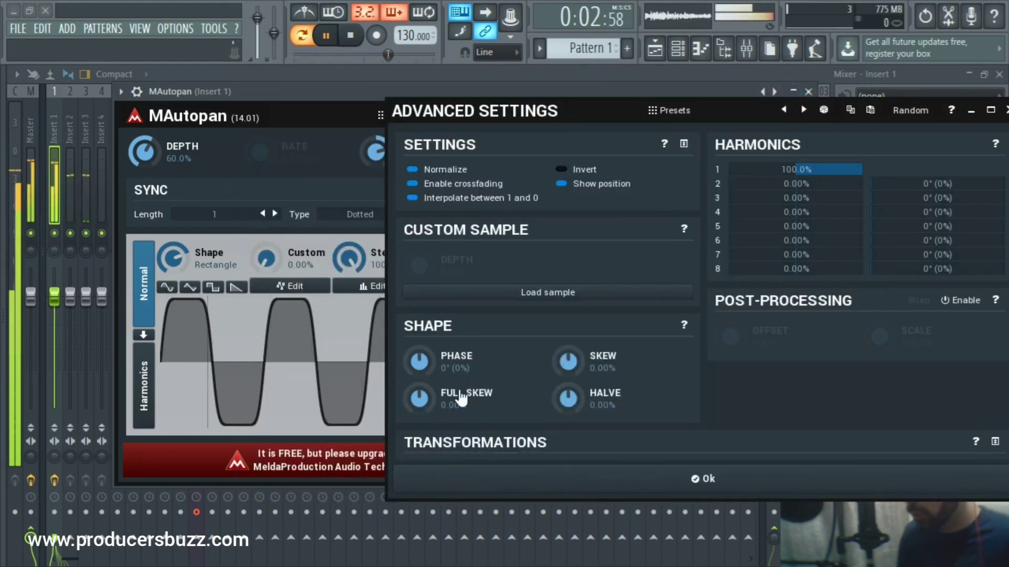
Step: Try a Full Skew of 52.0% and a lower amount on the shape, reset it to 0.00%, and close the advanced settings
left_click_drag(457, 394, 419, 373)
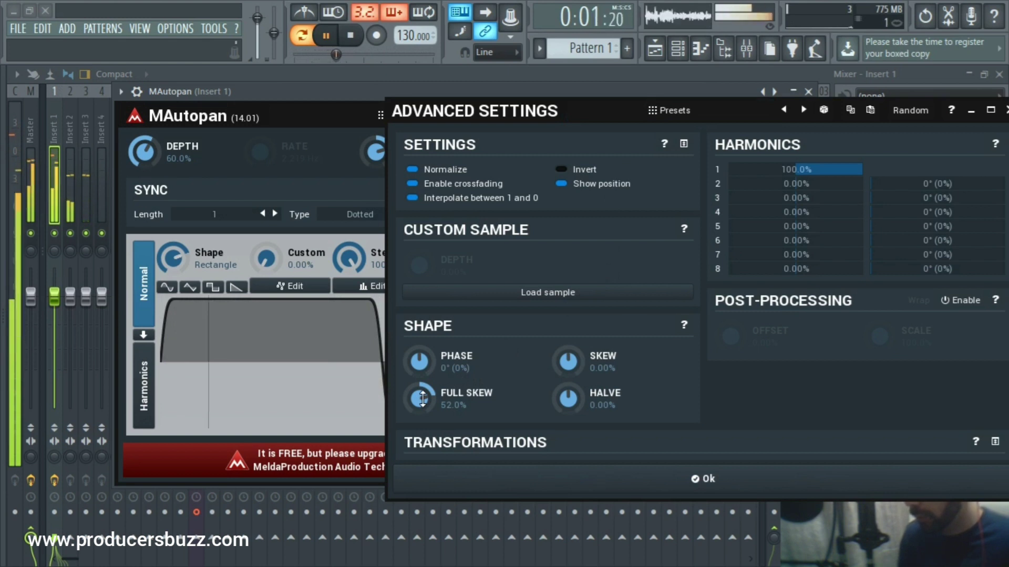
left_click_drag(593, 95, 538, 97)
left_click_drag(419, 398, 419, 409)
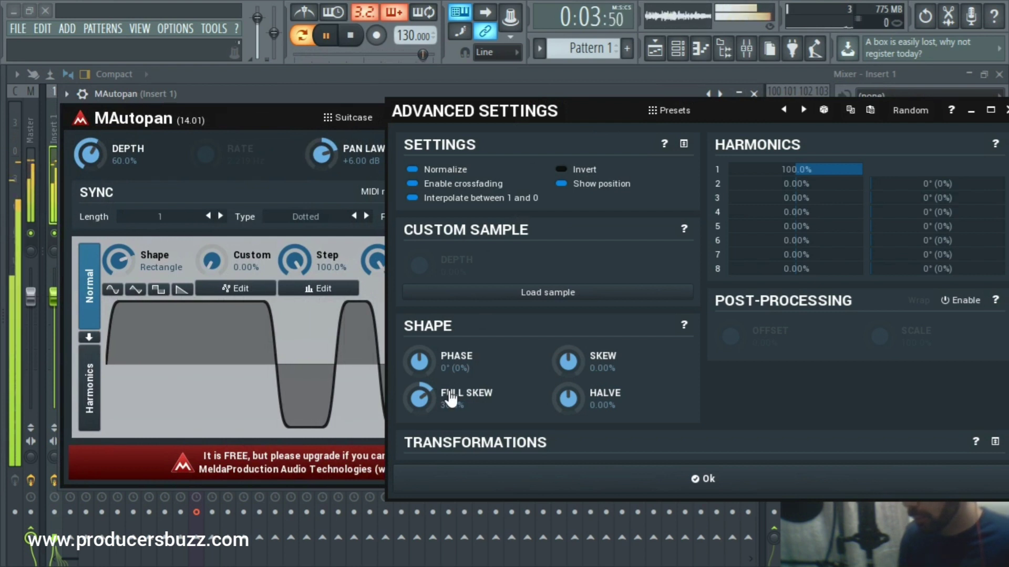
double_click(420, 398)
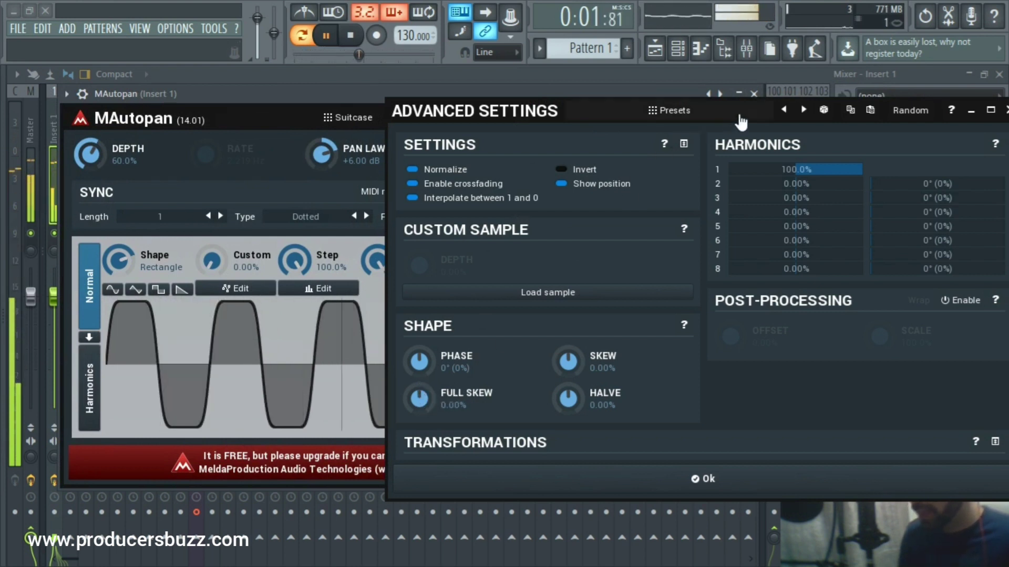
left_click(1005, 112)
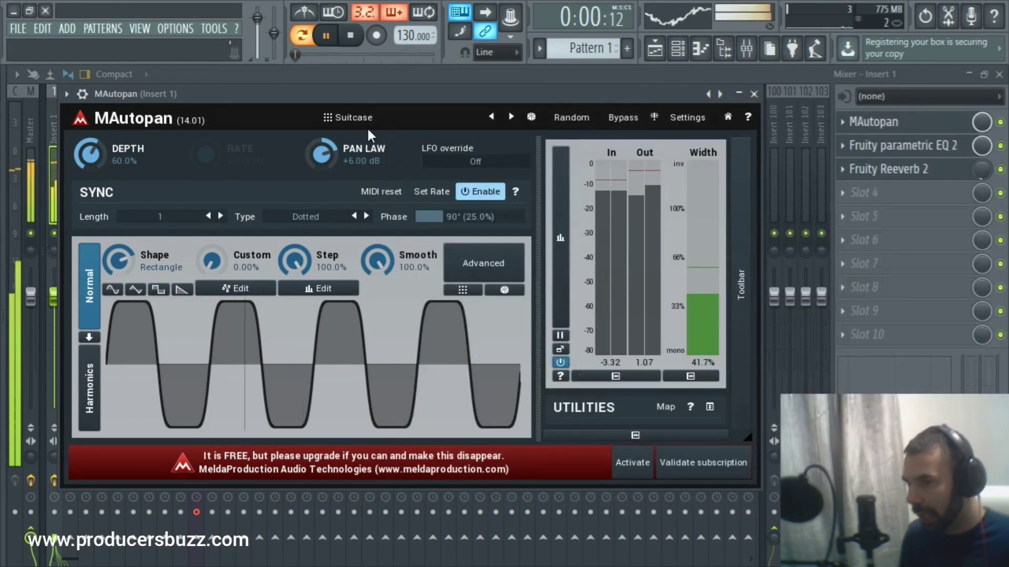
Step: Open MAutopan's preset browser and audition the Fast, Switching, Ramjet commence, Aida numberplate and Tidal violator presets
left_click(351, 118)
left_click(517, 146)
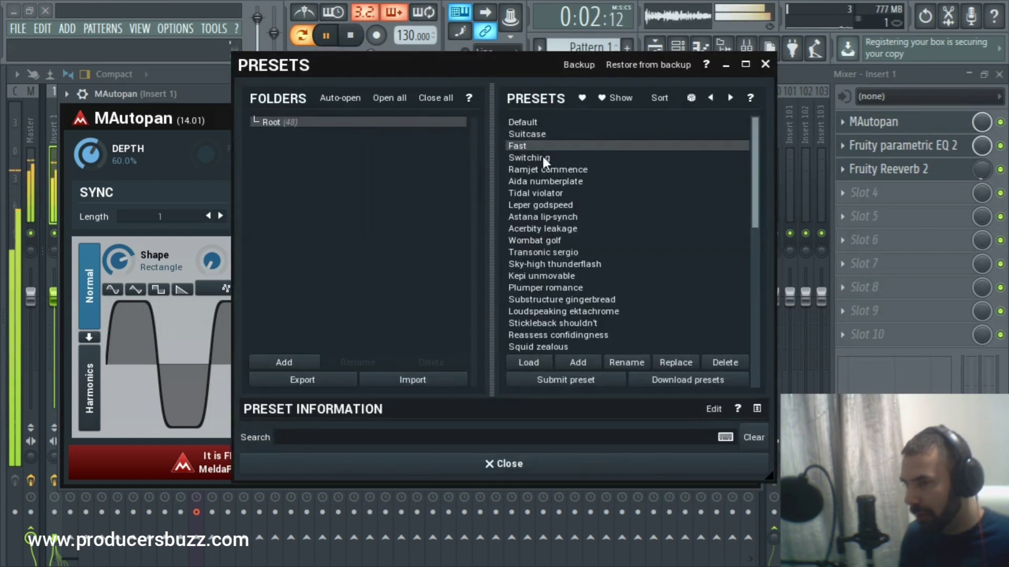
left_click(531, 147)
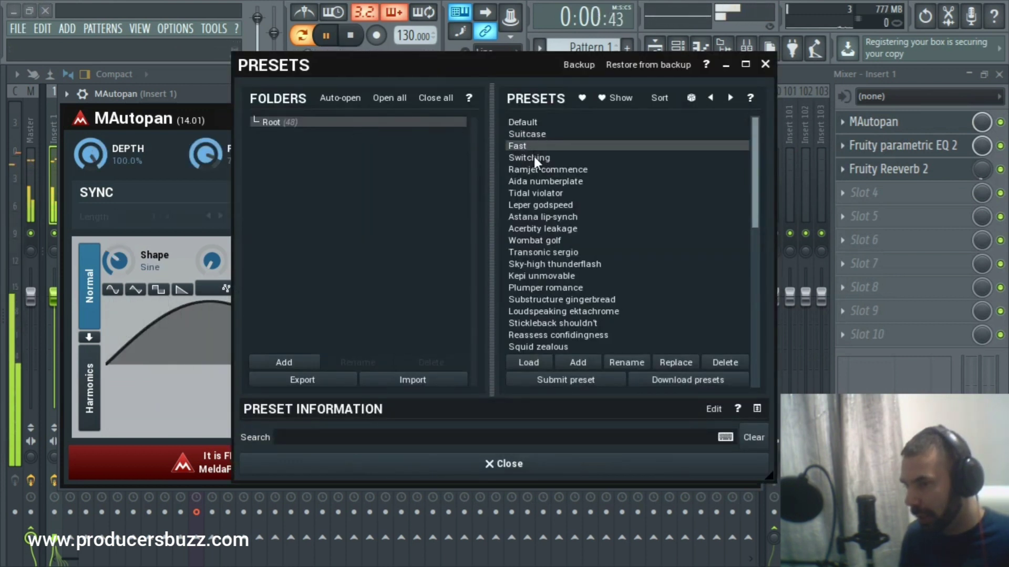
left_click(533, 157)
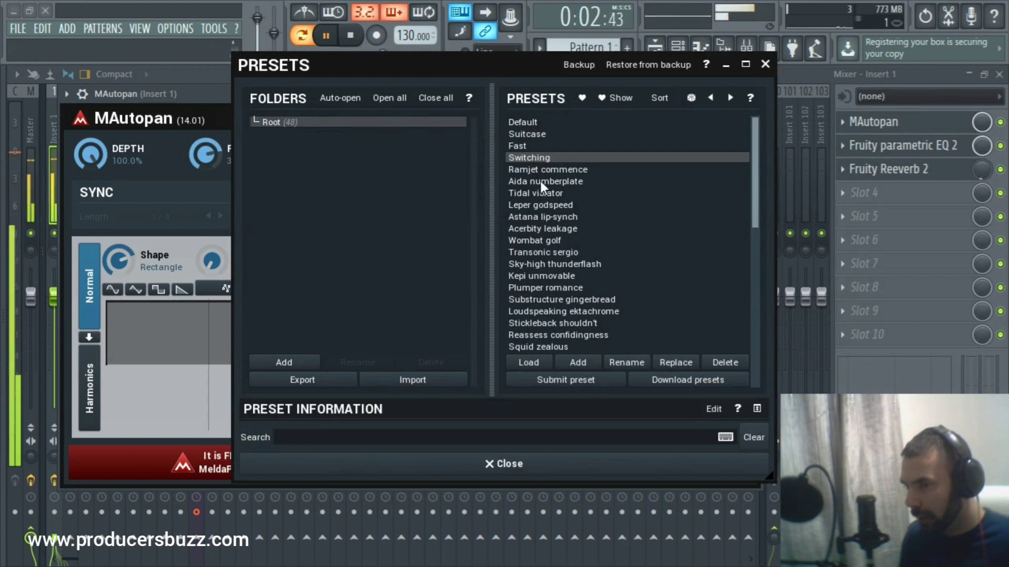
left_click(540, 171)
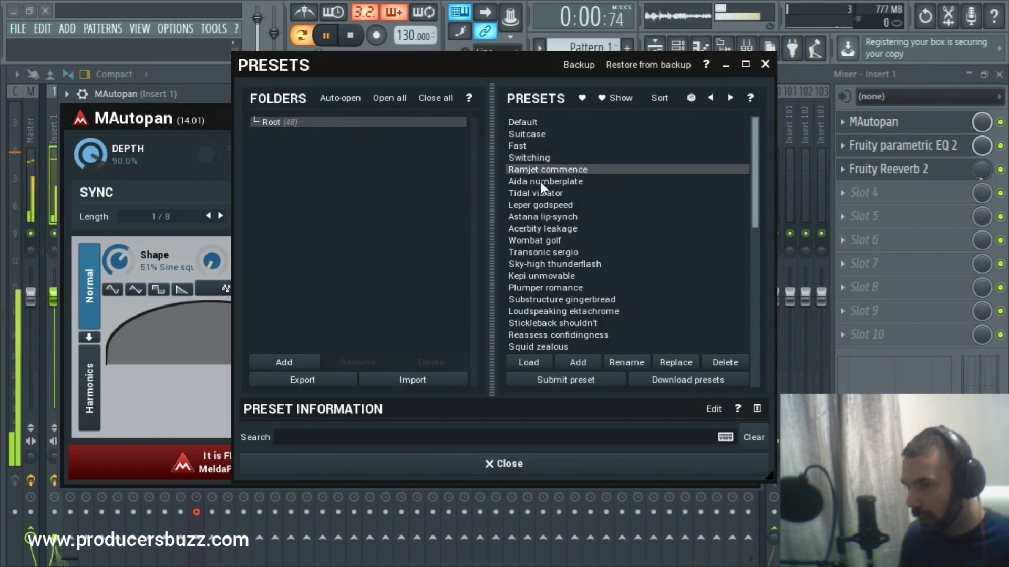
left_click(540, 182)
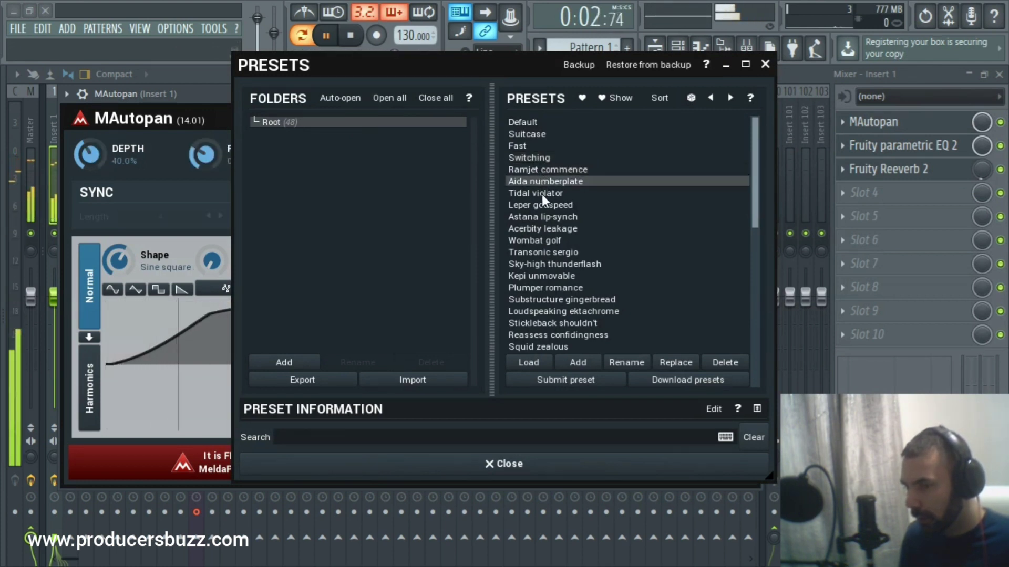
left_click(541, 194)
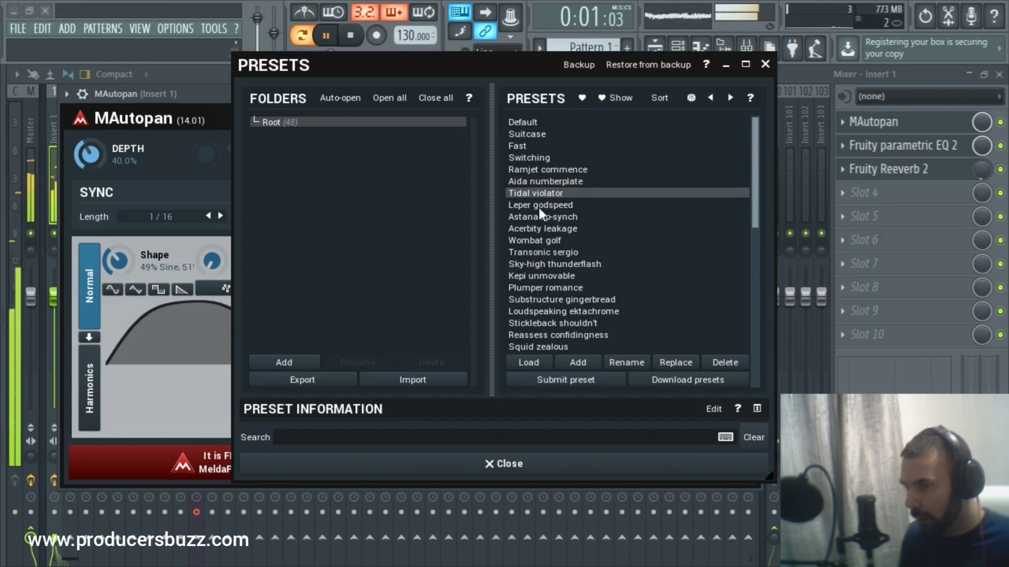
Step: Load the Leper godspeed preset and set its sync length to 1/2
left_click(538, 207)
left_click(182, 220)
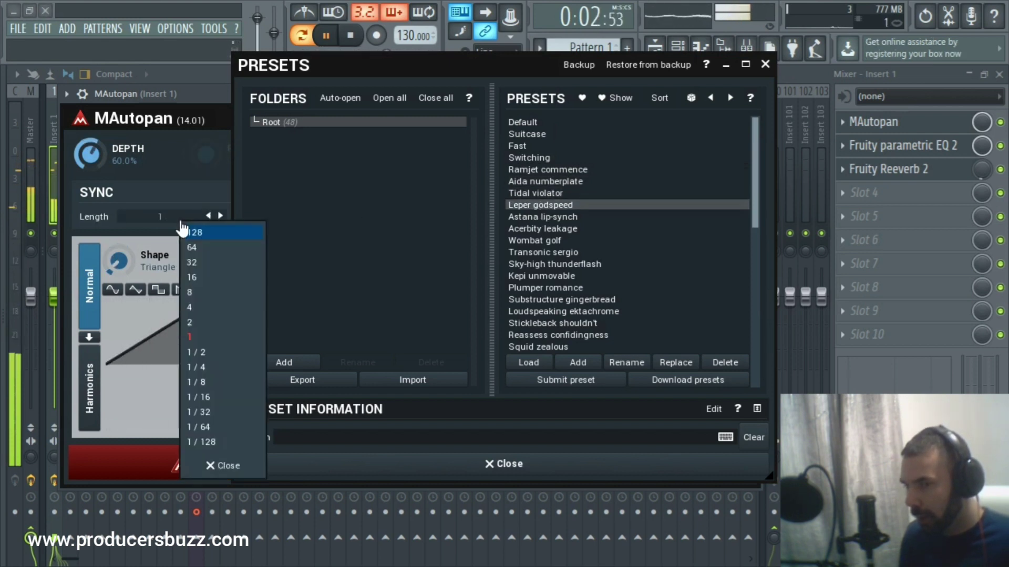
left_click(205, 352)
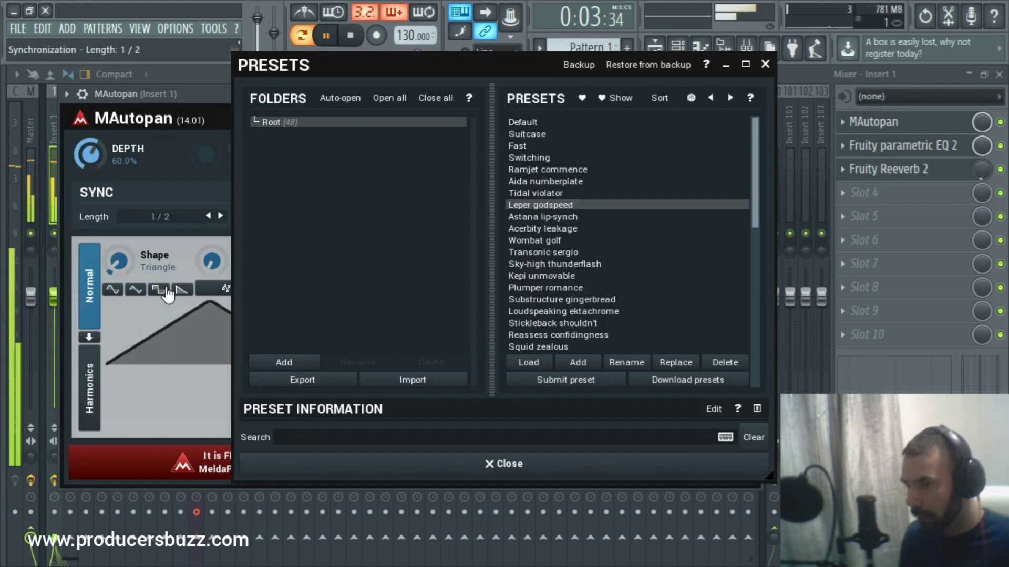
Step: Audition the Astana lip-synch, Plumper romance and Substructure gingerbread presets
left_click(560, 217)
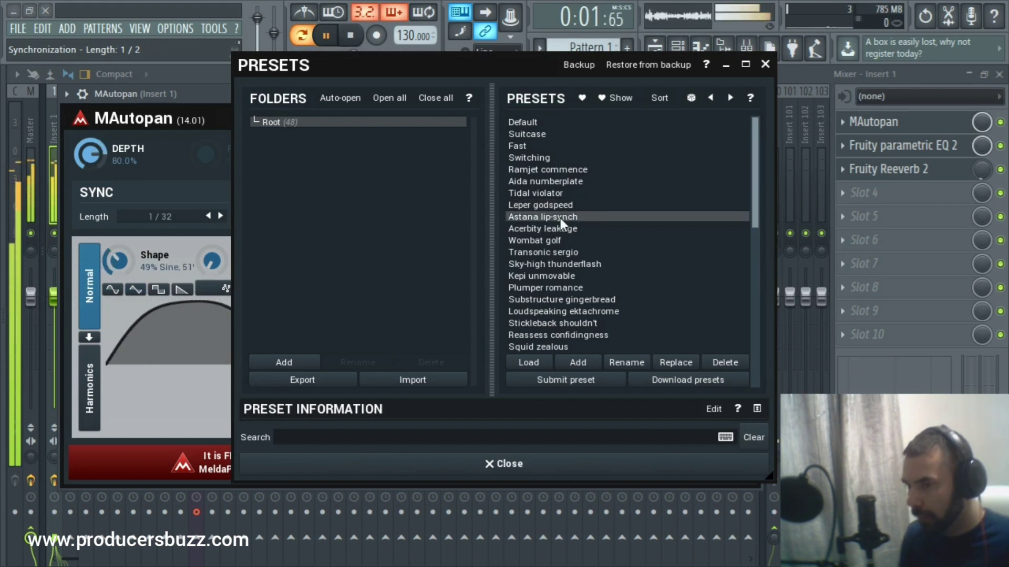
left_click(559, 288)
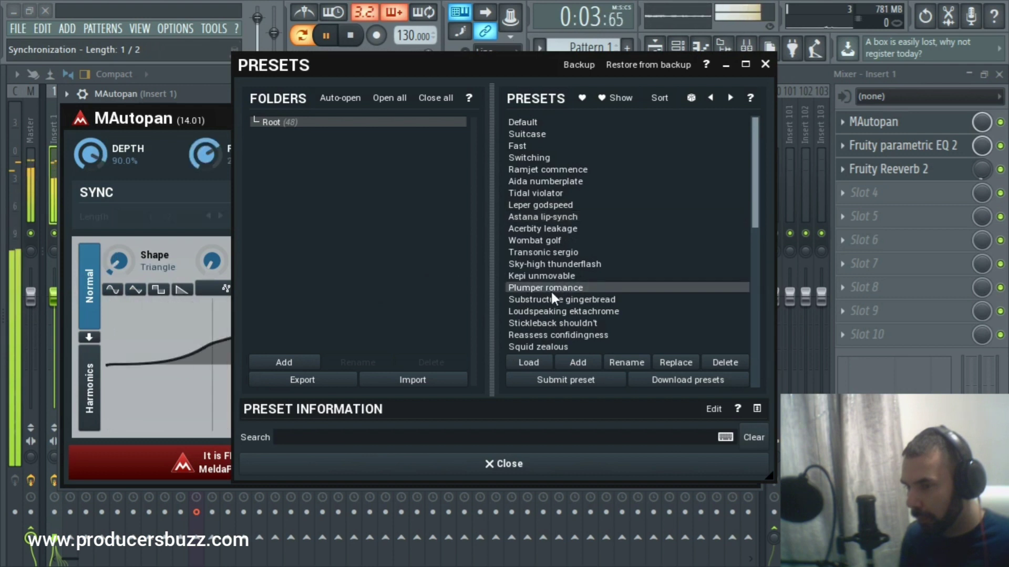
left_click(554, 301)
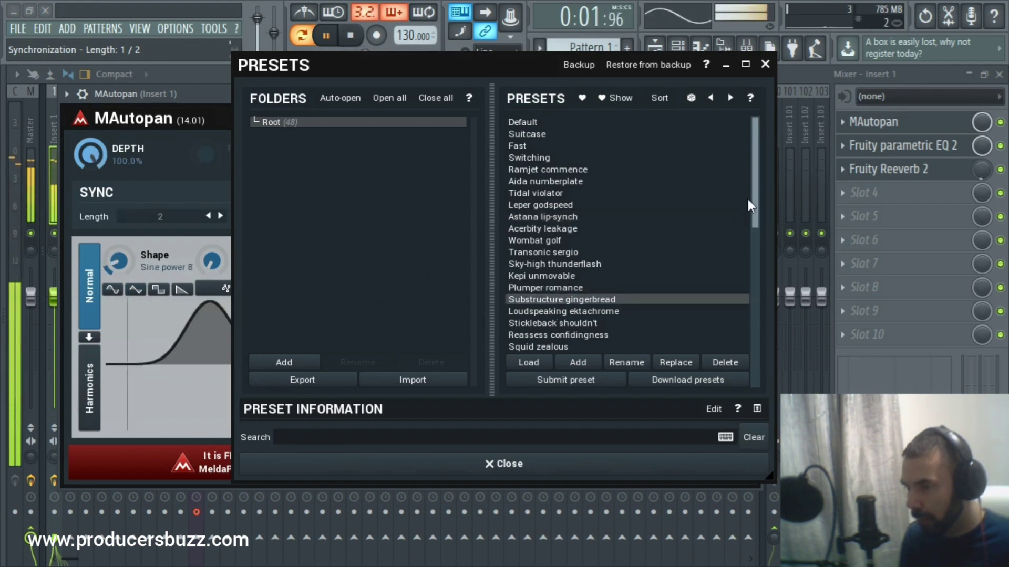
Step: Audition the Picked wahhabi, Maltese conductible, Impressionist integrator and Train collision presets near the end of the list
left_click_drag(754, 206, 751, 361)
left_click(564, 312)
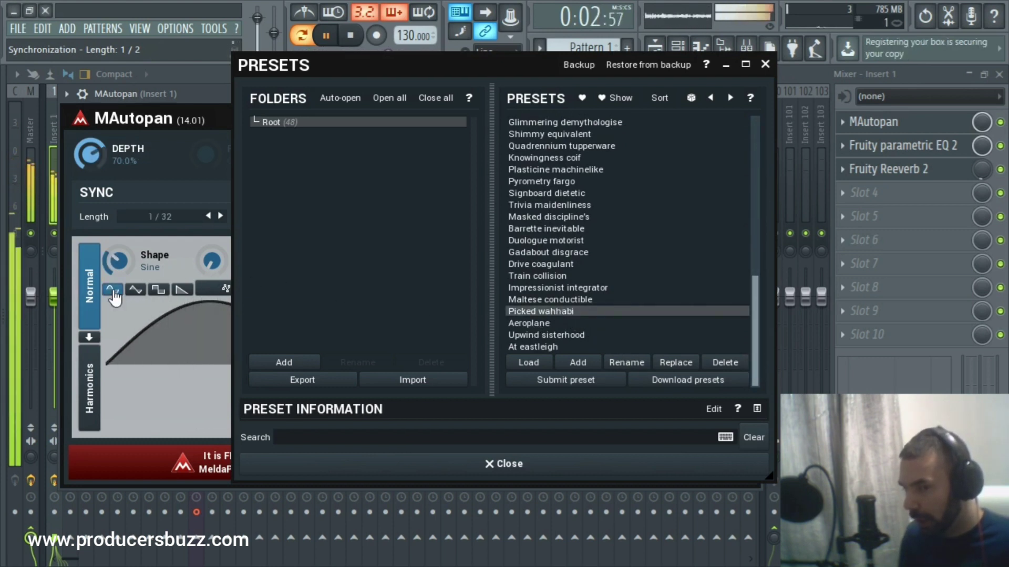
left_click(529, 302)
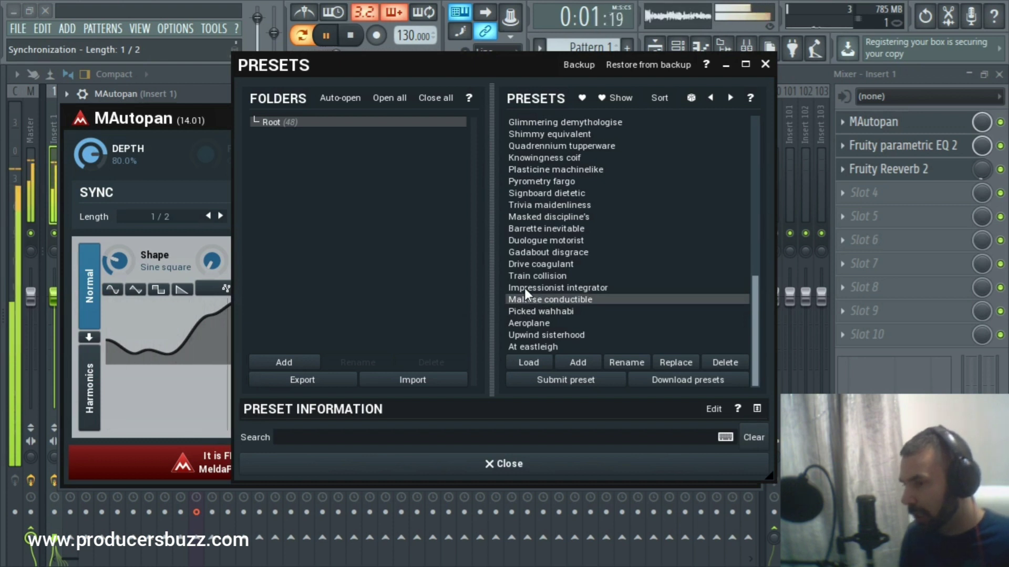
left_click(524, 287)
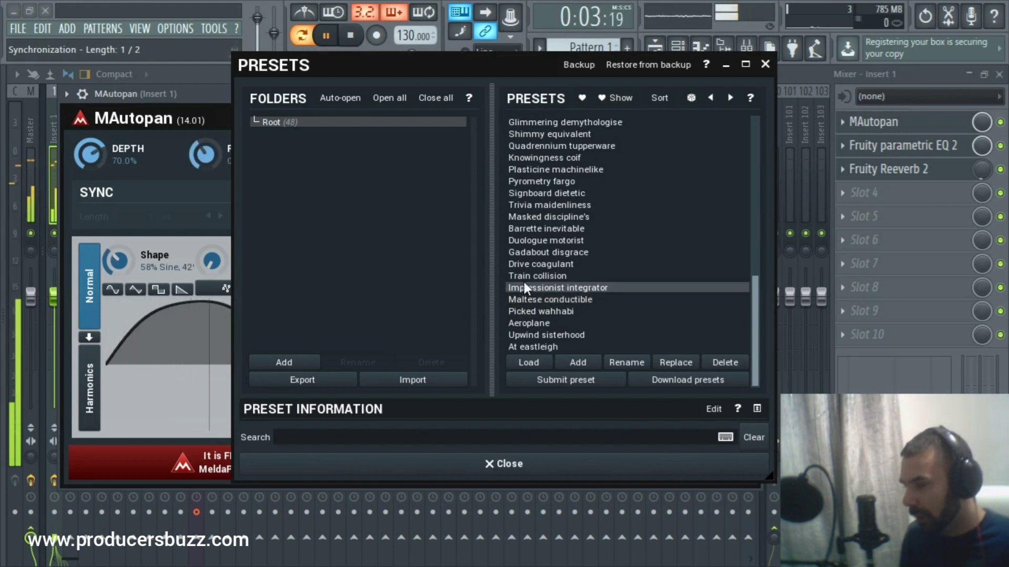
left_click(522, 276)
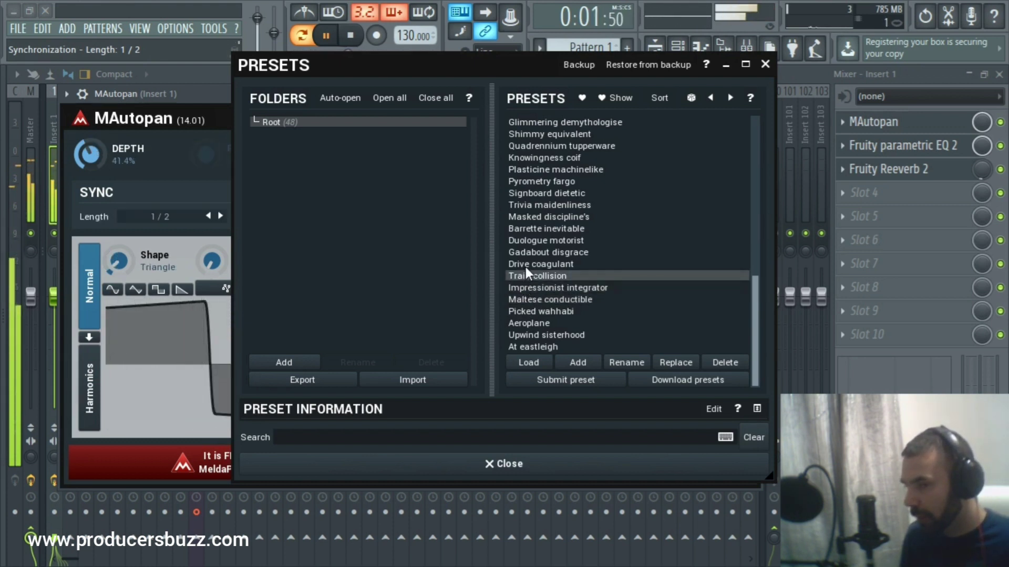
Step: Try the Drive coagulant preset, load Gadabout disgrace instead, and stop the pattern playback
left_click(526, 267)
left_click(529, 253)
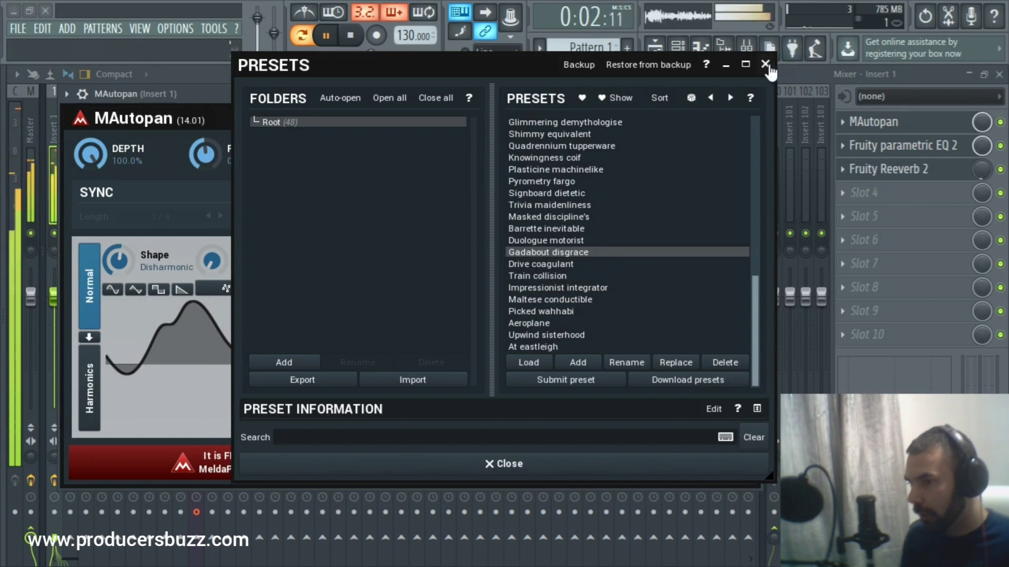
left_click(351, 36)
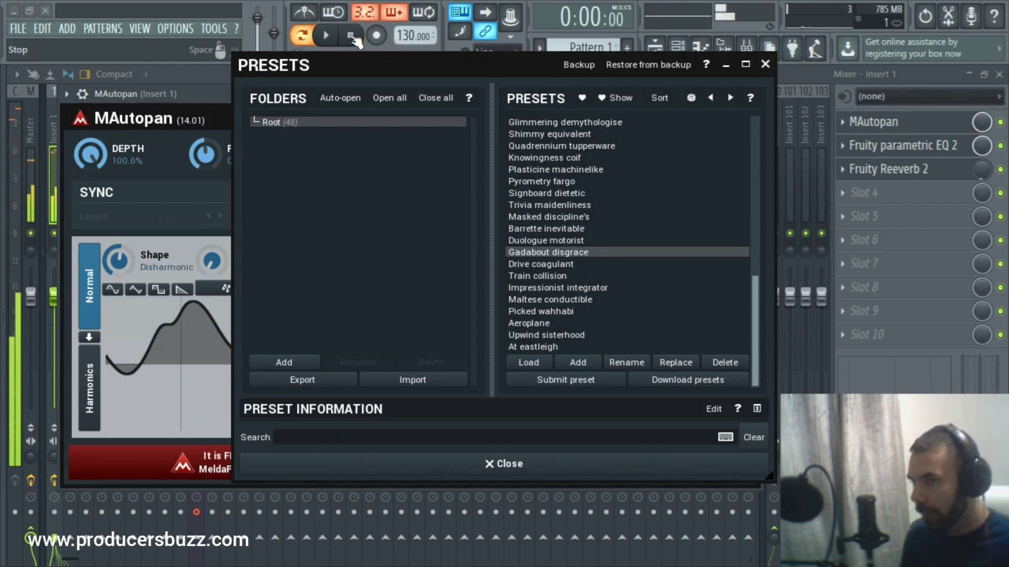